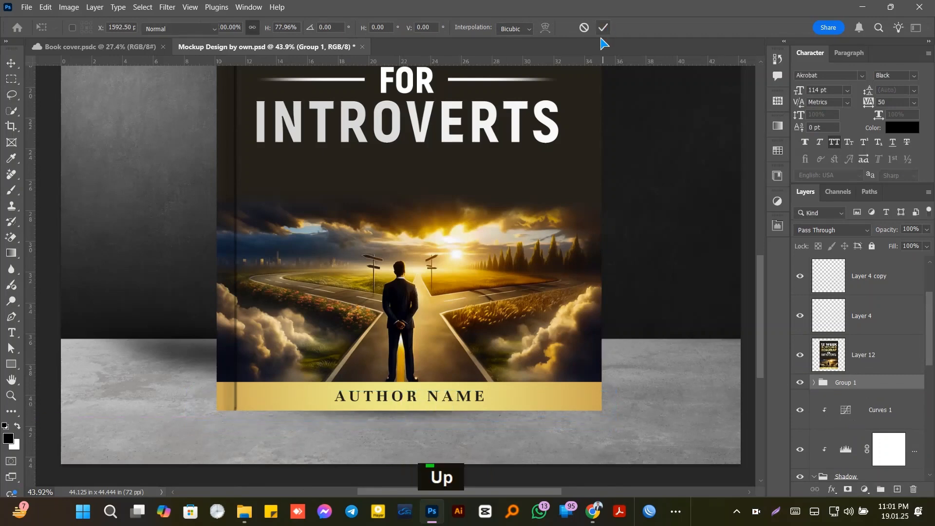
Commit the transform of Group 1 in the book mockup, then add a new layer and switch to the Brush tool
left_click(602, 27)
key("v")
left_click(895, 489)
key("b")
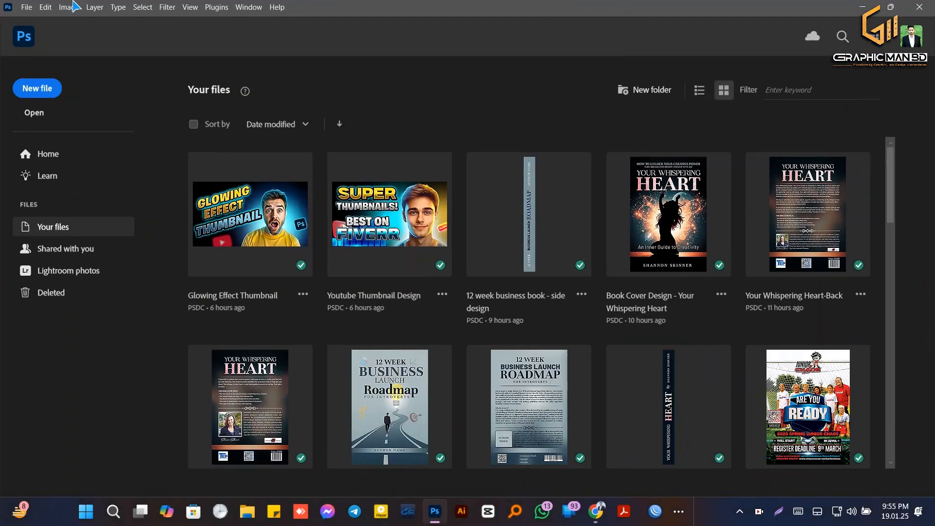
Create a new RGB document 6 inches wide and 9 inches high at 300 pixels/inch with a white background
left_click(45, 90)
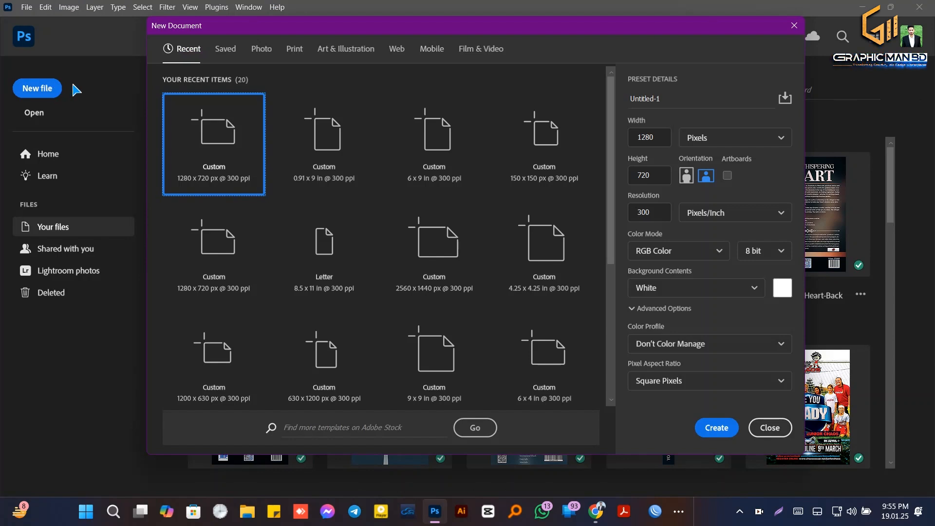
left_click(698, 139)
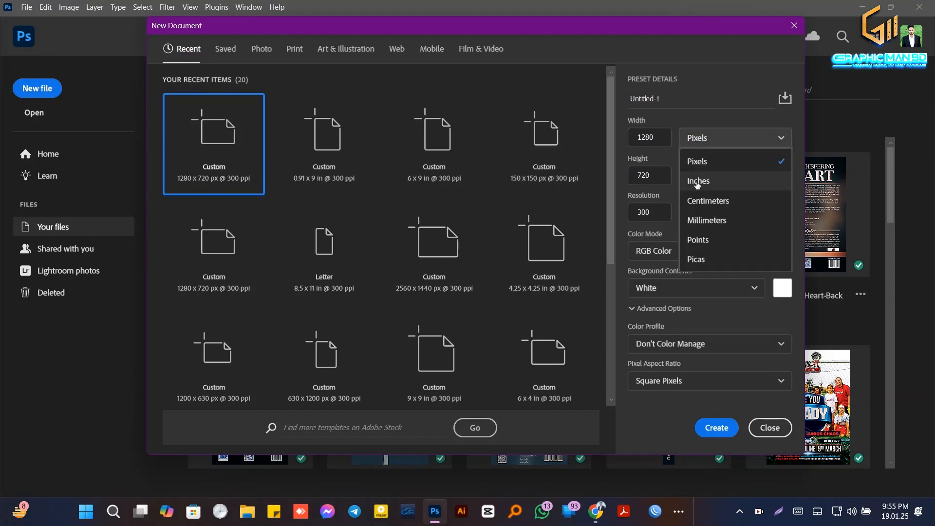
left_click(697, 181)
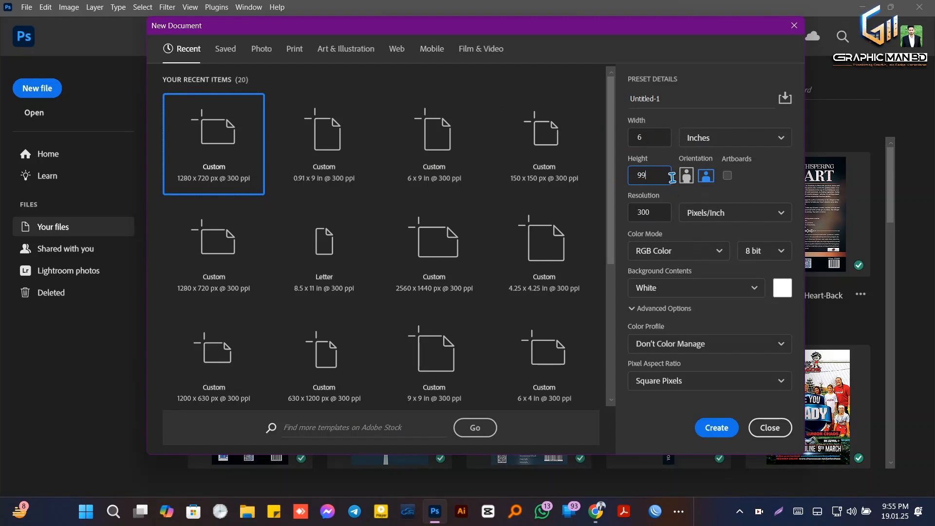
left_click(724, 430)
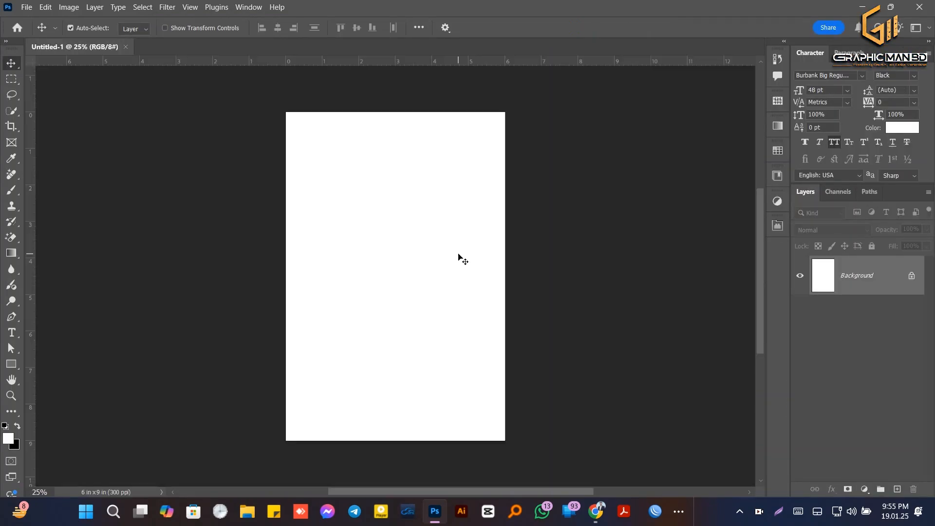
Scale the placed crossroads image to the full page width and move it to the bottom of the page
scroll(360, 213, "up", 1)
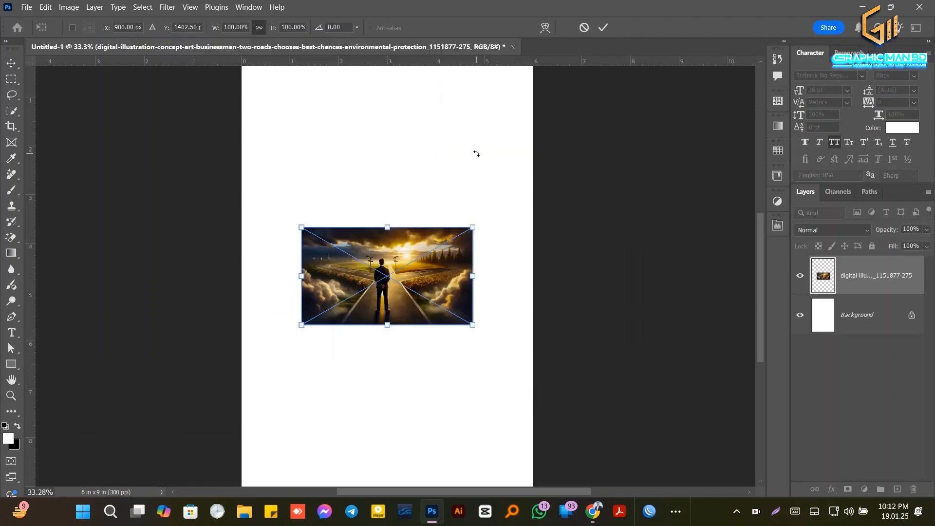
left_click_drag(386, 324, 390, 367)
key("Return")
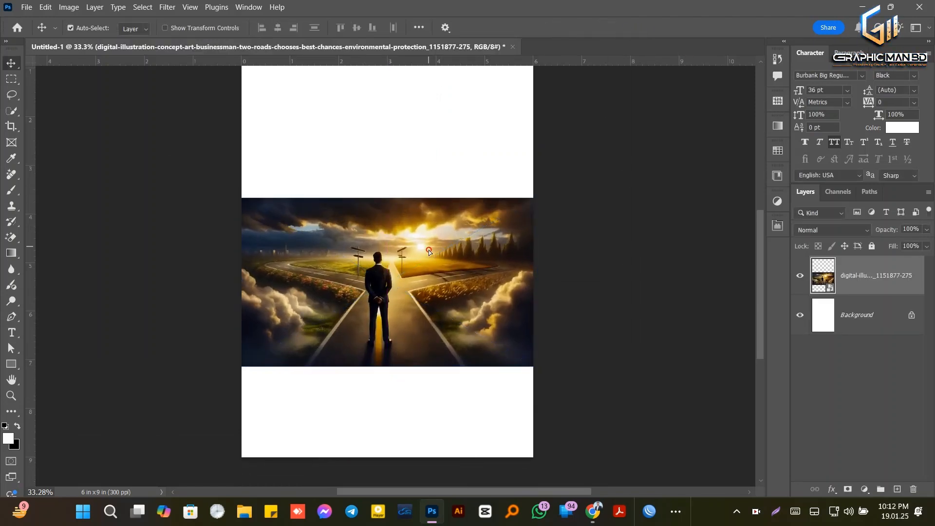
left_click_drag(429, 250, 425, 340)
Adjust the crossroads image's colour in Camera Raw with tint +12, vibrance +18 and saturation +16
double_click(821, 274)
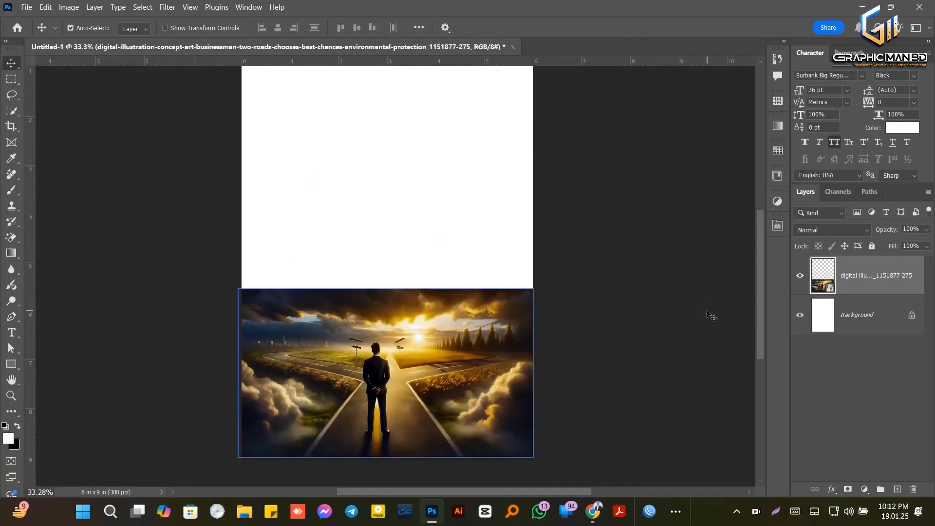
double_click(811, 277)
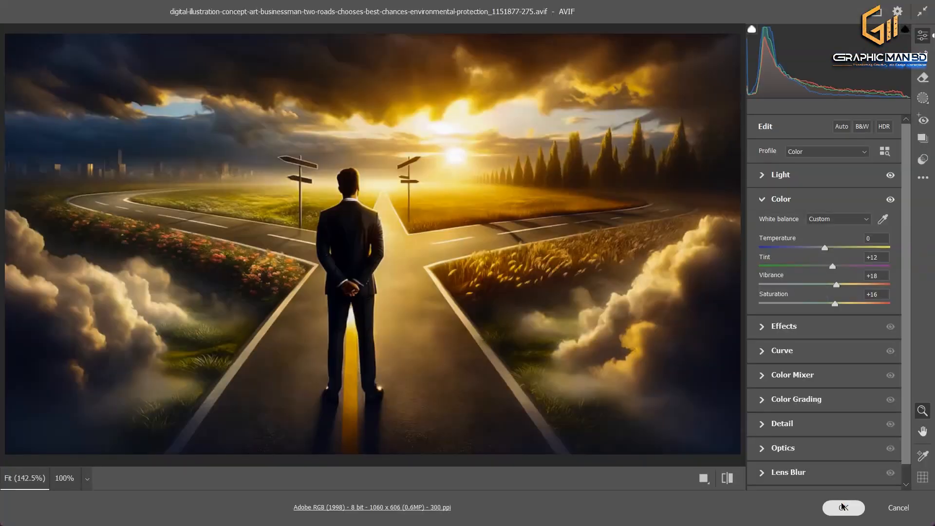
left_click(843, 507)
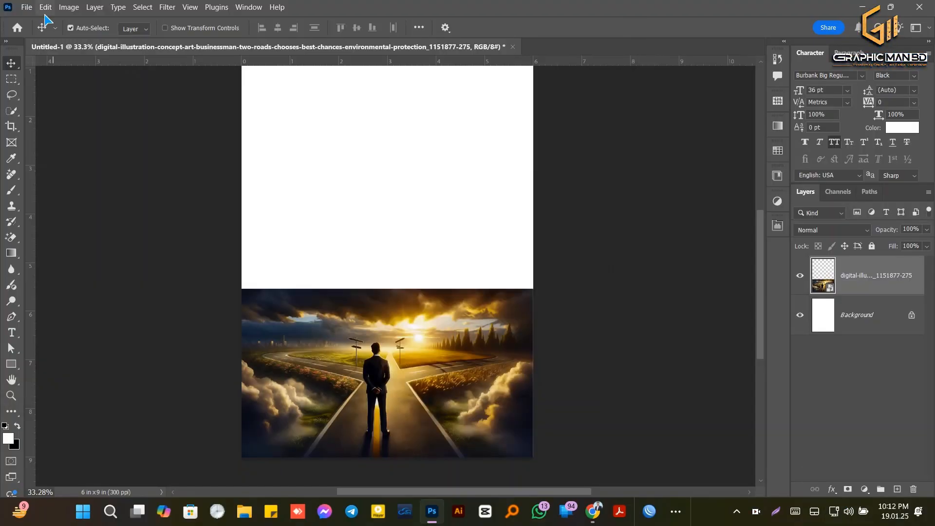
Convert the crossroads image layer to a smart object and open its contents for editing
left_click(26, 7)
right_click(893, 278)
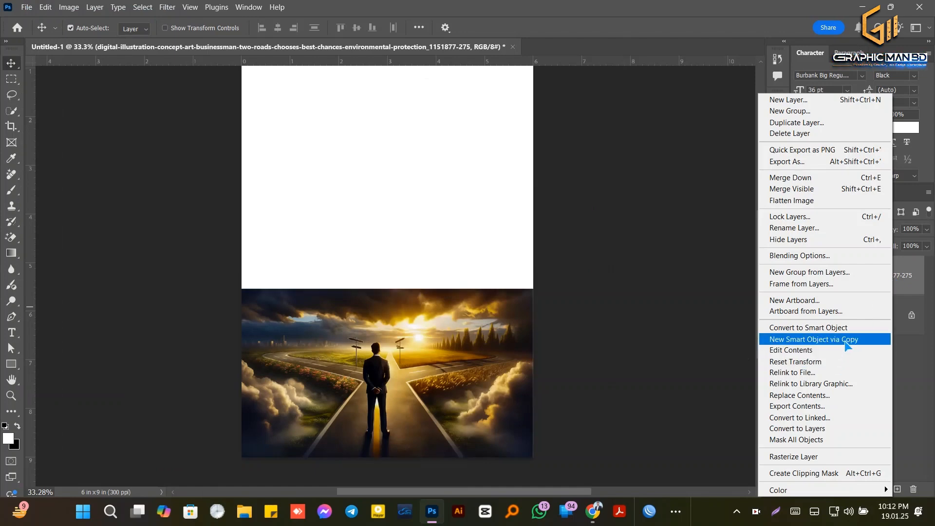
left_click(840, 328)
double_click(826, 278)
scroll(503, 246, "down", 2)
scroll(503, 246, "up", 1)
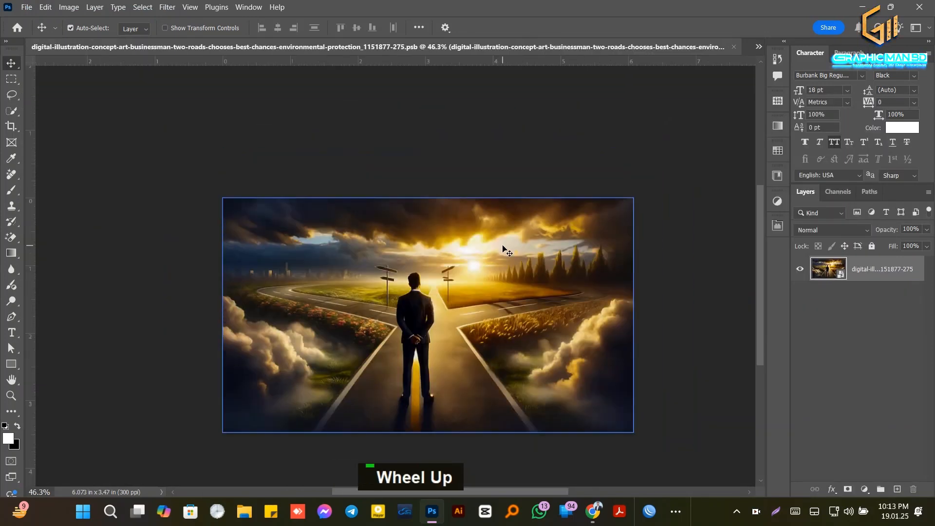
scroll(499, 254, "down", 1)
Extend the smart object's canvas upward with the Crop tool to a height of about 8.7 inches
key("c")
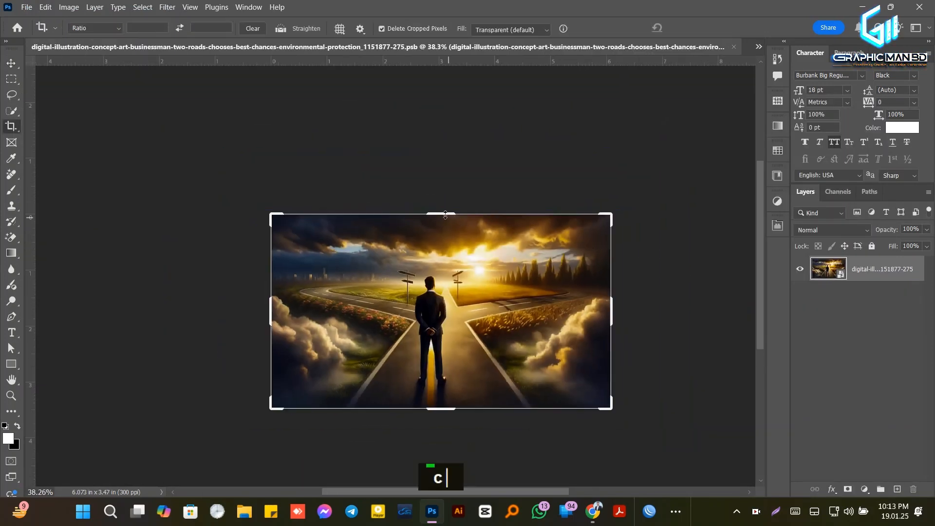
left_click_drag(445, 215, 445, 113)
scroll(449, 179, "down", 1, "alt")
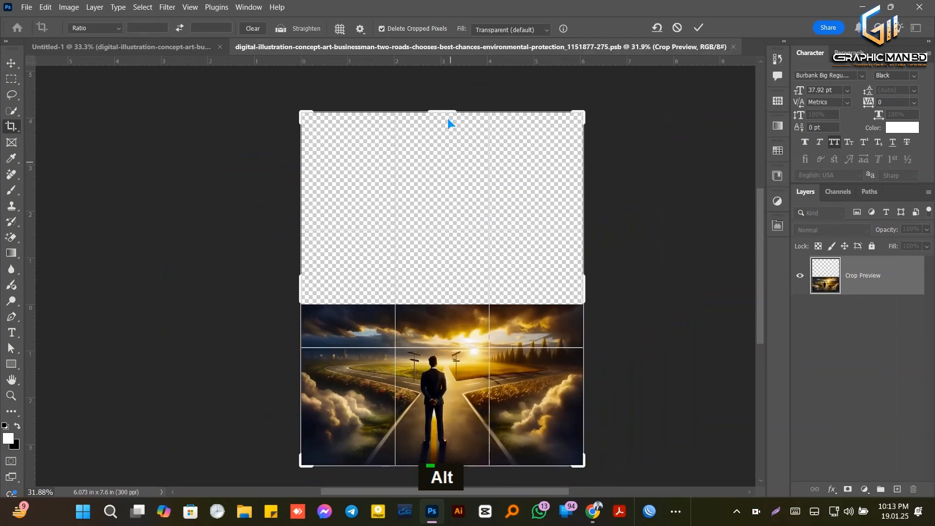
double_click(442, 112)
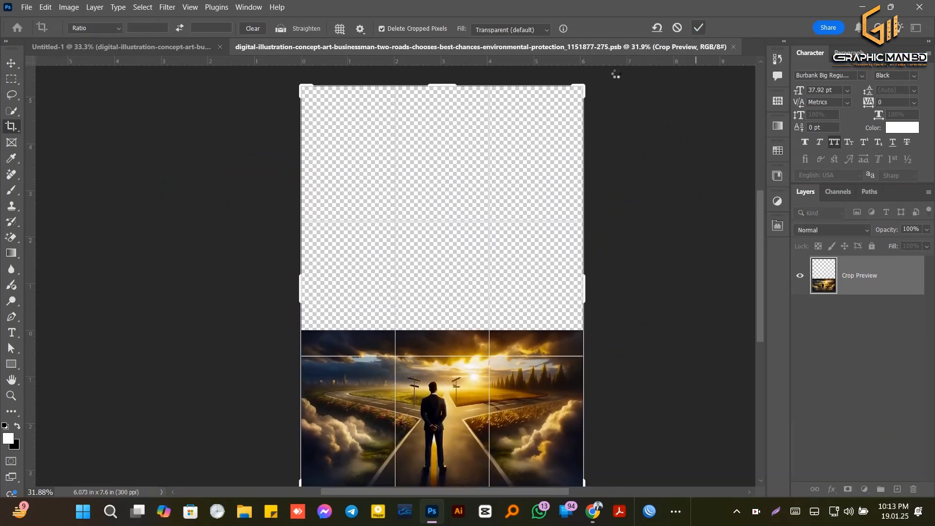
key("m")
left_click_drag(298, 81, 592, 336)
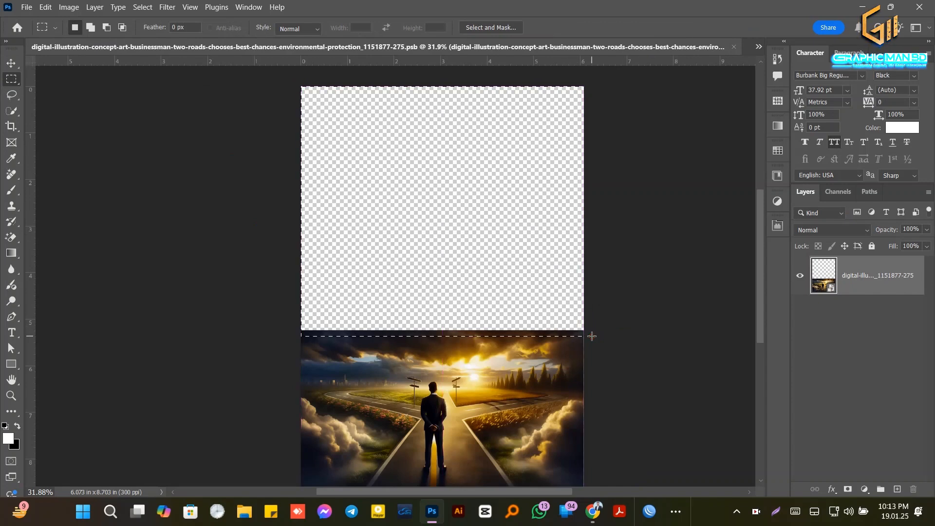
left_click(45, 7)
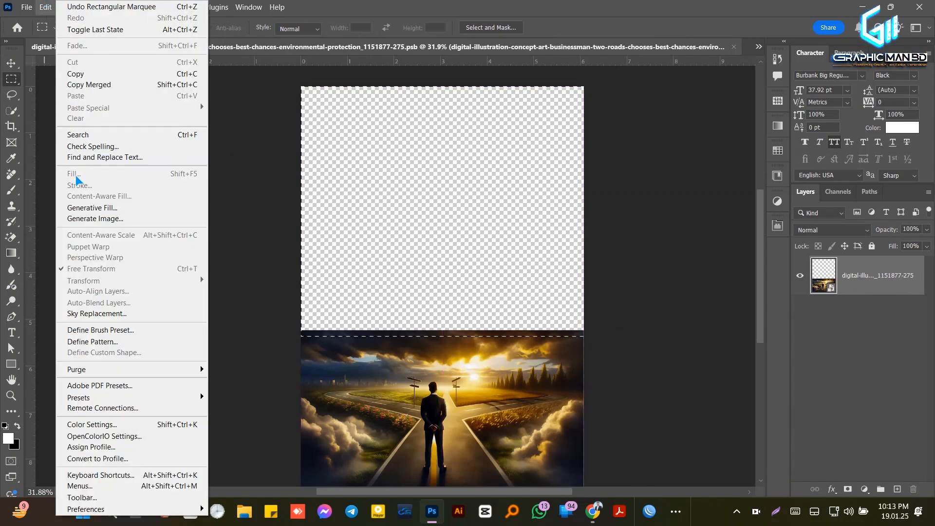
left_click(519, 250)
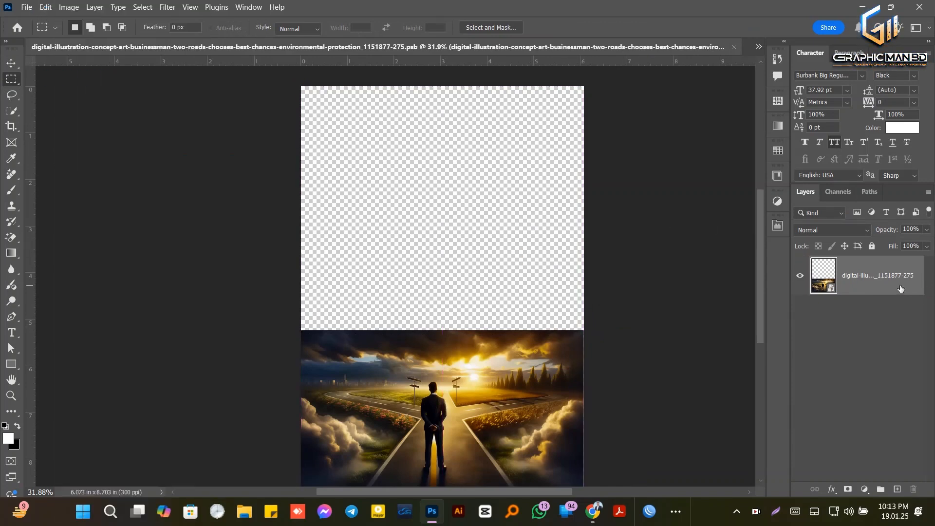
Rasterize the image layer and fill the empty area above the scene, selecting it with a thin overlap onto the image
right_click(883, 286)
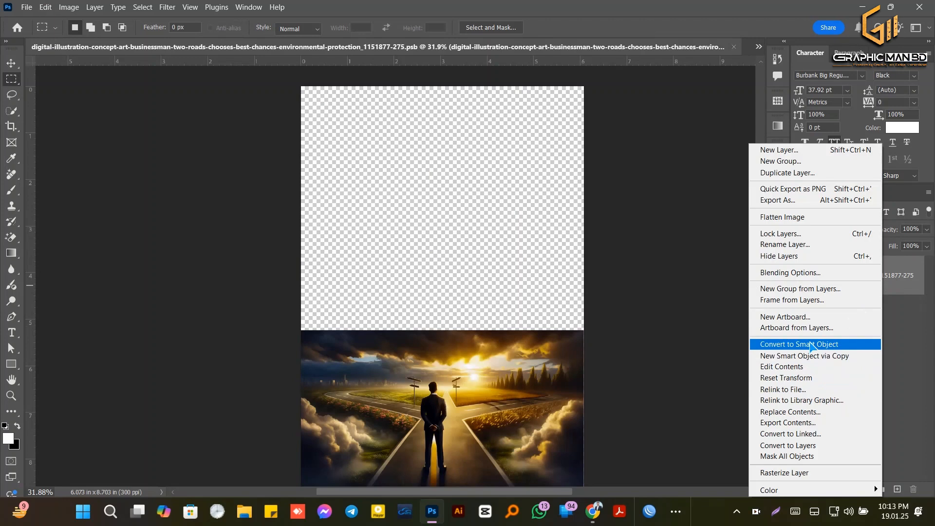
left_click(799, 473)
left_click_drag(302, 87, 605, 336)
left_click(45, 7)
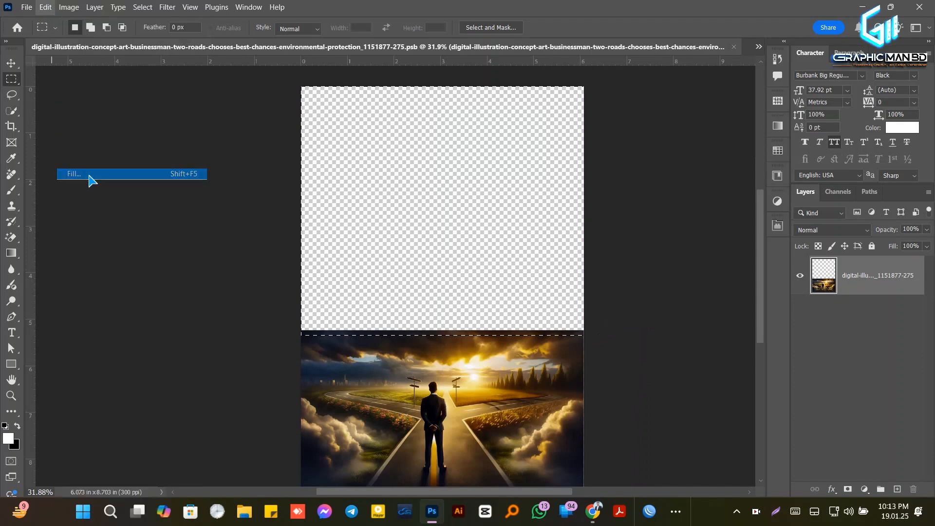
left_click(90, 178)
left_click(551, 133)
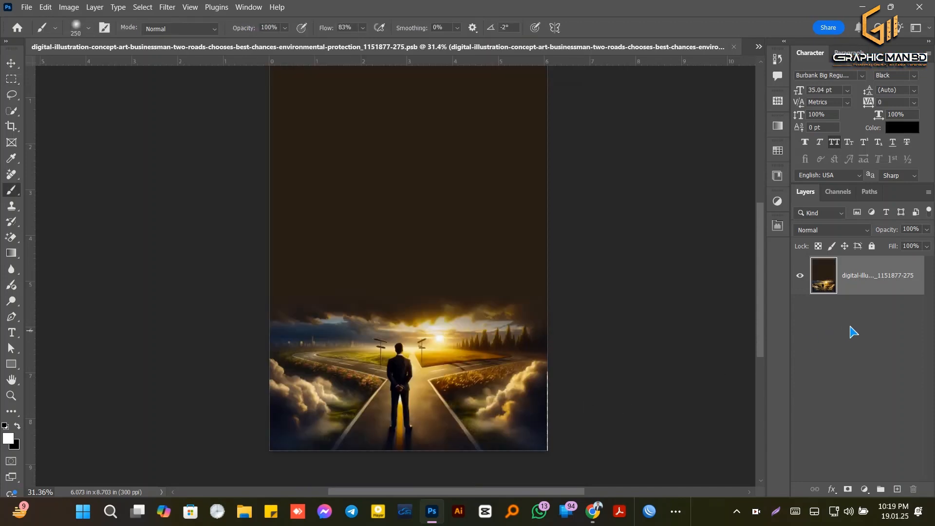
Convert the extended image layer to a smart object, then save and close the smart object document
right_click(876, 278)
left_click(874, 212)
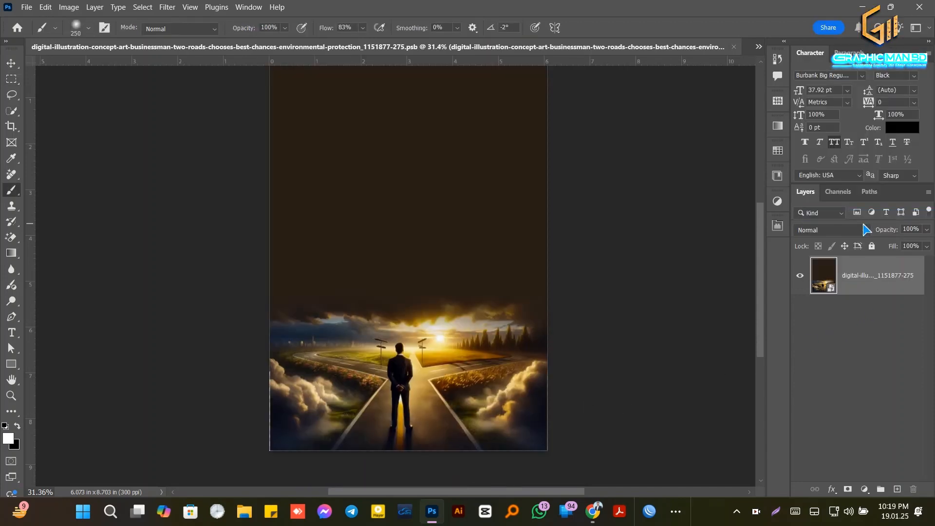
key("ctrl+s")
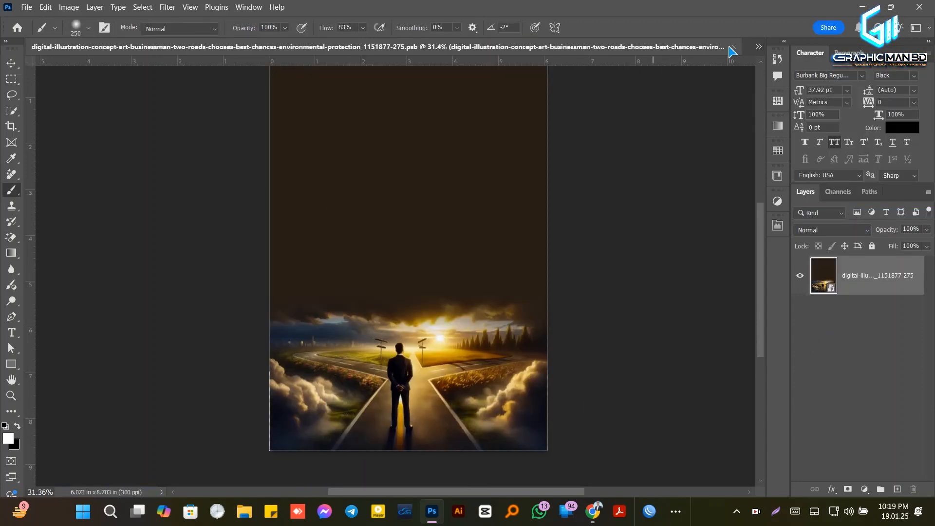
left_click(733, 48)
Move the extended image up to reveal the businessman scene and scale it to about 103.41% so it covers the whole page
scroll(512, 226, "down", 3)
left_click(12, 63)
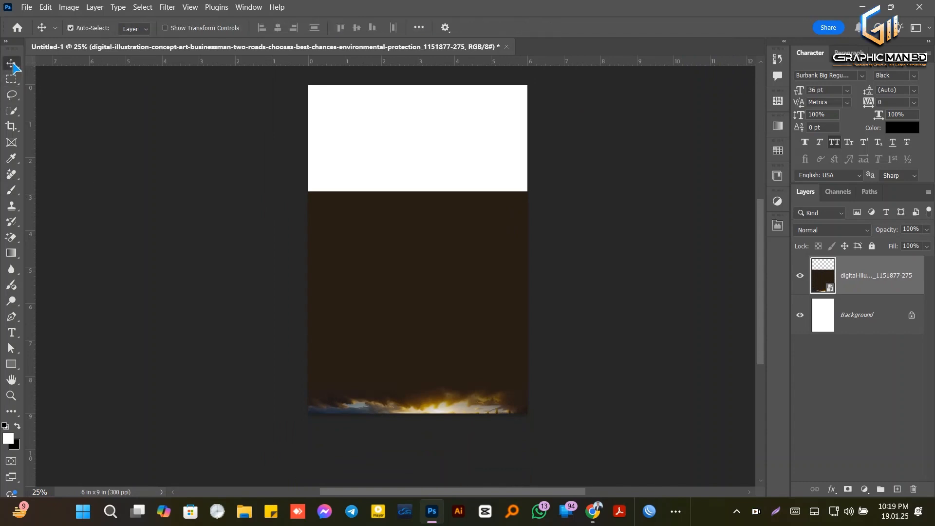
left_click_drag(490, 338, 491, 244)
key("ctrl+t")
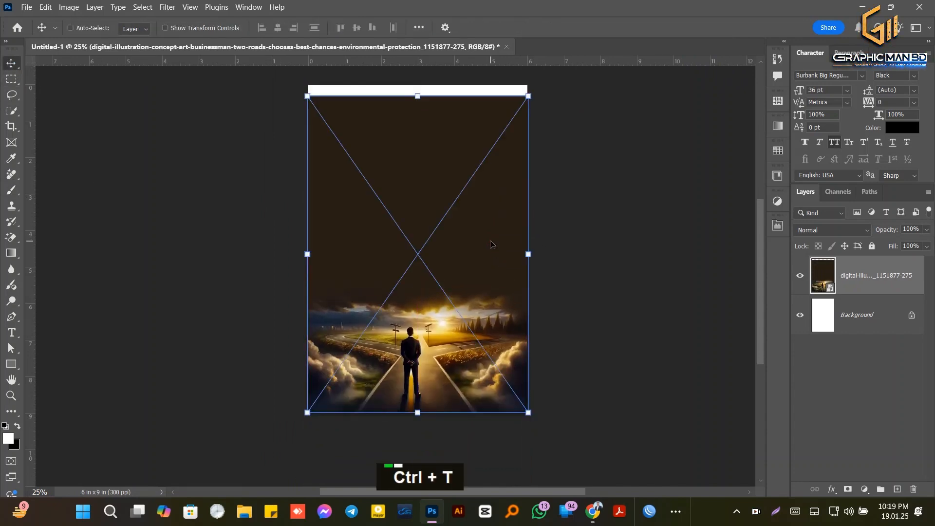
left_click_drag(418, 96, 418, 87)
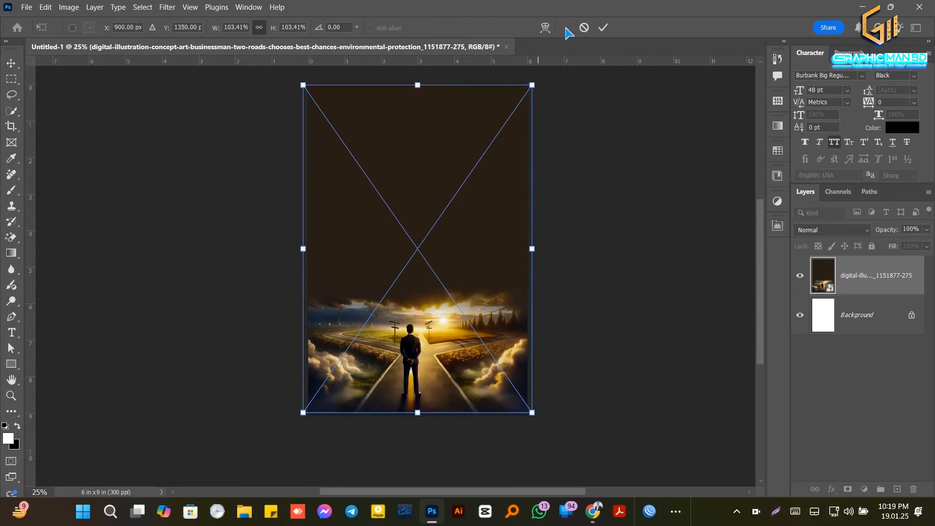
left_click(602, 27)
scroll(443, 125, "up", 2)
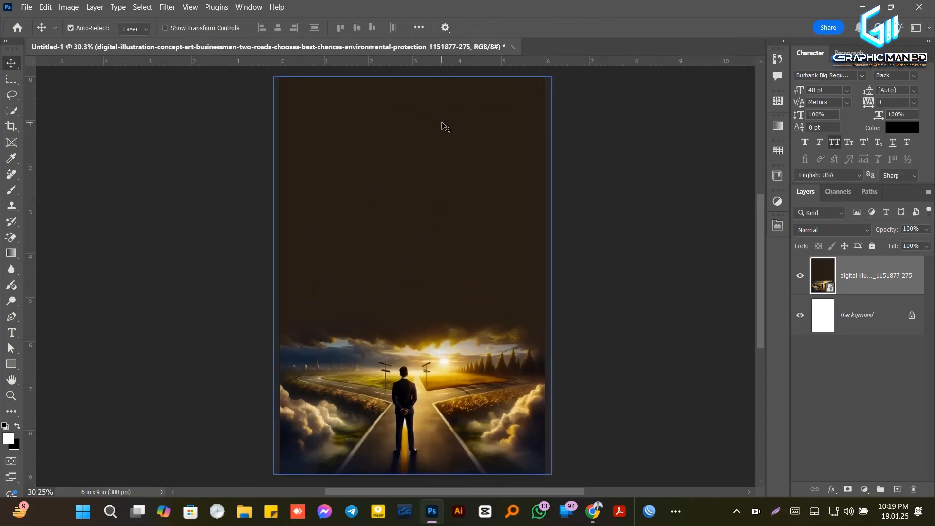
Save the document to Creative Cloud under the name "Book cover"
left_click(26, 7)
left_click(43, 139)
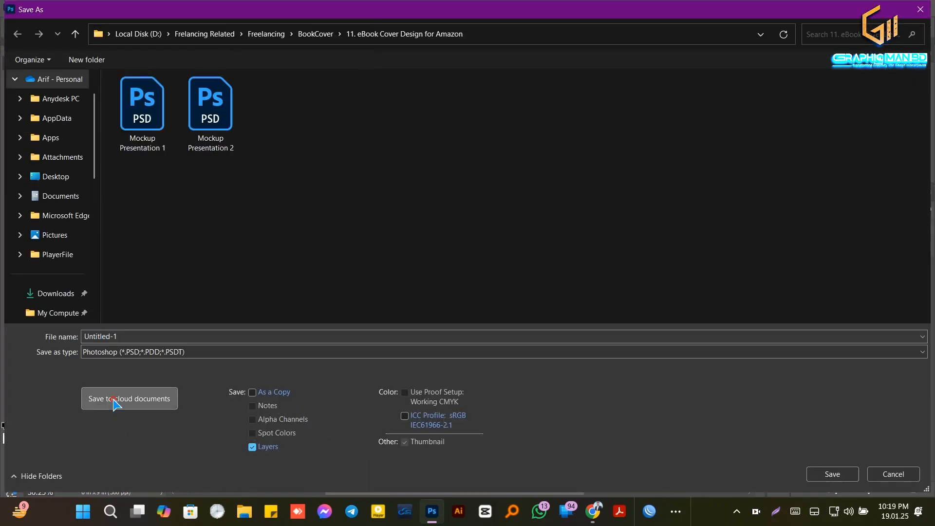
left_click(115, 402)
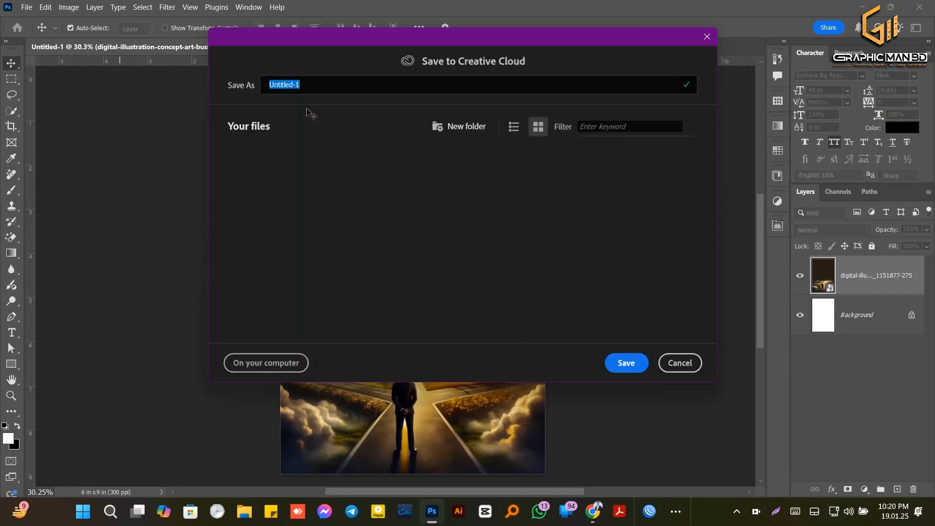
type("Book cover")
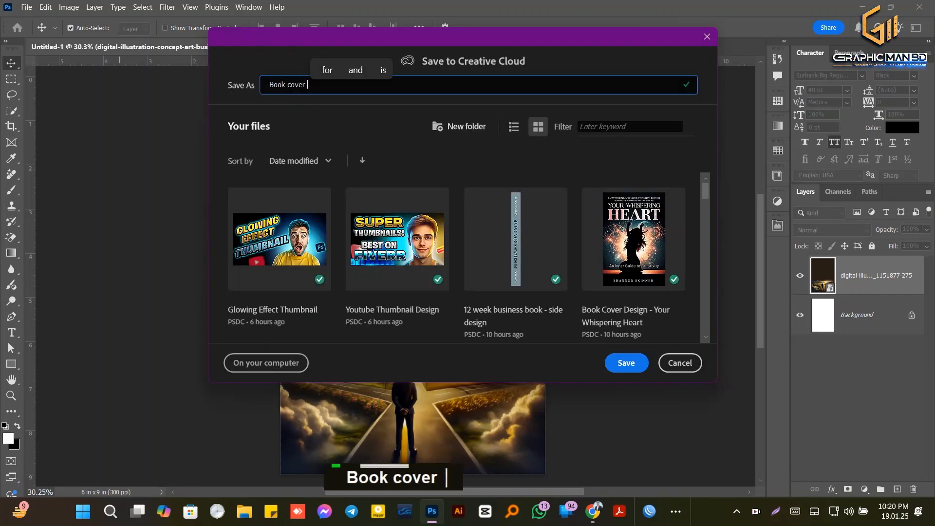
key("Return")
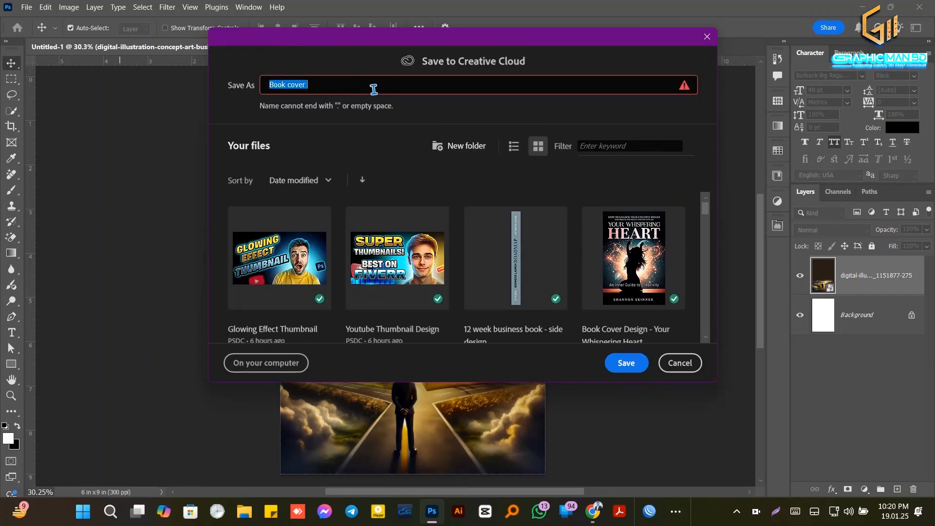
key("BackSpace")
key("Return")
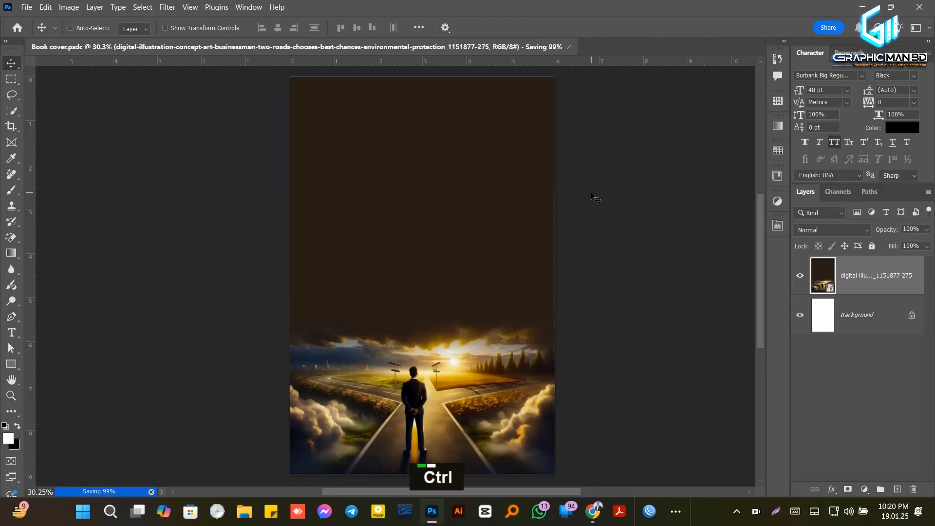
Add a text layer in the cover's dark upper area and paste "12 Week Business Launch Roadmap for Introverts" from the clipboard history
scroll(594, 198, "right", 1)
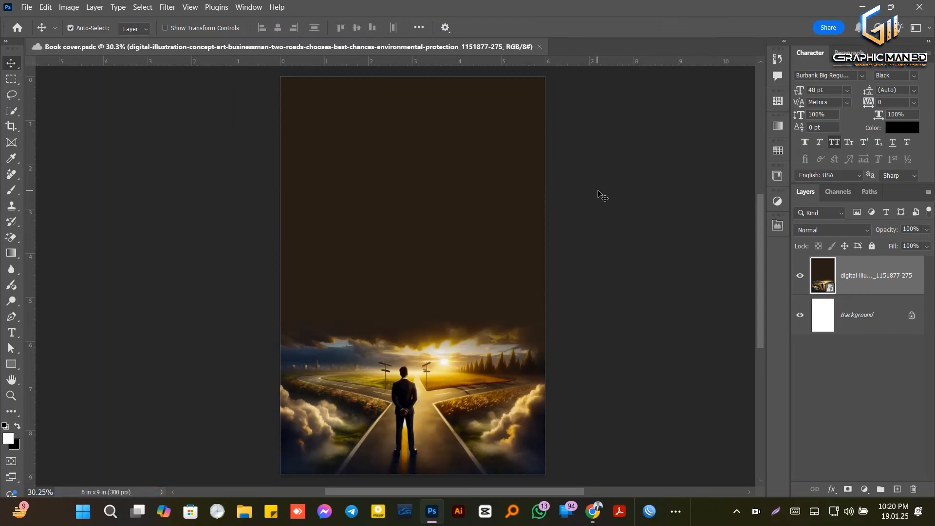
scroll(602, 195, "left", 2)
key("t")
left_click(369, 180)
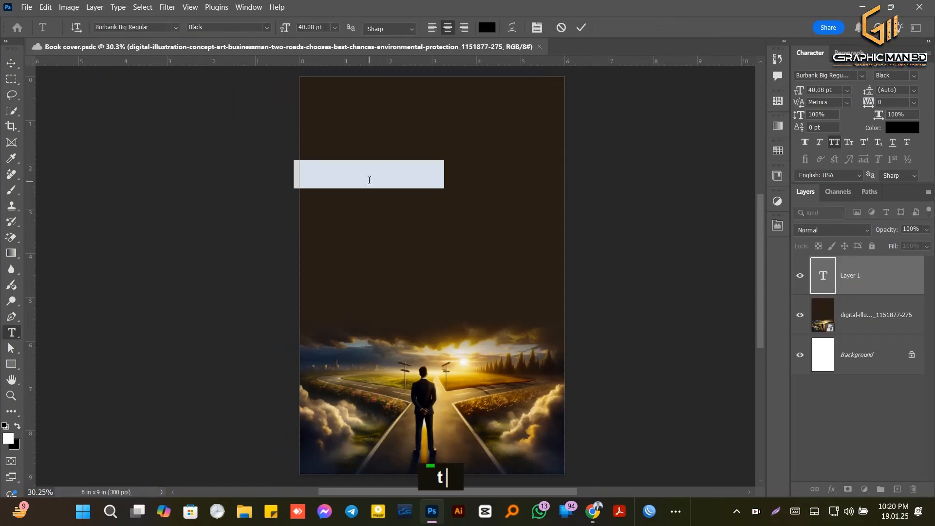
key("super+v")
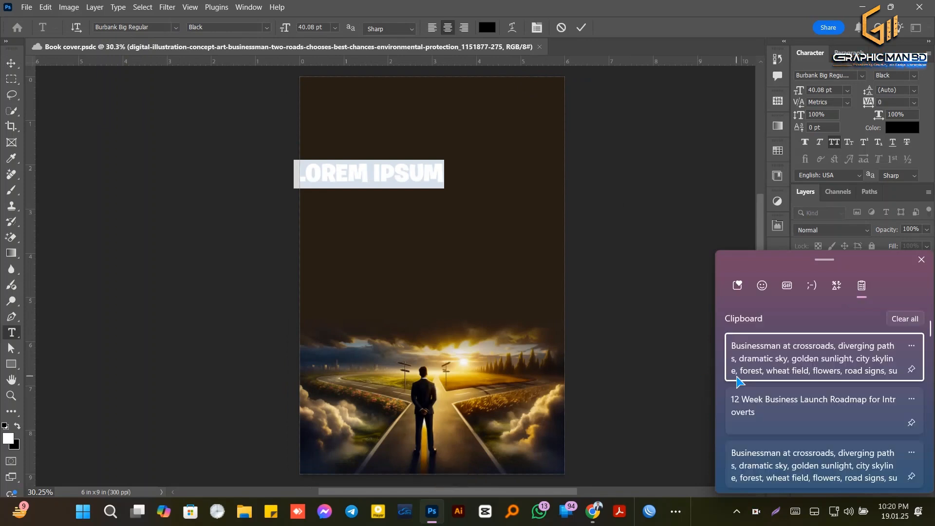
left_click(779, 410)
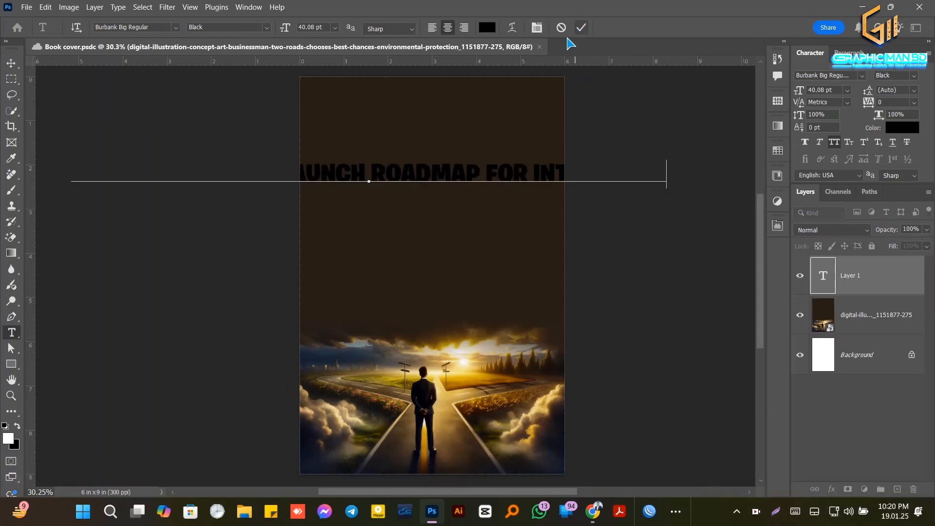
Cut "for Introverts" from the end of the title text and center the remaining line horizontally on the page
left_click_drag(482, 171, 663, 162)
key("ctrl+x")
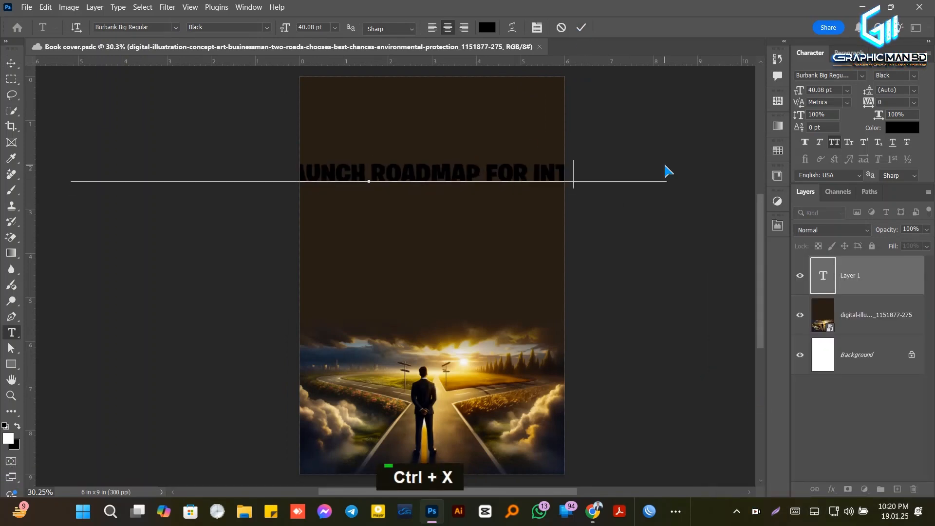
key("ctrl+Return")
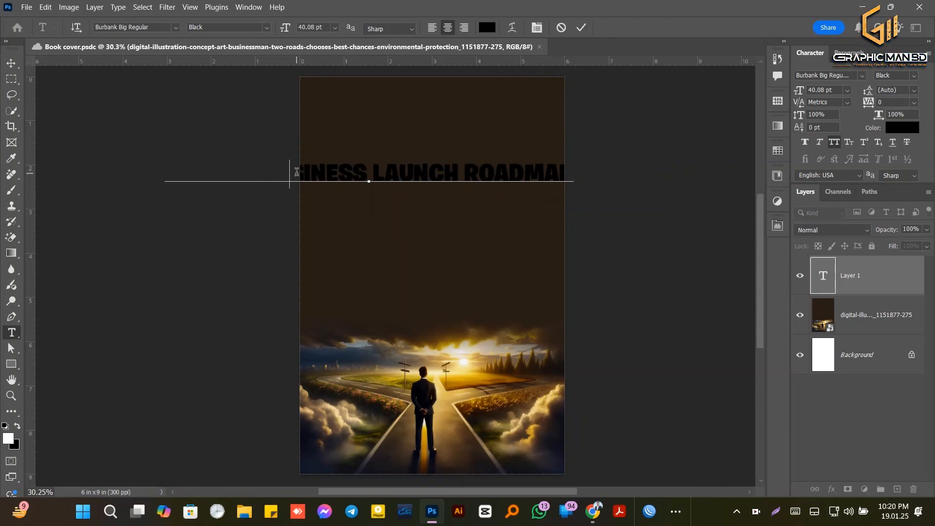
key("v")
left_click_drag(441, 176, 499, 171)
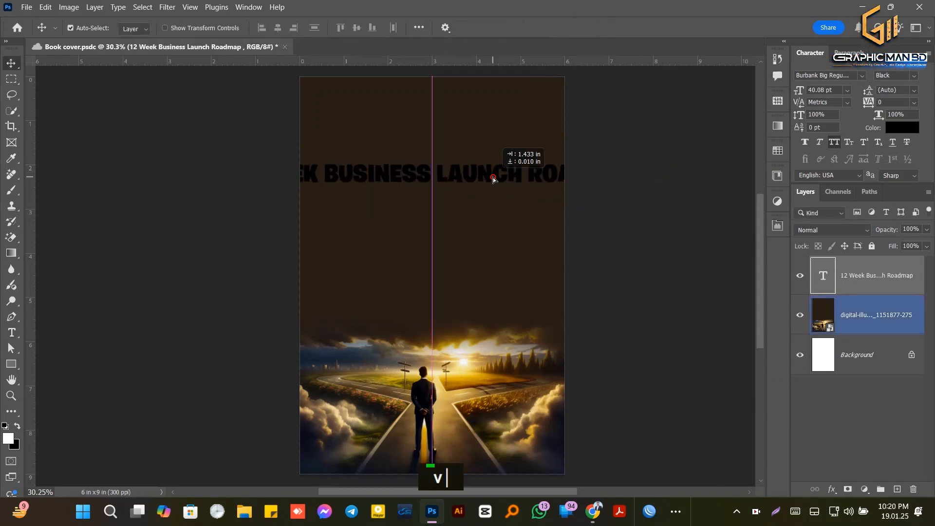
Cut "Business Launch Roadmap" out of the title line so that the layer reads only "12 Week"
double_click(322, 179)
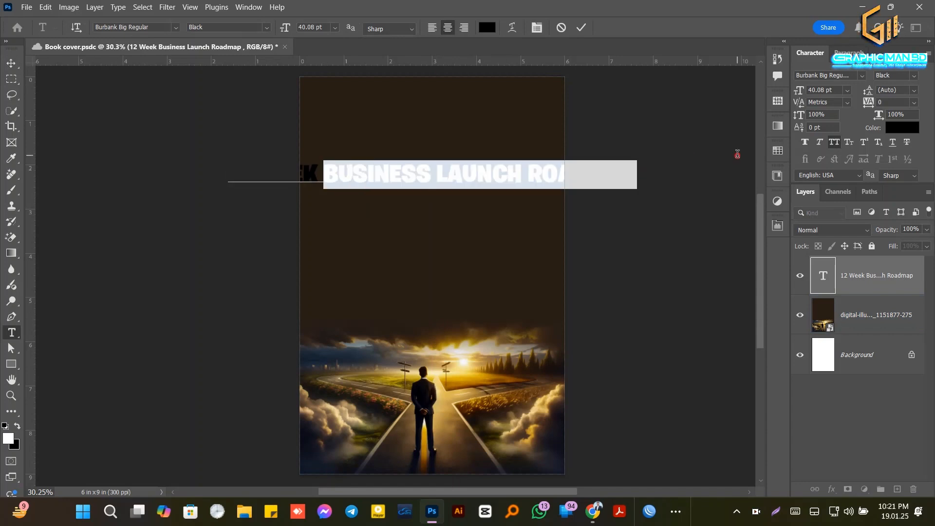
key("ctrl+x")
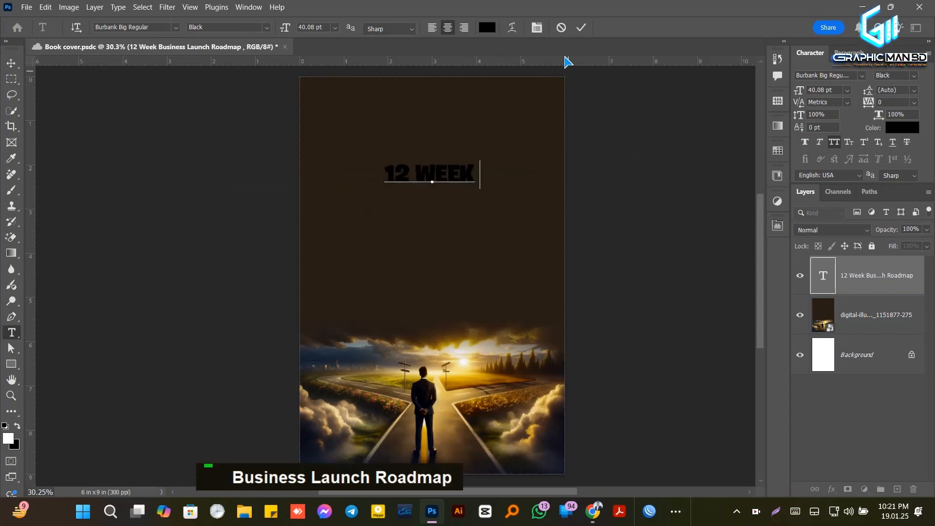
left_click(581, 27)
Duplicate the "12 Week" text about 1 inch below and replace the copy's wording with "Business Launch Roadmap"
key("v")
left_click_drag(457, 174, 457, 221)
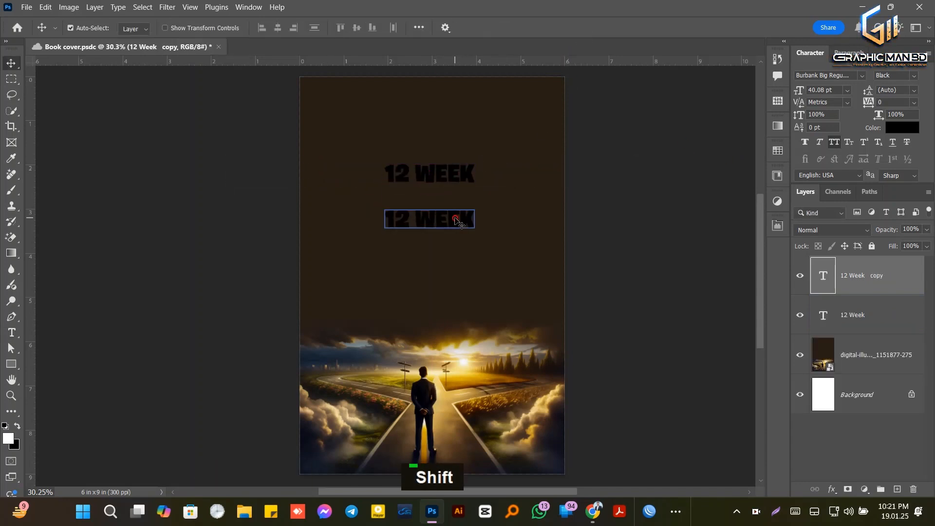
double_click(457, 220)
type("Business Launch Roadmap")
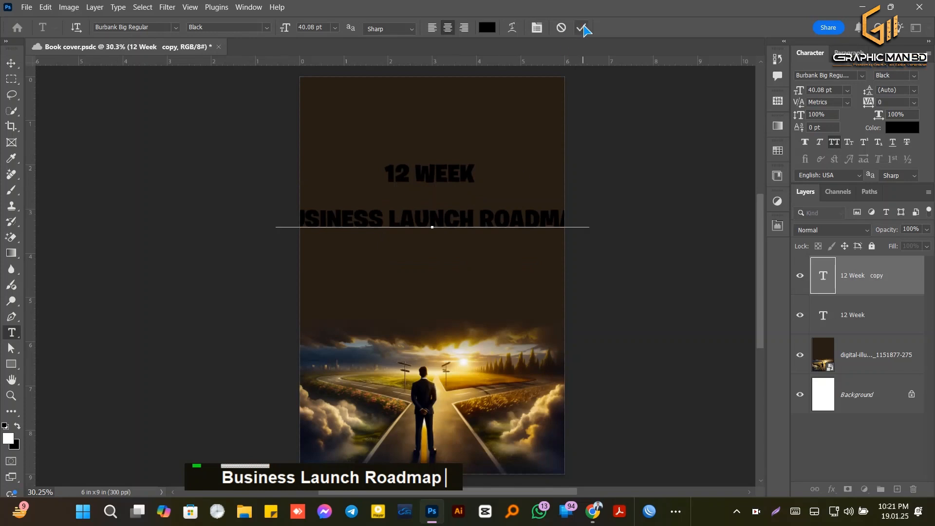
left_click(581, 27)
Scale "Business Launch Roadmap" down to about 26.36 pt near the cover's top and place "12 Week" directly above it
key("ctrl+t")
left_click_drag(432, 233, 455, 144)
key("Return")
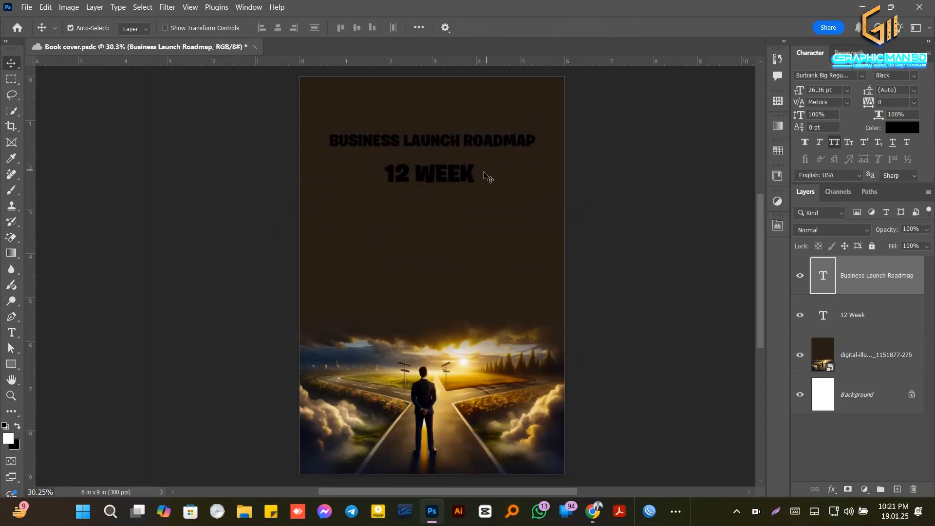
left_click_drag(455, 181, 456, 124)
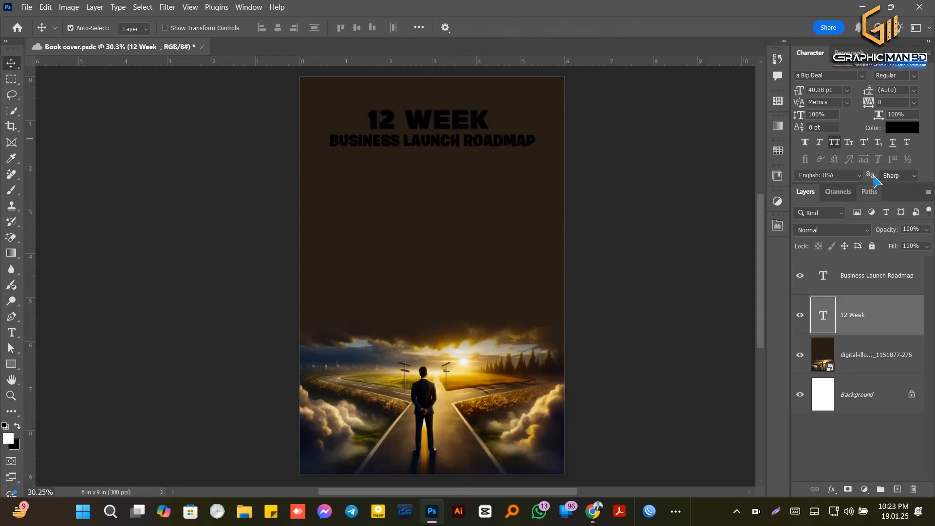
Group the "12 Week" and "Business Launch Roadmap" layers and name the group "Text"
left_click(857, 275, "ctrl")
key("ctrl+g")
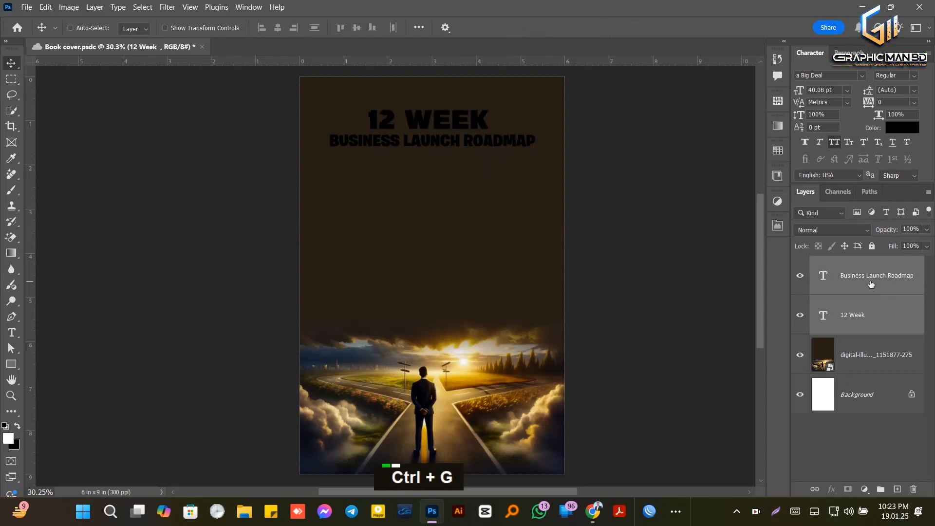
double_click(847, 263)
type("Text")
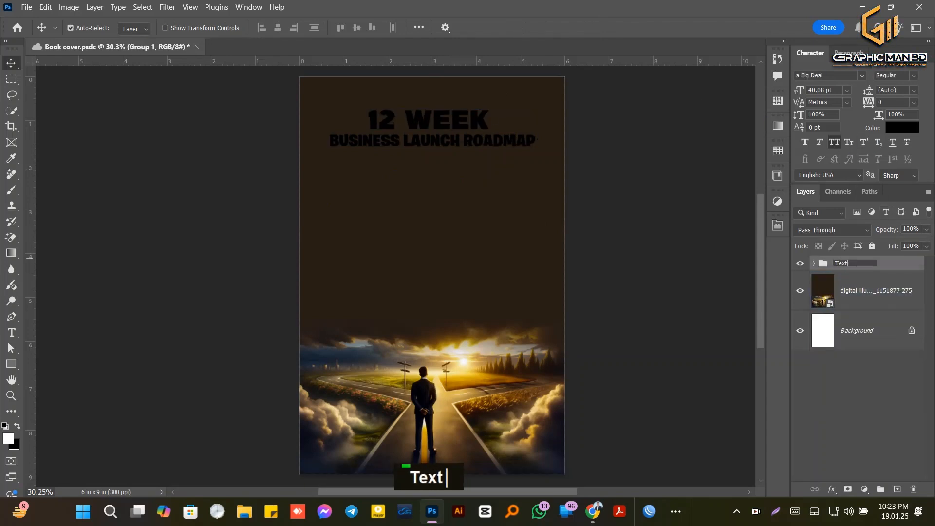
key("Return")
Try to set the text color to white (ffffff) for the whole "Text" group
left_click(902, 128)
type("ffffff")
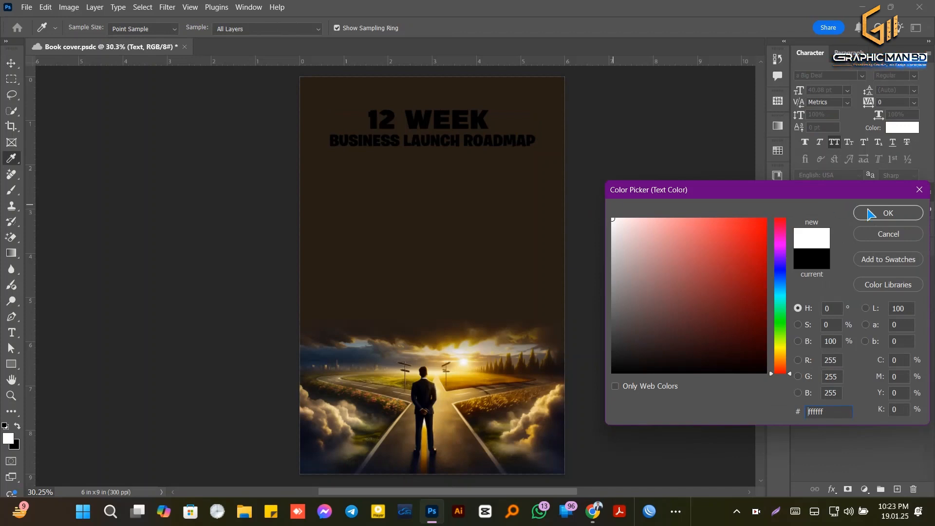
left_click(871, 214)
Expand the "Text" group, select both text layers inside it and set their color to white
left_click(816, 264)
left_click(871, 295)
left_click(869, 327, "ctrl")
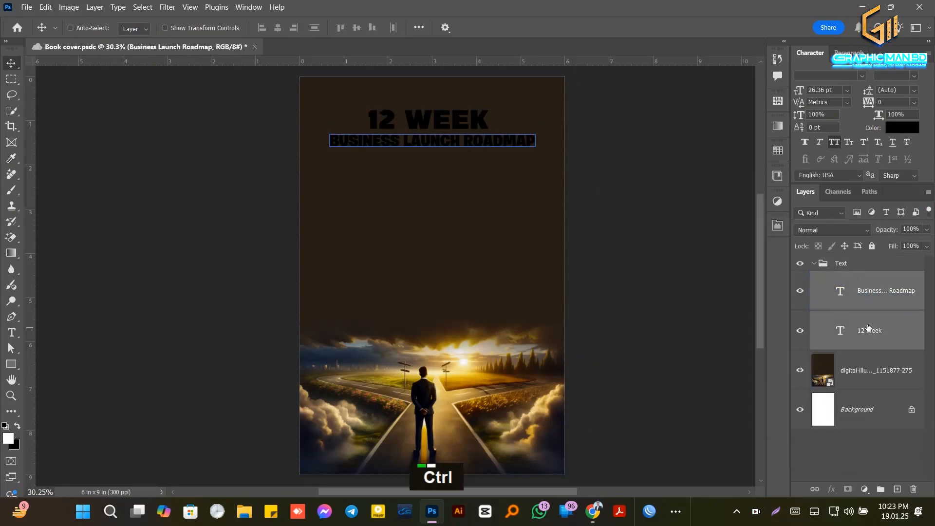
left_click(901, 128)
left_click_drag(684, 220, 589, 201)
left_click(872, 213)
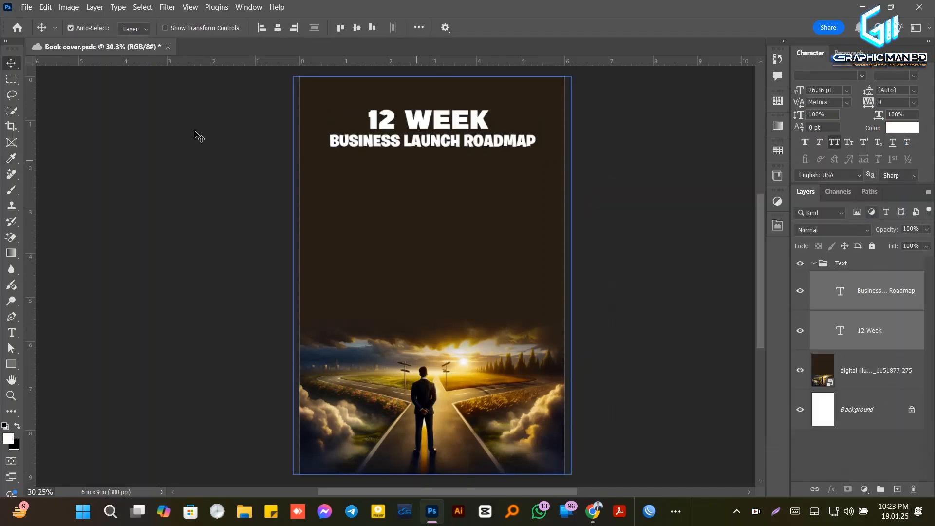
Enlarge the "12 Week" text to about 74.79 pt so it spans most of the cover's width
left_click(413, 122)
key("ctrl+t")
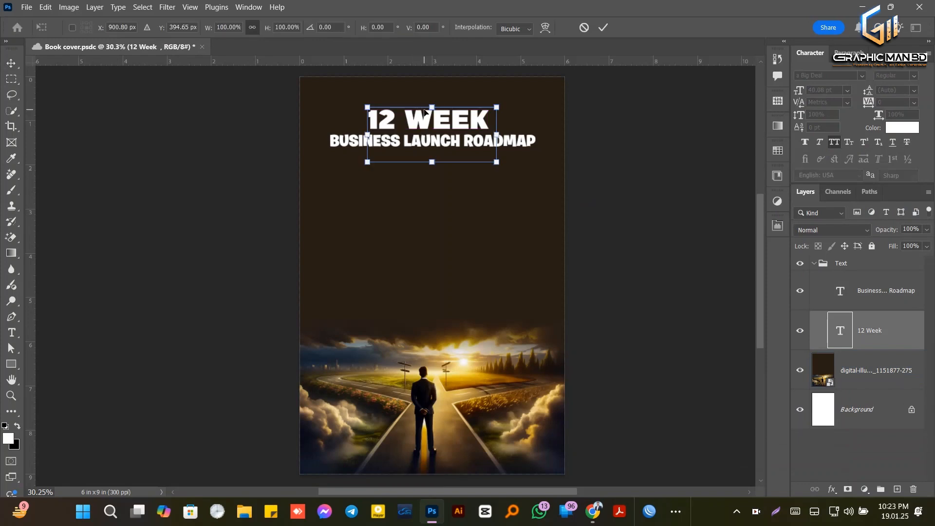
left_click_drag(432, 107, 434, 89)
left_click_drag(430, 164, 430, 183)
left_click_drag(538, 135, 559, 135)
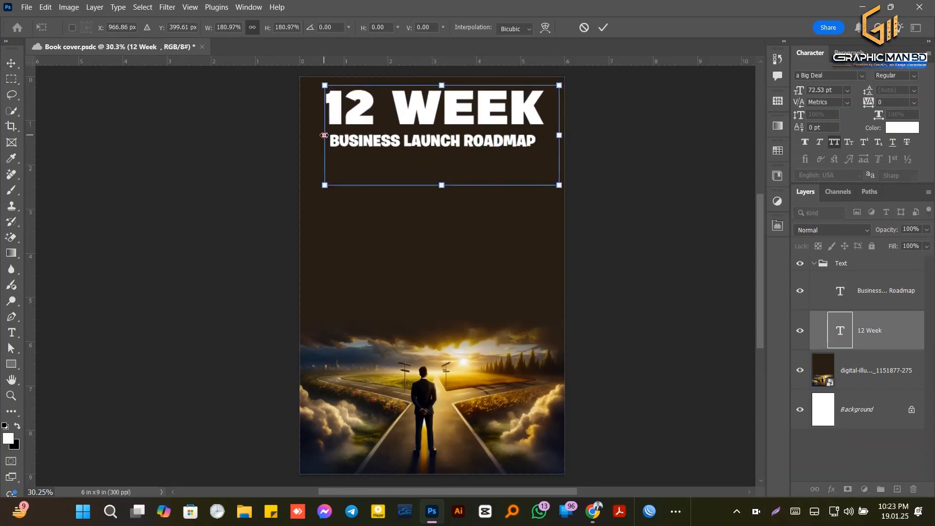
left_click_drag(324, 135, 317, 135)
double_click(604, 28)
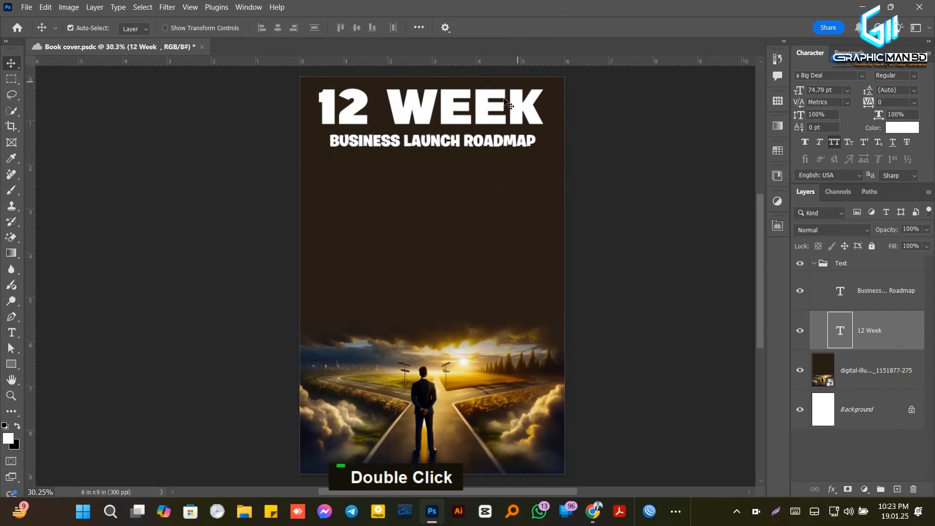
Move "Business Launch Roadmap" slightly down and cut the word "Roadmap" out of it
left_click_drag(476, 144, 476, 155)
double_click(463, 152)
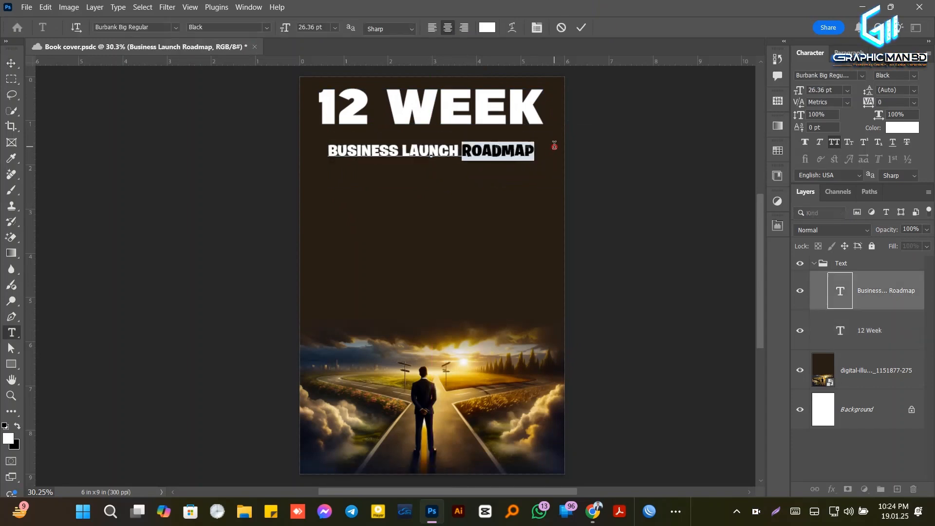
key("ctrl+x")
left_click(581, 27)
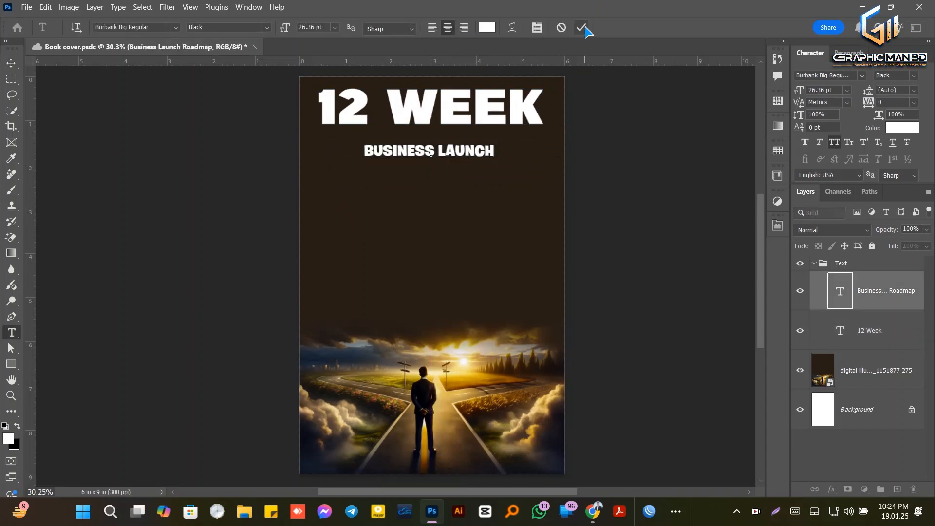
Duplicate "Business Launch" about 1 inch below, replace the copy's text with "Roadmap" and save the document
key("v")
left_click_drag(468, 152, 467, 196)
double_click(466, 195)
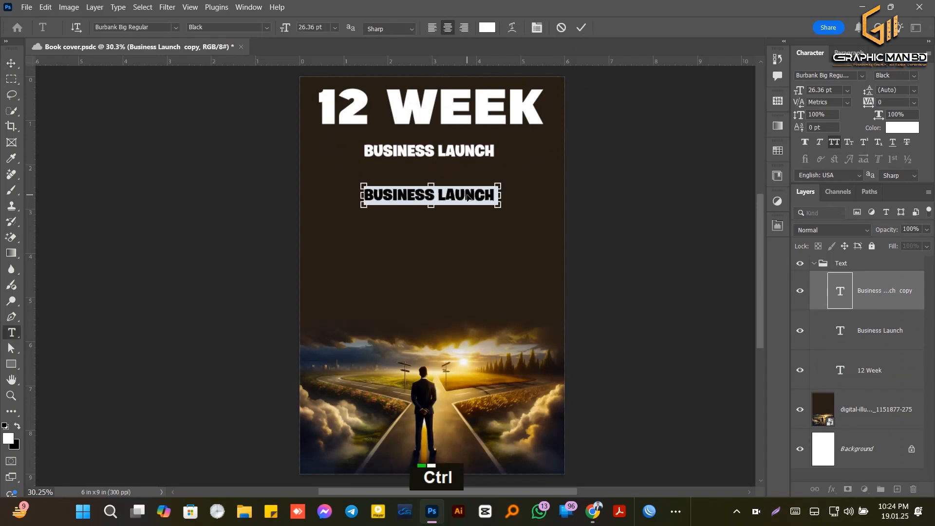
key("ctrl+Return")
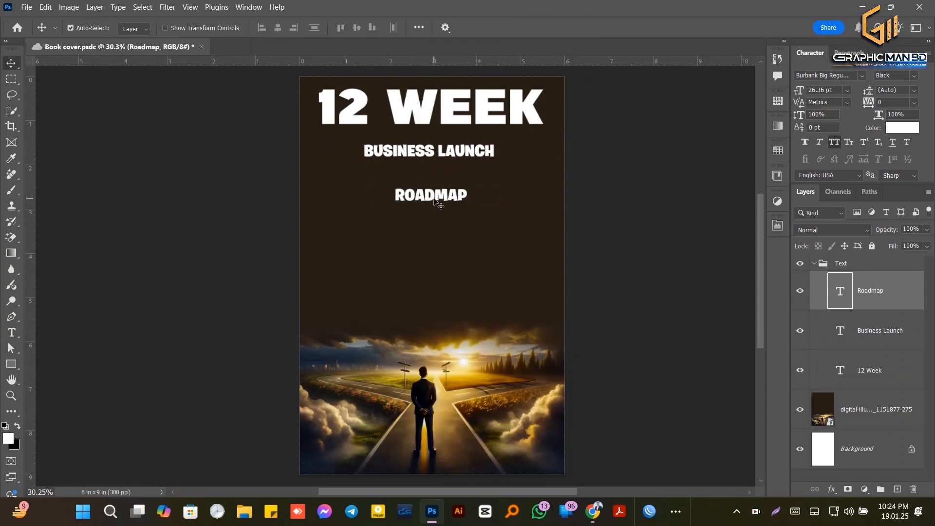
key("ctrl+s")
Set "Roadmap" in the a Big Deal Regular font and enlarge it to about 63.37 pt, matching the width of "12 Week"
left_click(862, 75)
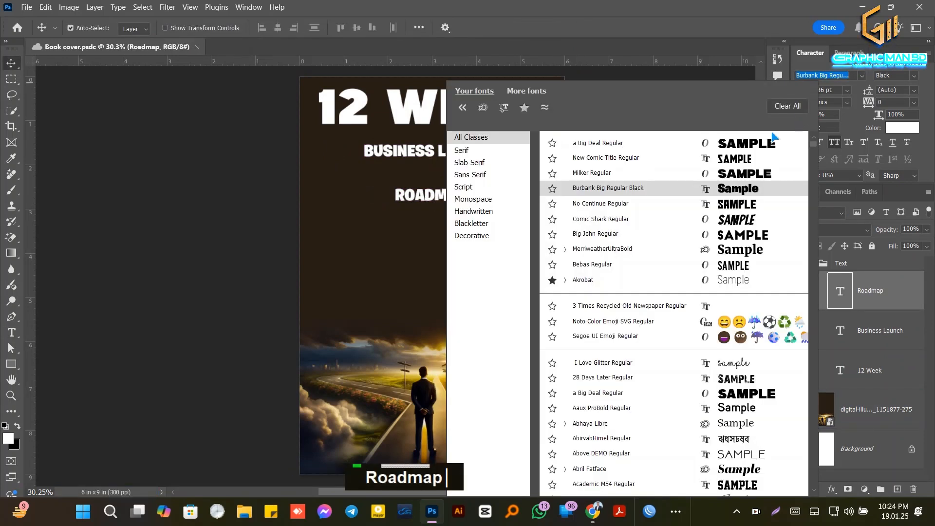
left_click(607, 140)
key("ctrl+t")
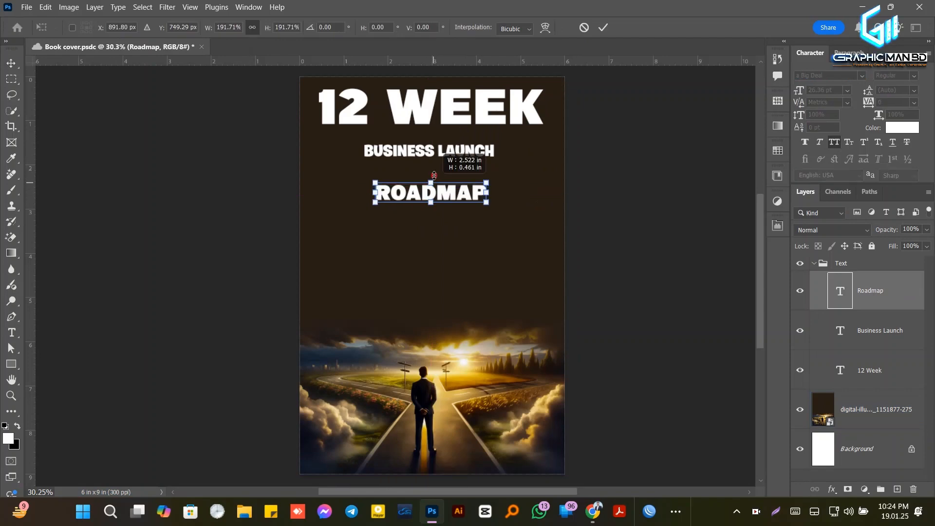
left_click_drag(431, 186, 434, 167)
left_click(604, 27)
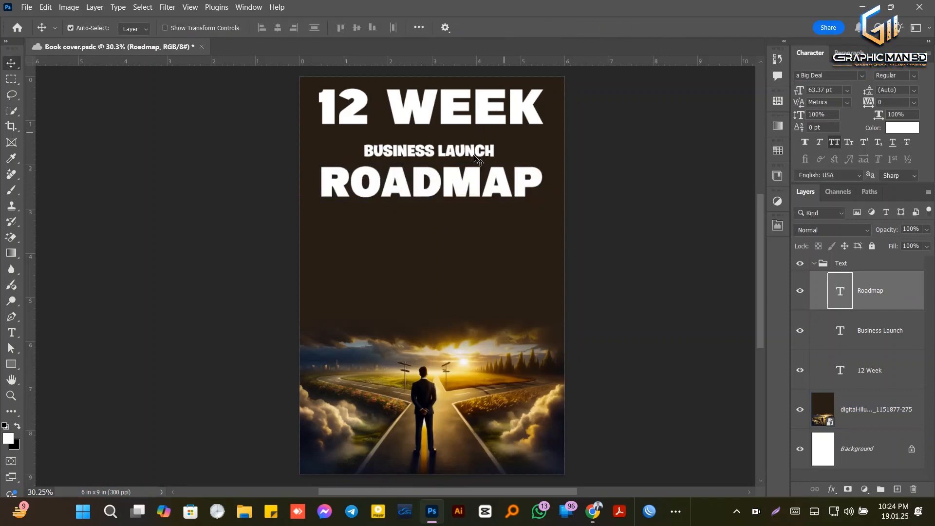
Set "Business Launch" in Milker Regular, enlarge it to about 33.98 pt and position it midway between "12 Week" and "Roadmap"
scroll(463, 152, "up", 3)
left_click(465, 151)
scroll(463, 152, "up", 2)
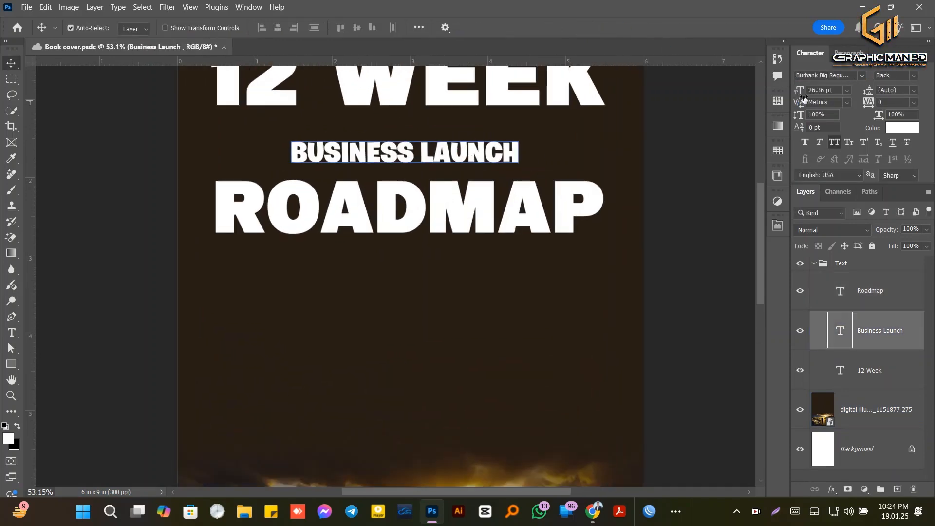
left_click(862, 75)
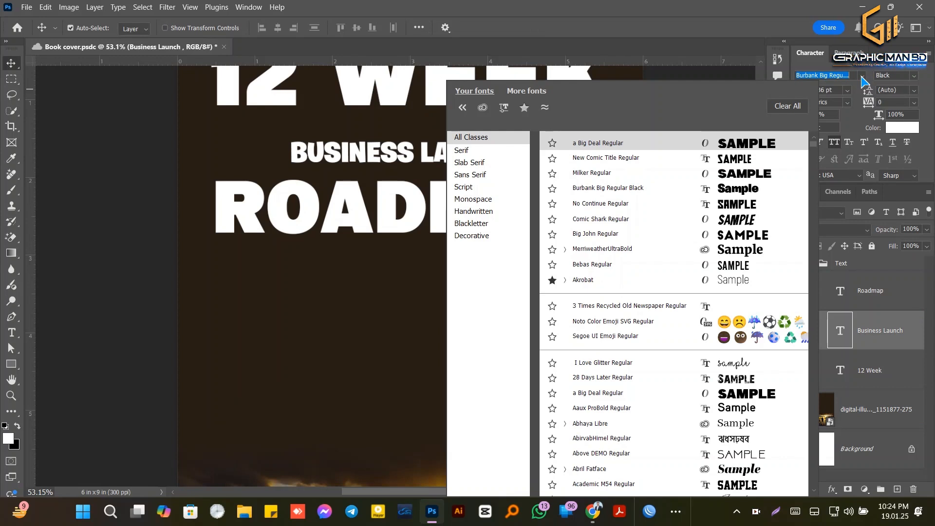
left_click(743, 174)
key("ctrl+t")
left_click_drag(551, 152, 611, 150)
left_click_drag(217, 149, 215, 152)
left_click_drag(458, 158, 460, 153)
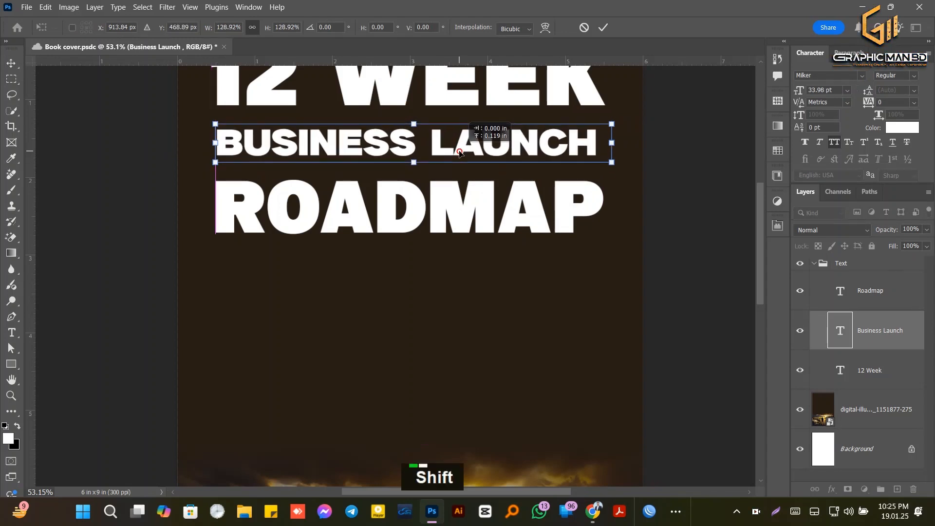
left_click(603, 27)
Review the title layout, select the "Roadmap" text and check the vertical gaps between the three title lines
scroll(518, 168, "down", 2)
scroll(519, 168, "down", 2)
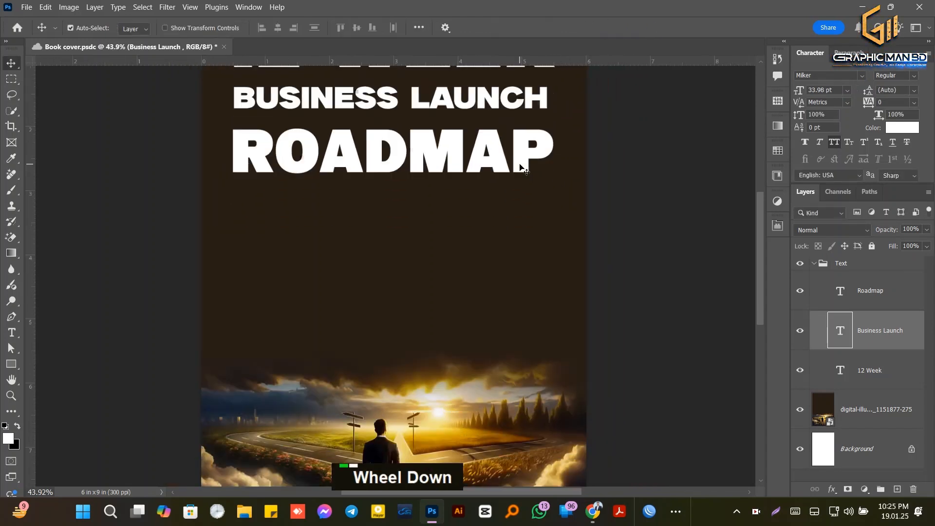
scroll(521, 168, "up", 2)
key("alt")
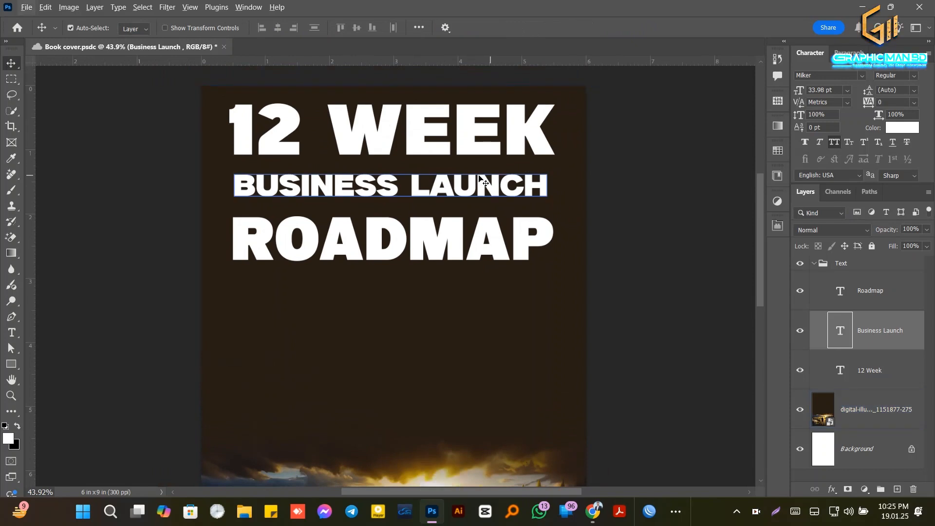
left_click(473, 242)
scroll(475, 243, "down", 1)
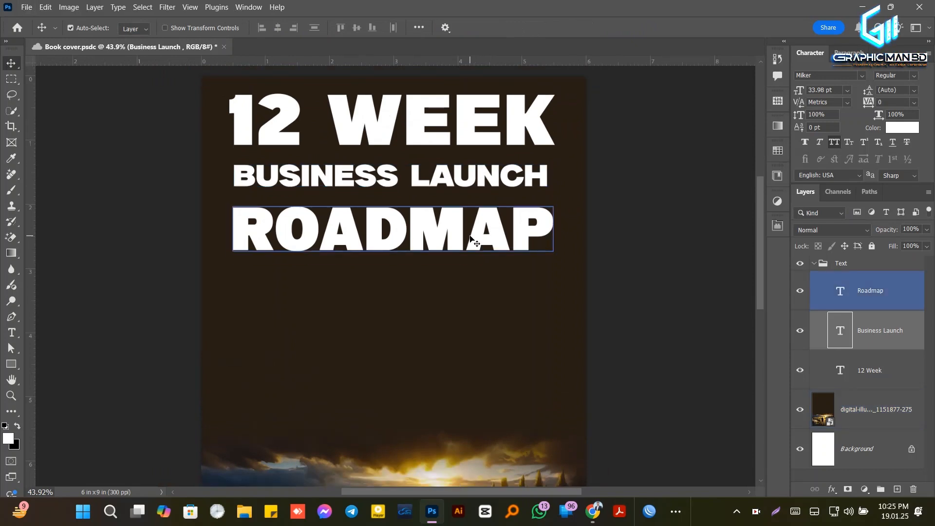
scroll(471, 239, "down", 2)
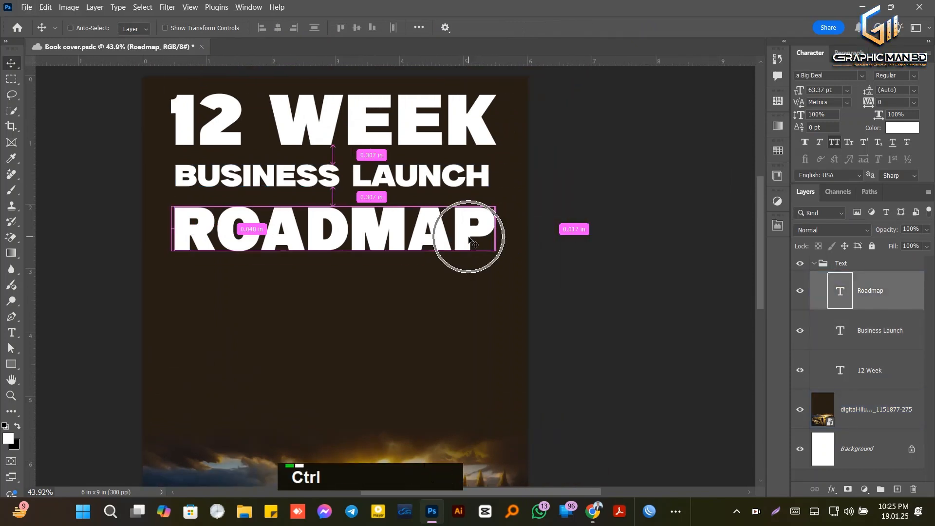
Change "Business Launch" to the Akrobat Black font and enlarge it to 49.56 pt, matching the width of "Roadmap"
left_click(378, 195, "ctrl")
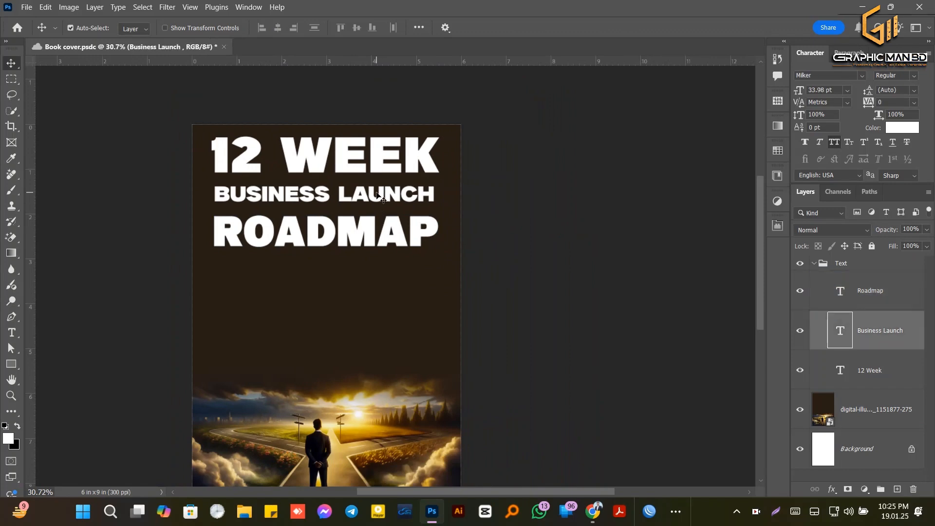
left_click(861, 77)
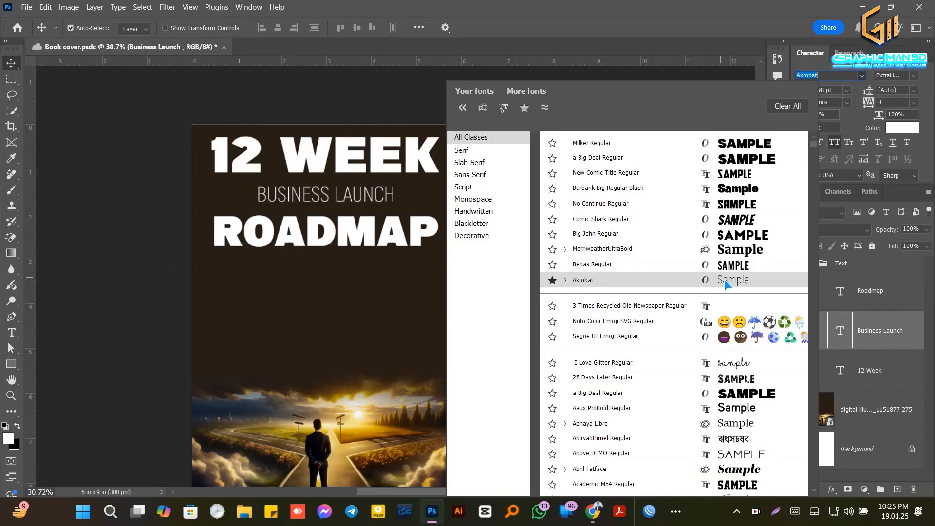
left_click(567, 280)
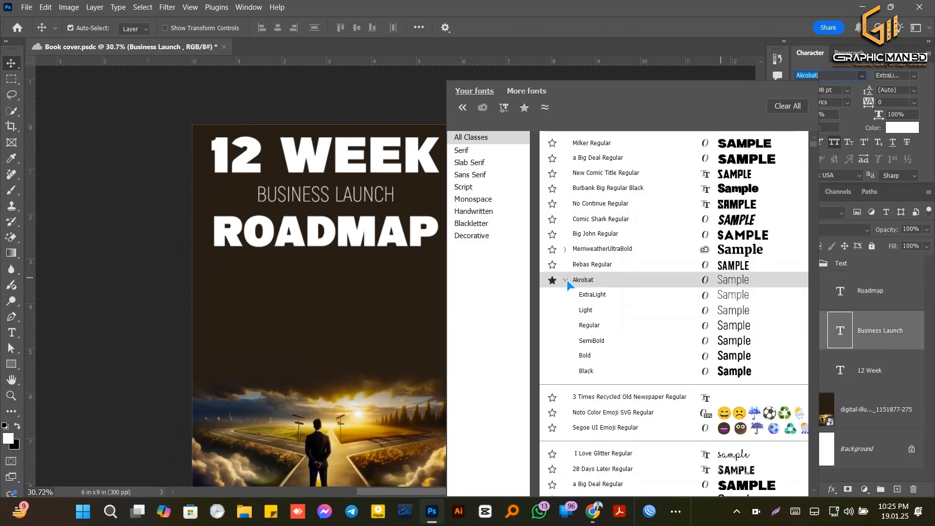
left_click(584, 368)
key("ctrl+t")
left_click_drag(400, 195, 441, 195)
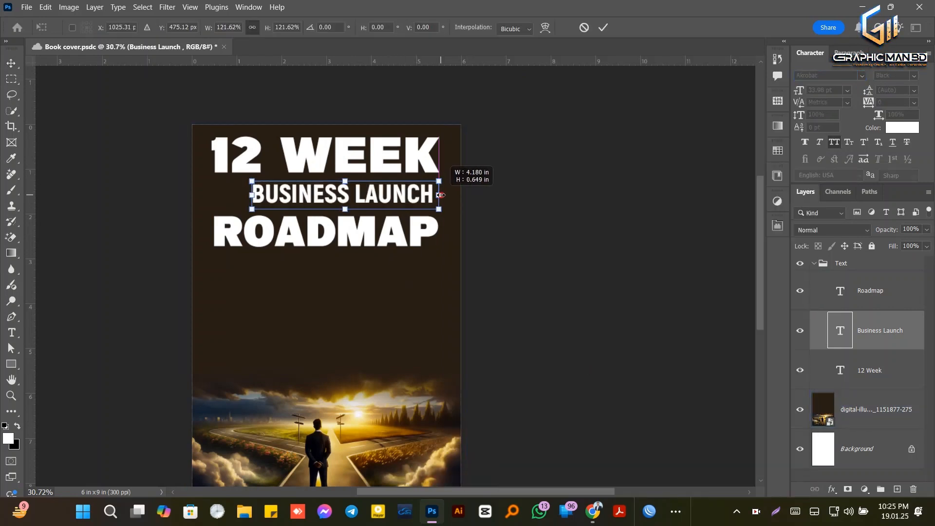
left_click_drag(256, 198, 219, 195)
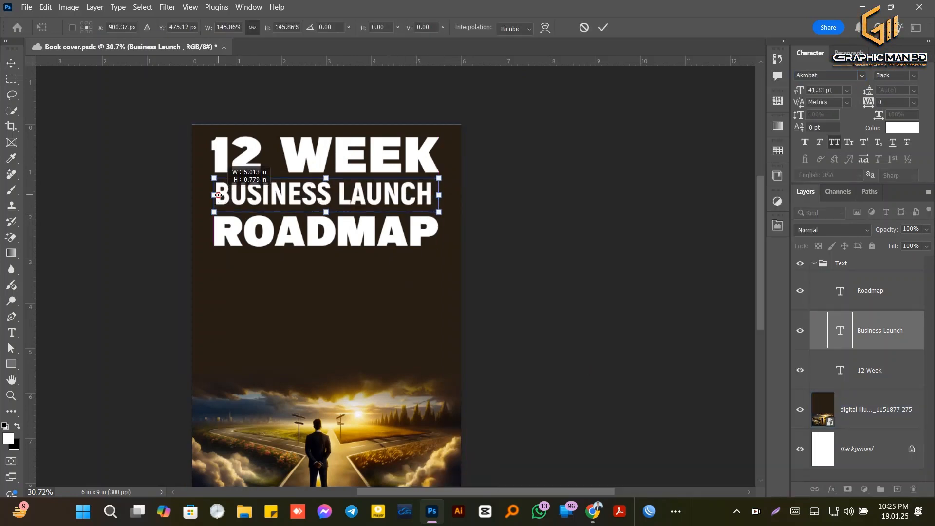
left_click(604, 26)
left_click(363, 229)
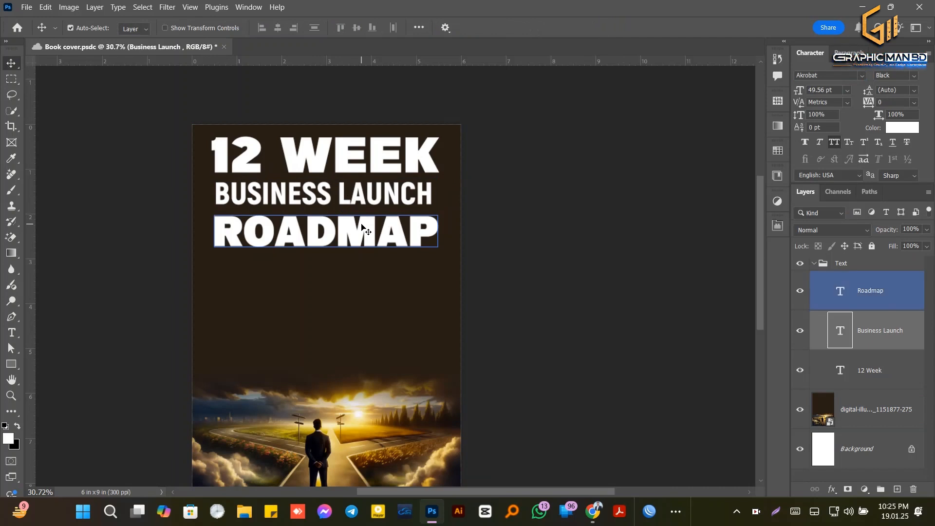
scroll(363, 229, "down", 2)
mouse_move(348, 132)
left_mouse_down()
mouse_move(348, 167)
mouse_move(347, 145)
left_mouse_up()
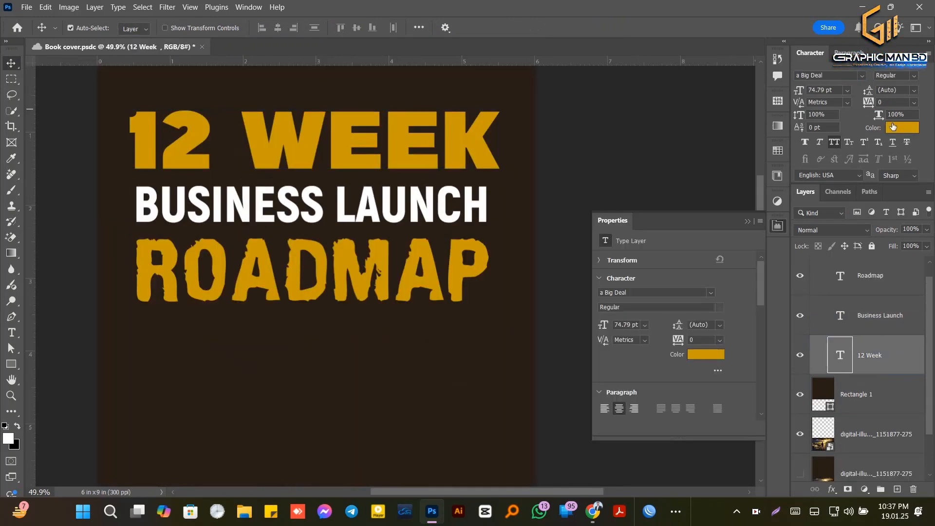
Recolor the "12 Week" title text to white (ffffff)
left_click(902, 127)
type("ffffff")
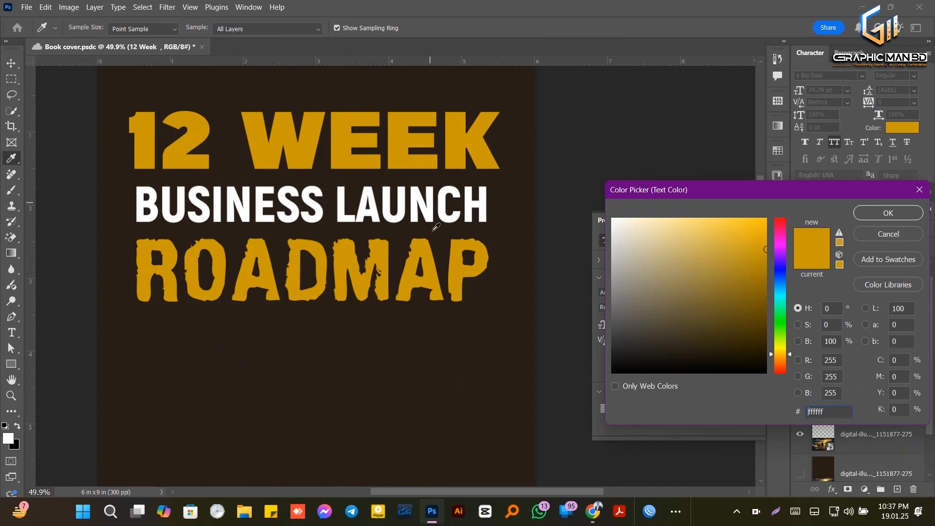
left_click(888, 213)
key("v")
Recolor "Business Launch" to gold cb9a00, sampled from the "Roadmap" text
left_click(428, 250)
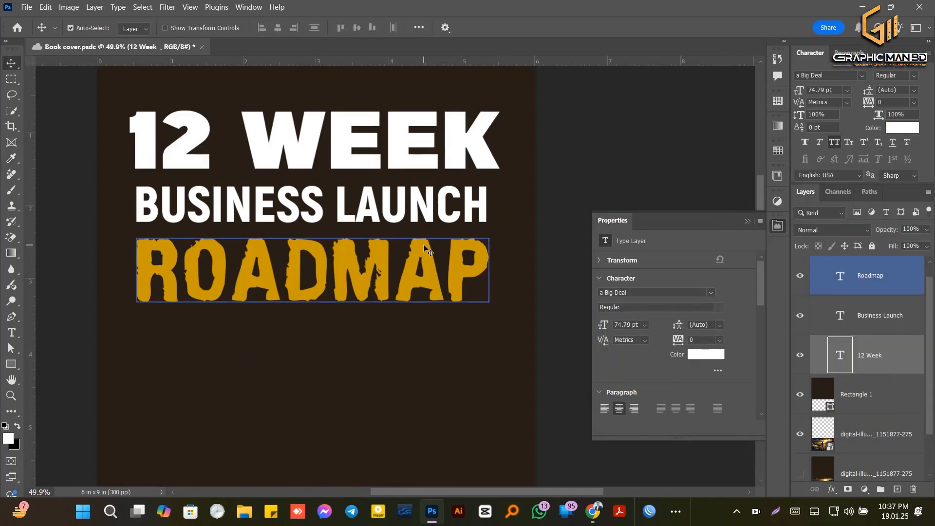
left_click(428, 213)
left_click(902, 128)
left_click(311, 271)
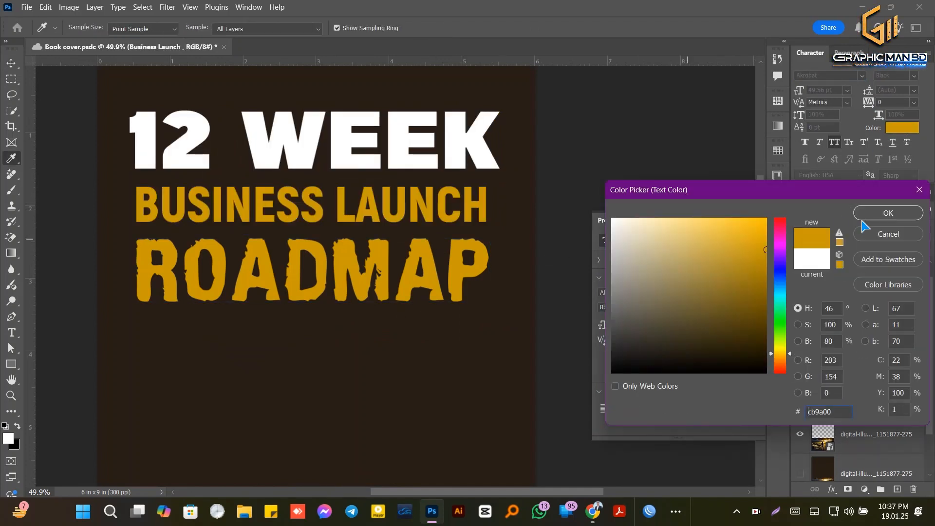
left_click(888, 213)
Duplicate "Business Launch" into the empty space below "Roadmap" and replace the copy's text with "for"
scroll(324, 296, "down", 3)
left_click(325, 296)
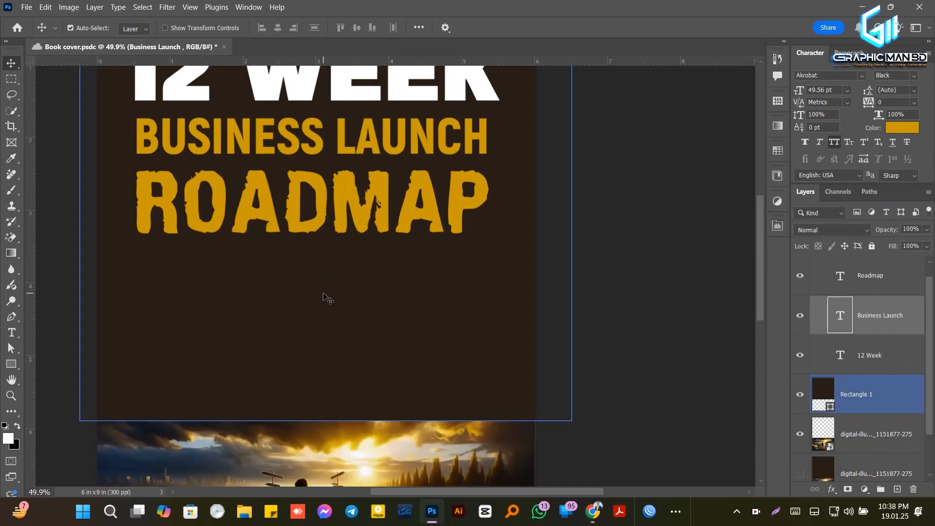
key("t")
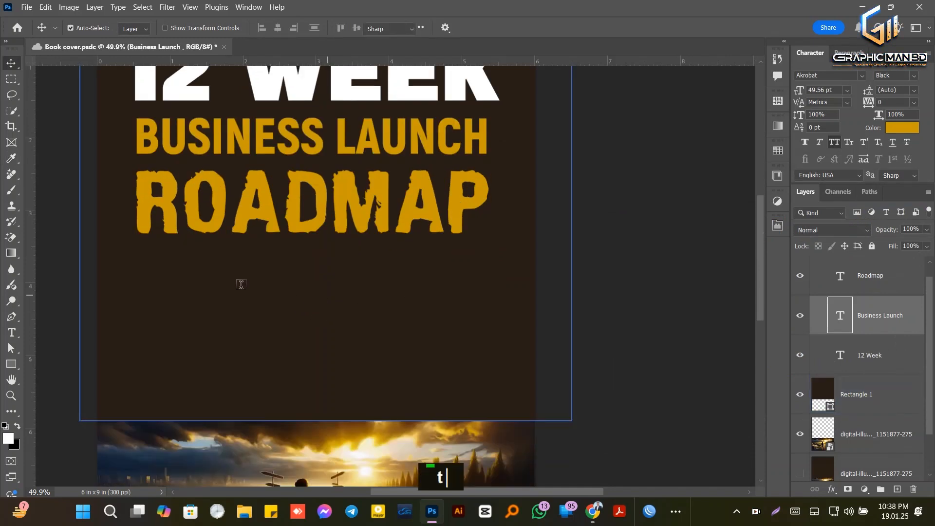
left_click(11, 63)
left_click_drag(268, 134, 265, 285)
double_click(264, 280)
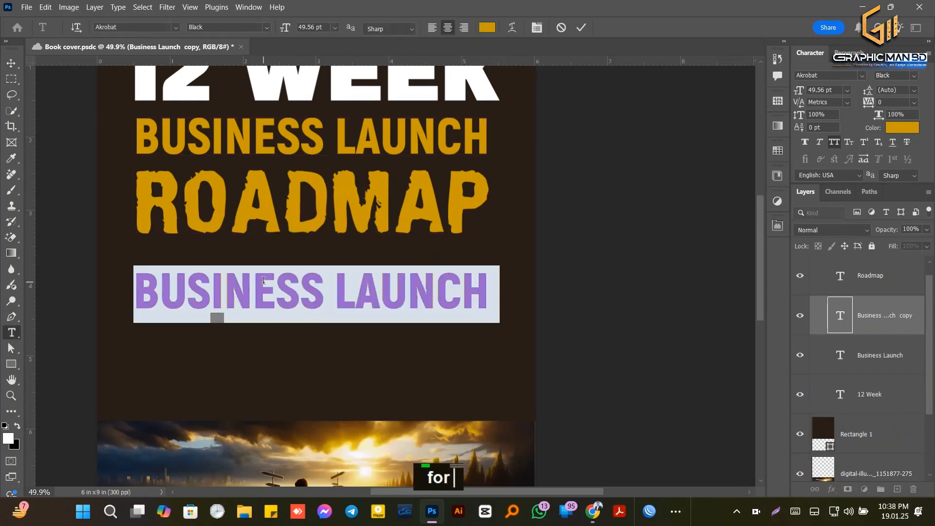
type("for")
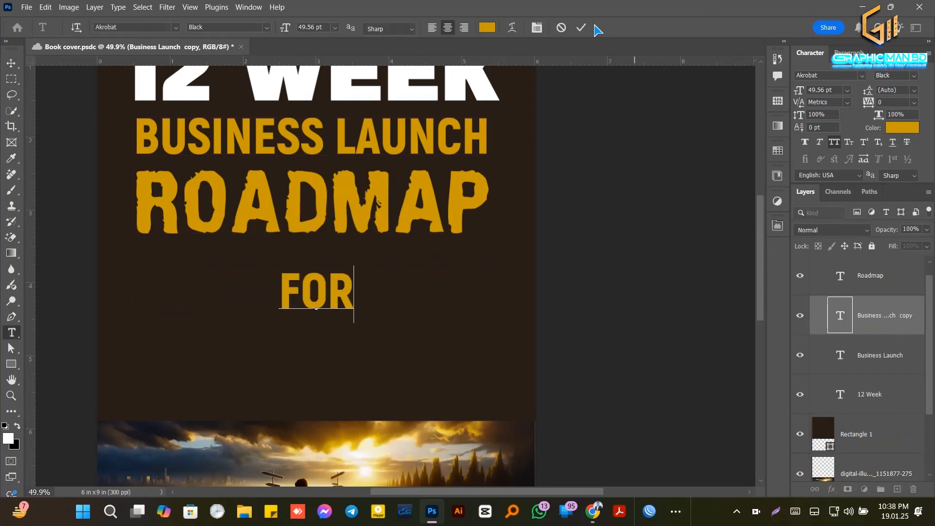
key("ctrl+Return")
key("v")
Draw a thin rectangle about 1.68 in wide and 0.08 in high to the right of "For" and fill it with white (ffffff)
left_click(11, 363)
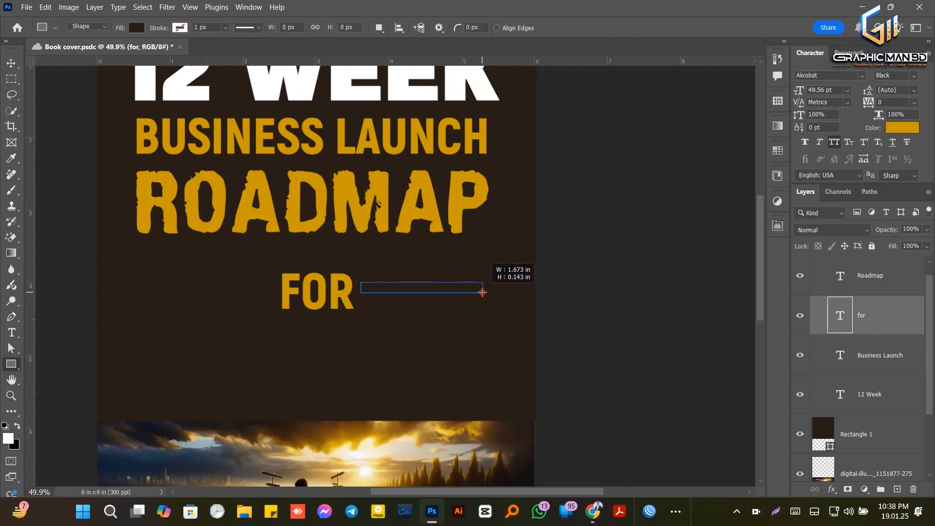
left_click_drag(483, 288, 483, 288)
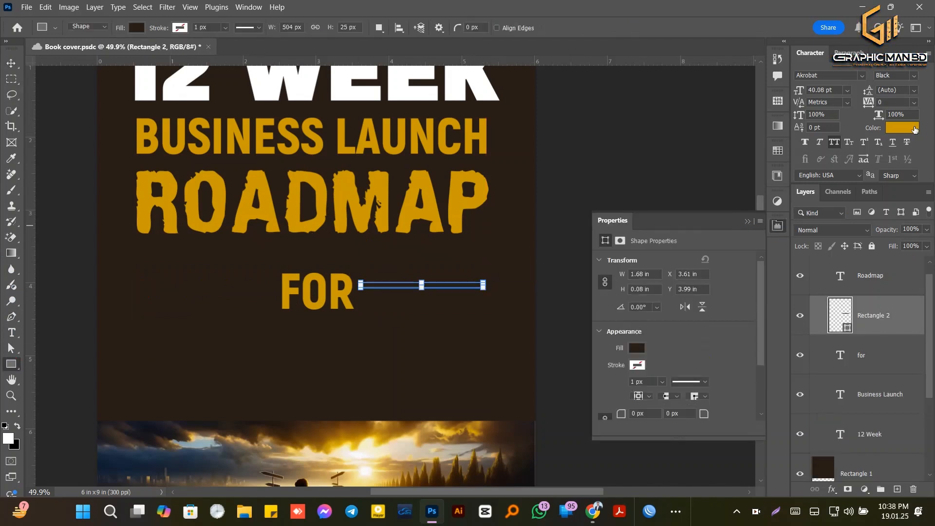
double_click(848, 331)
left_click(612, 219)
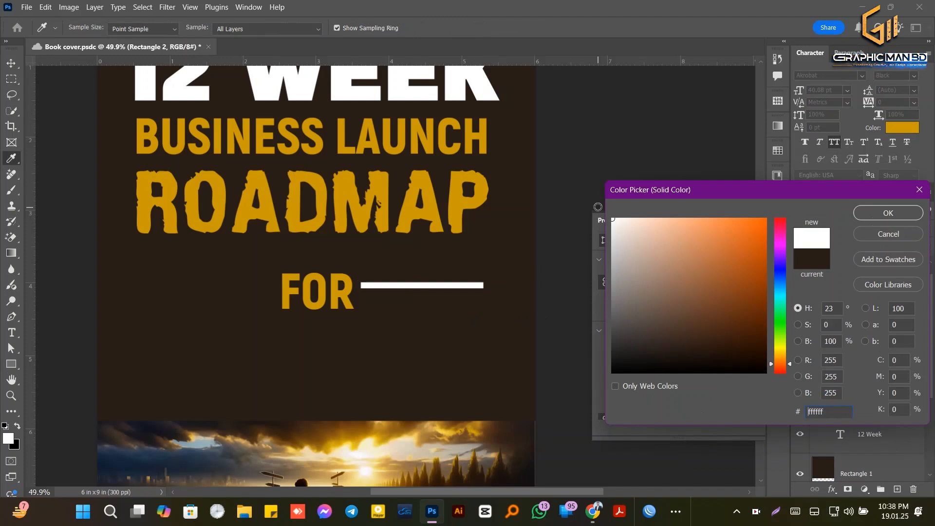
left_click(883, 212)
left_click(11, 68)
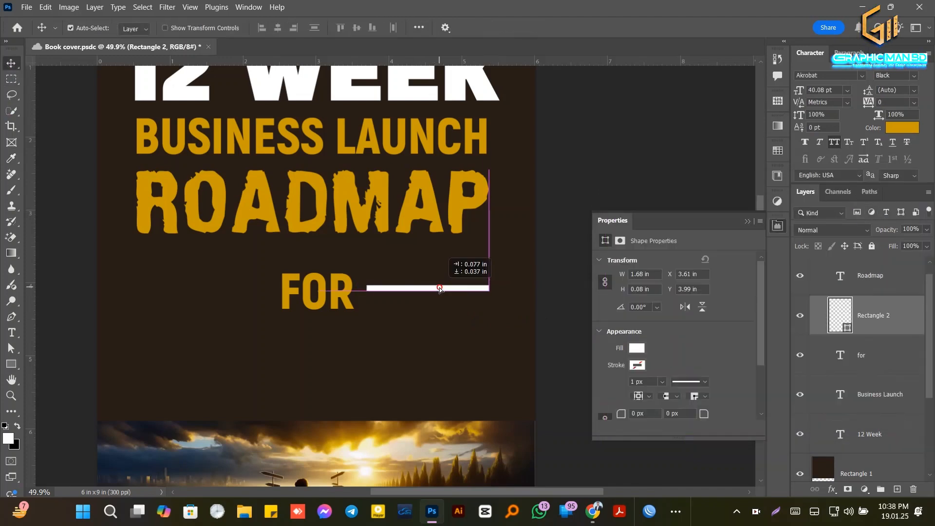
Align the white line's vertical center with "For" and place a copy of the line on the left side of the word
left_click_drag(435, 291, 438, 291)
left_click(867, 355, "shift")
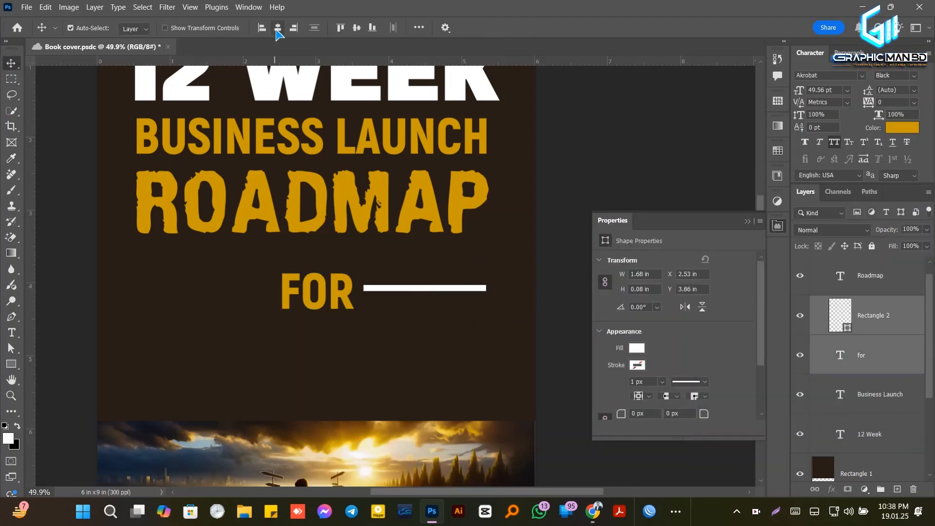
left_click(277, 28)
key("ctrl+z")
left_click(357, 27)
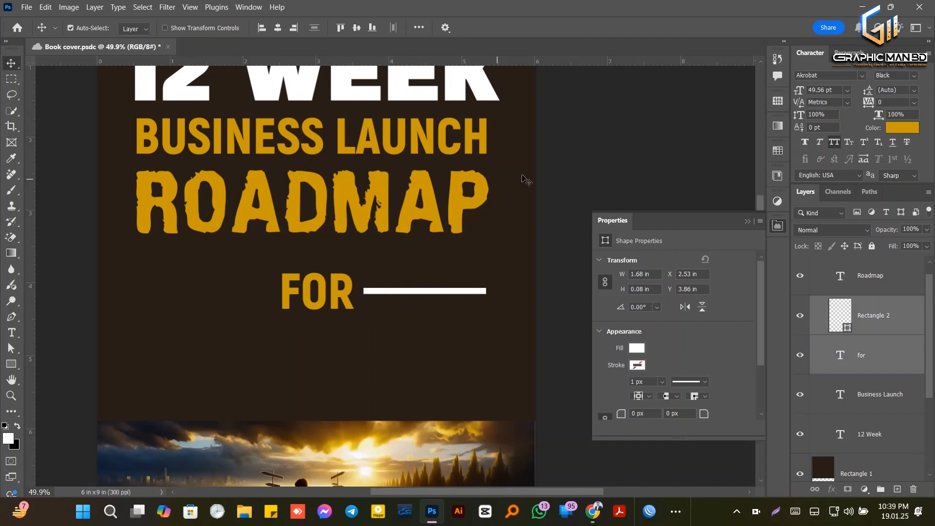
left_click(551, 170)
left_click_drag(475, 293, 261, 294)
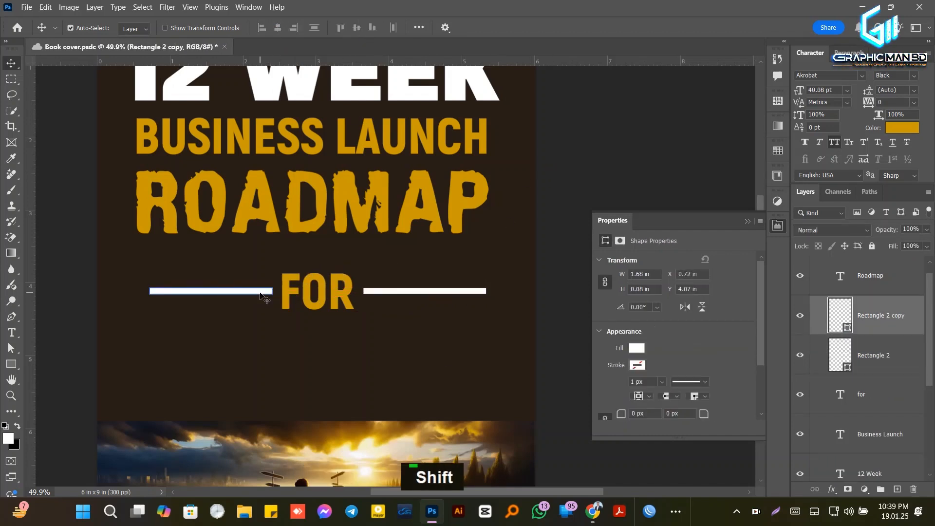
Move "For" and both white lines up closer to "Roadmap" and scale them together to about 4.79 in wide
left_click(388, 291)
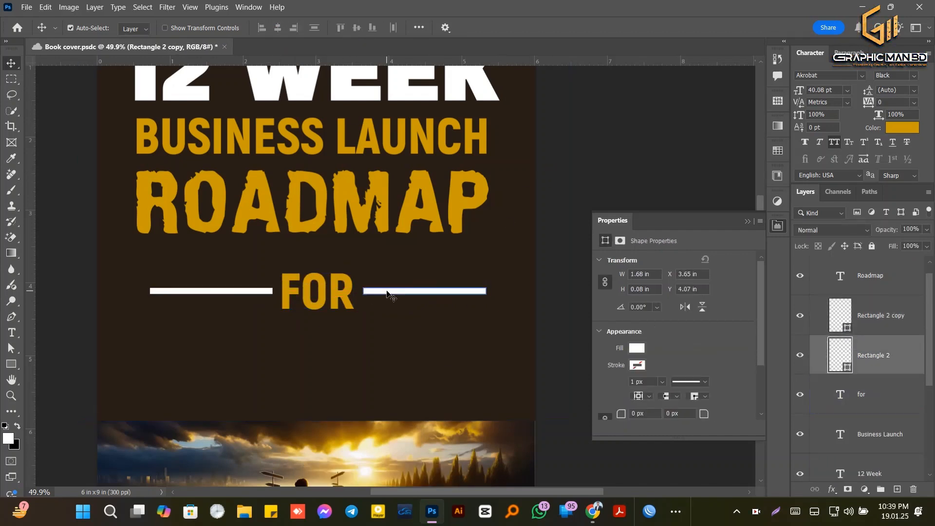
left_click(862, 394, "ctrl+shift")
left_click(877, 319, "ctrl+shift")
key("ctrl+t")
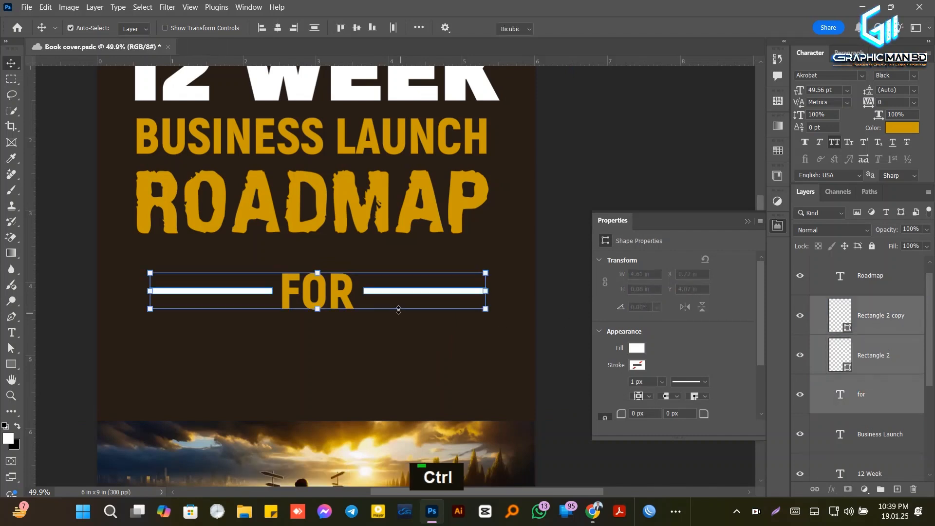
left_click_drag(339, 294, 338, 278)
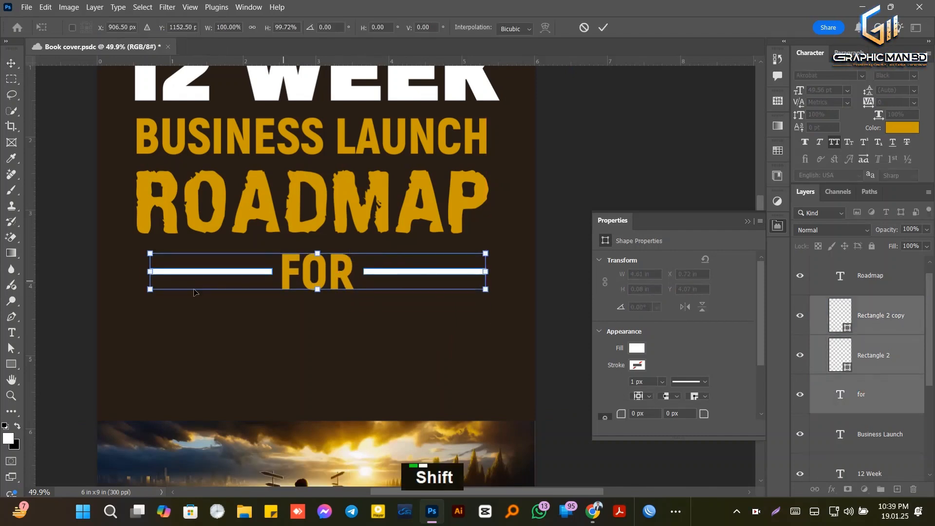
left_click_drag(149, 278, 142, 272)
left_click(603, 27)
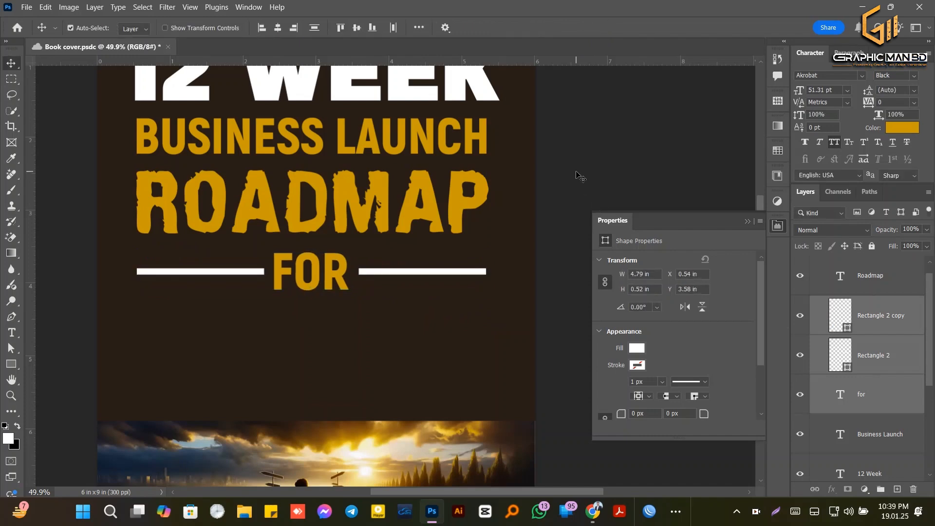
Scale only the "For" text down to about 41.54 pt and center it between the two white lines
left_click(336, 274, "ctrl")
key("ctrl+t")
left_click_drag(310, 245, 309, 252)
left_click_drag(308, 302, 315, 277)
left_click(603, 28)
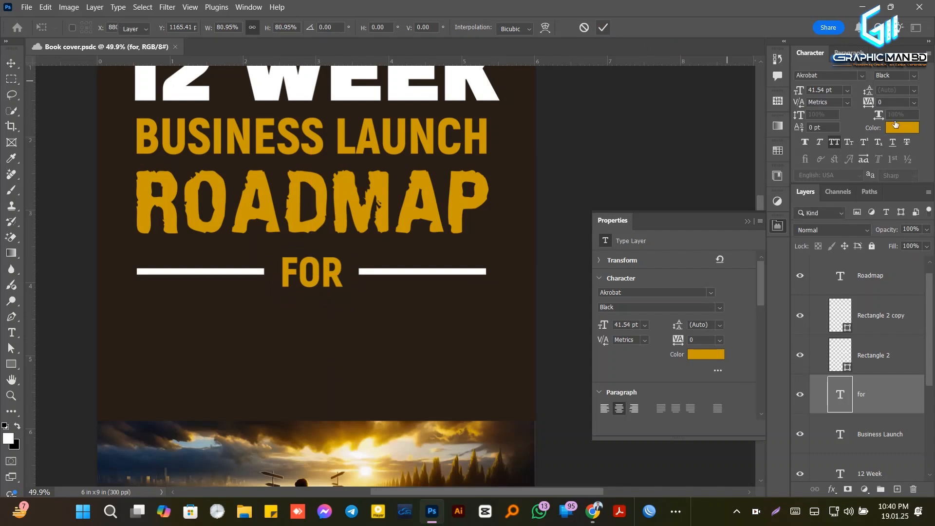
Recolor the "For" text to white (ffffff)
left_click(705, 354)
left_click(613, 219)
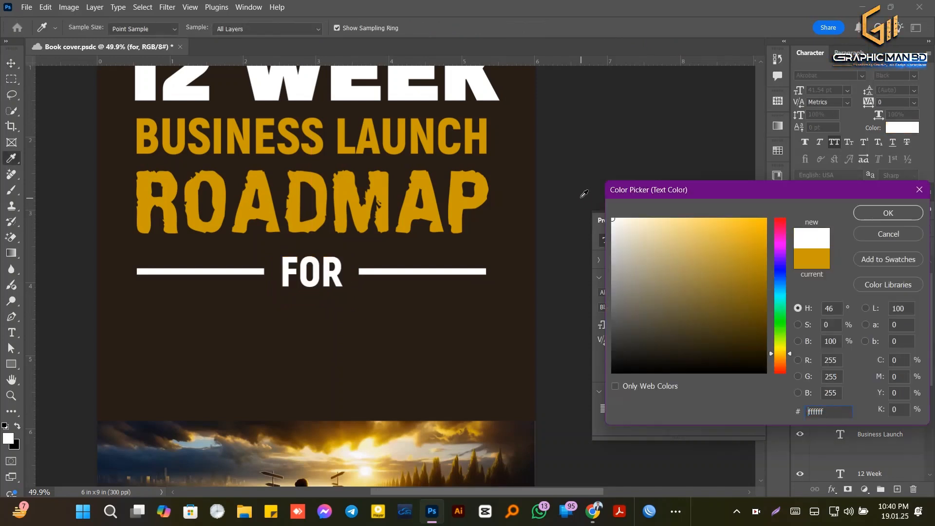
left_click(880, 215)
left_click(777, 229)
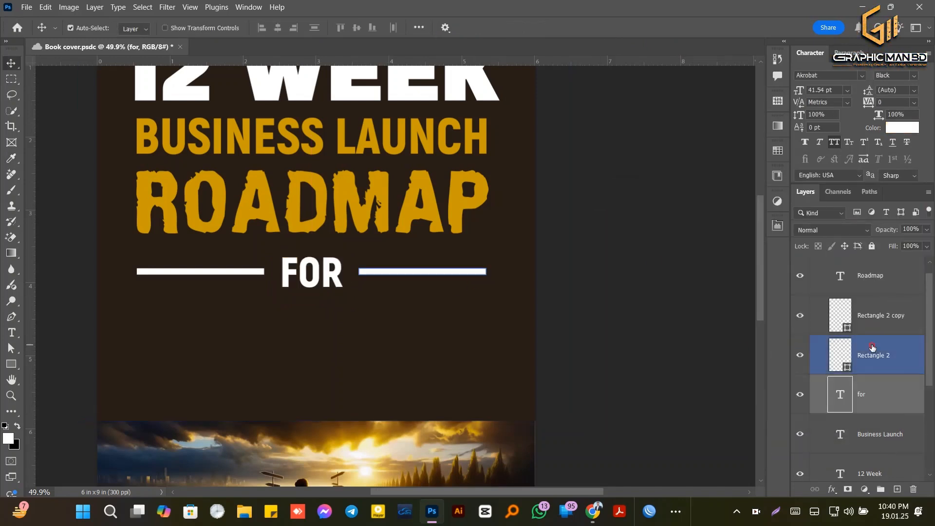
Add a layer mask to the line right of "For" and fade its outer end with a soft 500 px black brush at 100% flow
left_click(872, 350)
left_click(848, 489)
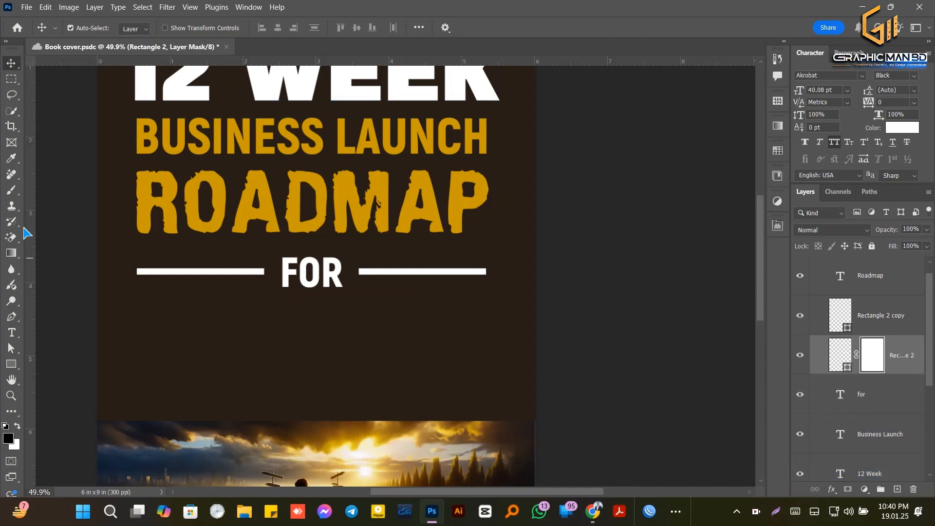
key("b")
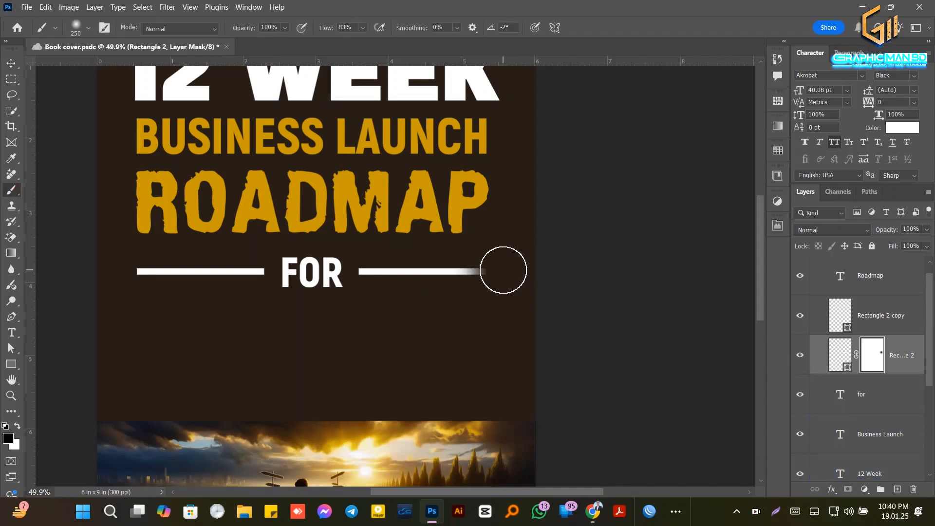
key("ctrl+z")
key("bracketright")
key("bracketright")
key("bracketright")
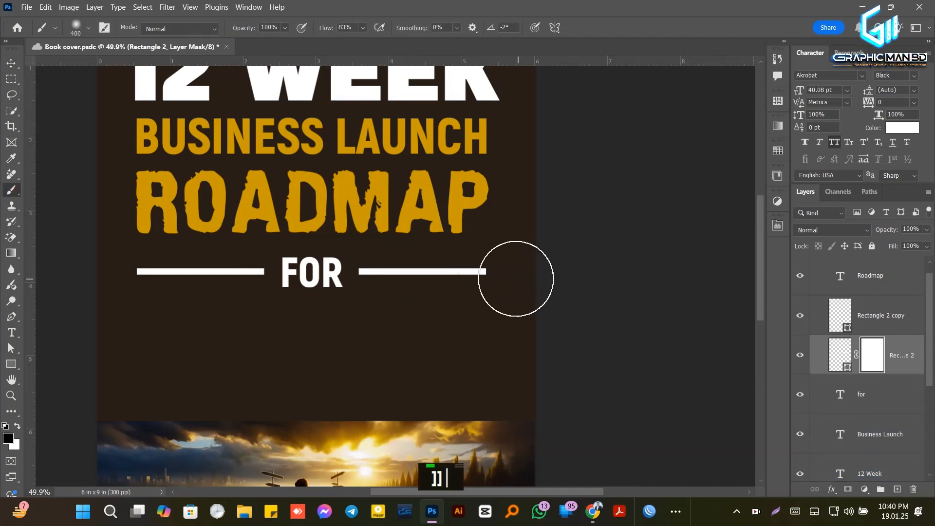
left_click(487, 274)
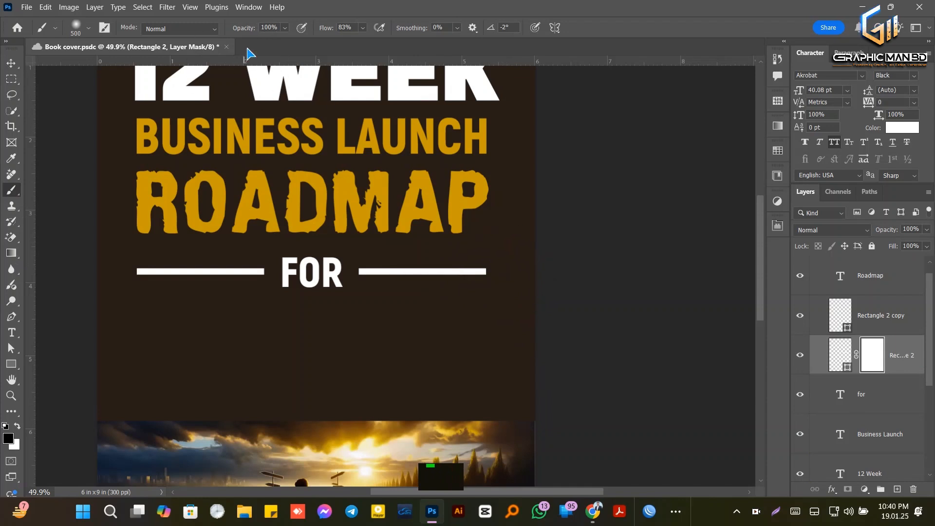
left_click_drag(344, 28, 352, 30)
left_click(155, 271)
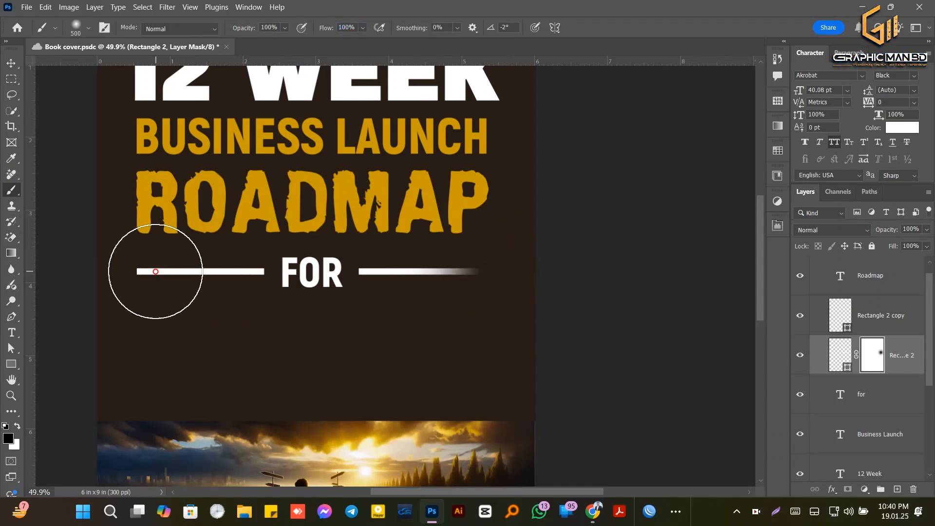
Add a layer mask to the line left of "For" and fade its outer end with the soft black brush
left_click(823, 315)
left_click(848, 489)
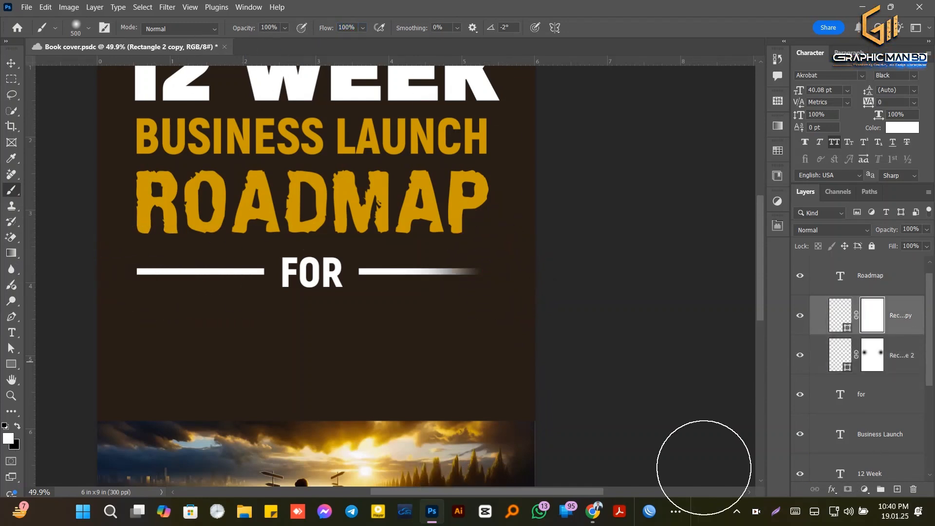
left_click(133, 277)
key("ctrl+z")
left_click(134, 271)
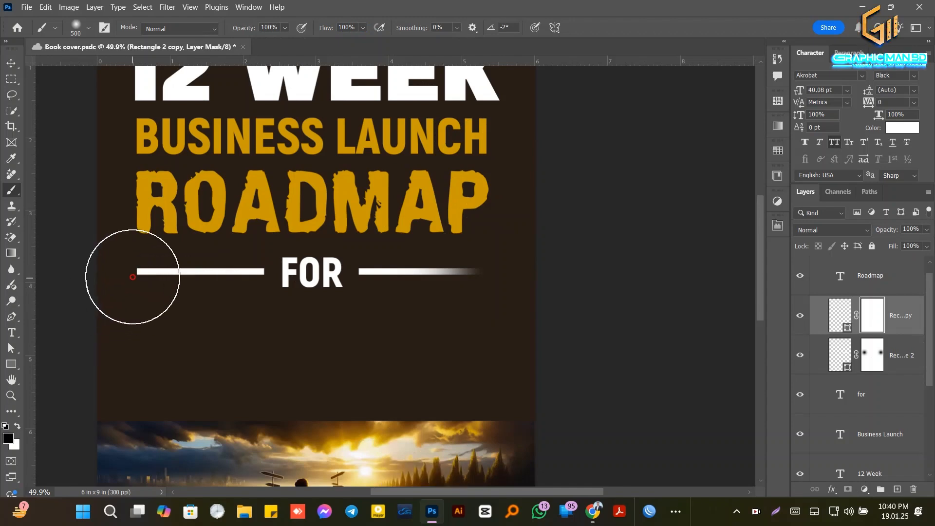
Brush out the outer end of the line left of "For" on its layer mask, undoing the unwanted stroke
key("ctrl+z")
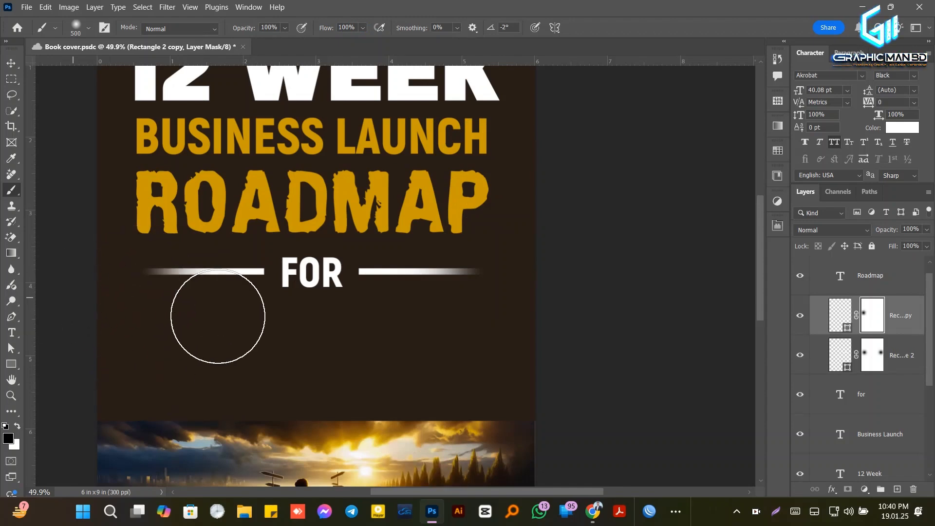
scroll(438, 336, "down", 2, "alt")
scroll(434, 292, "down", 1)
Duplicate the "For" text directly below itself and change the copy's wording to "introverts"
key("v")
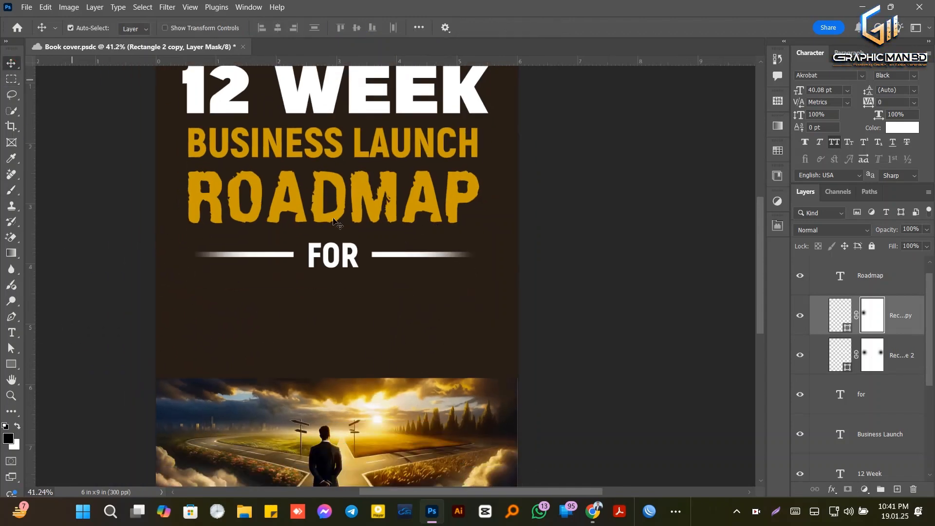
left_click_drag(341, 256, 347, 293)
double_click(347, 289)
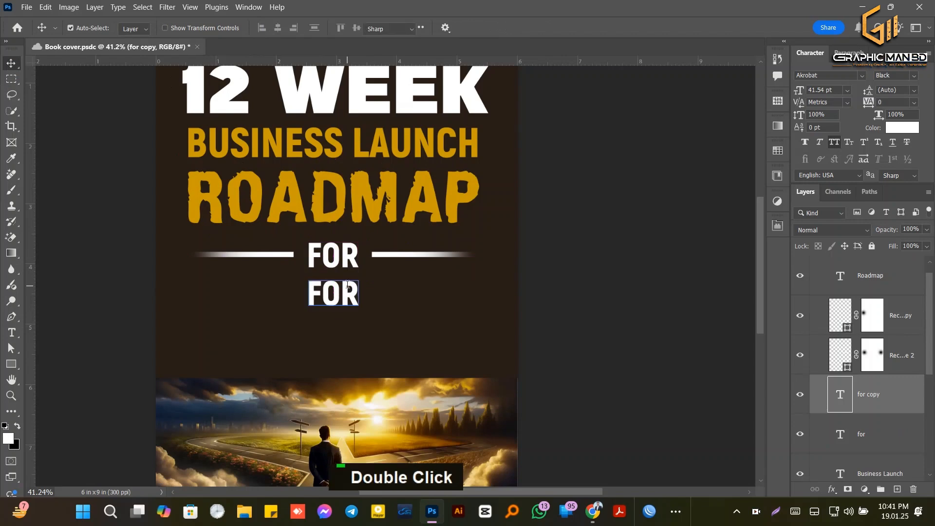
key("super+v")
scroll(827, 392, "down", 3)
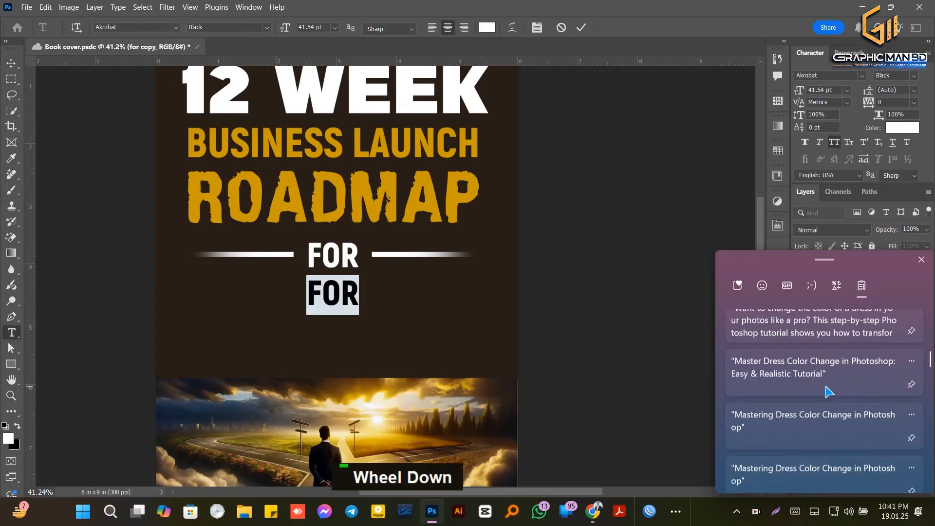
scroll(828, 391, "up", 5)
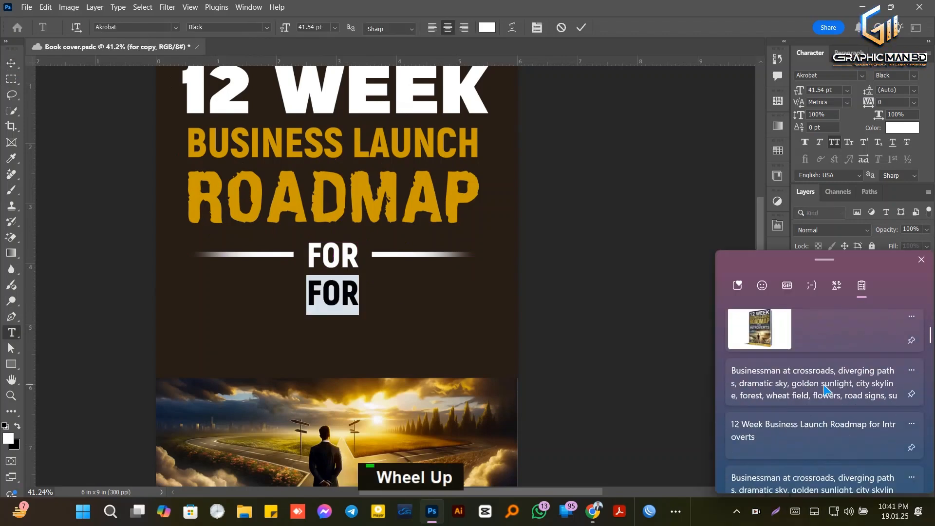
left_click(609, 294)
type("introverts")
key("ctrl+Return")
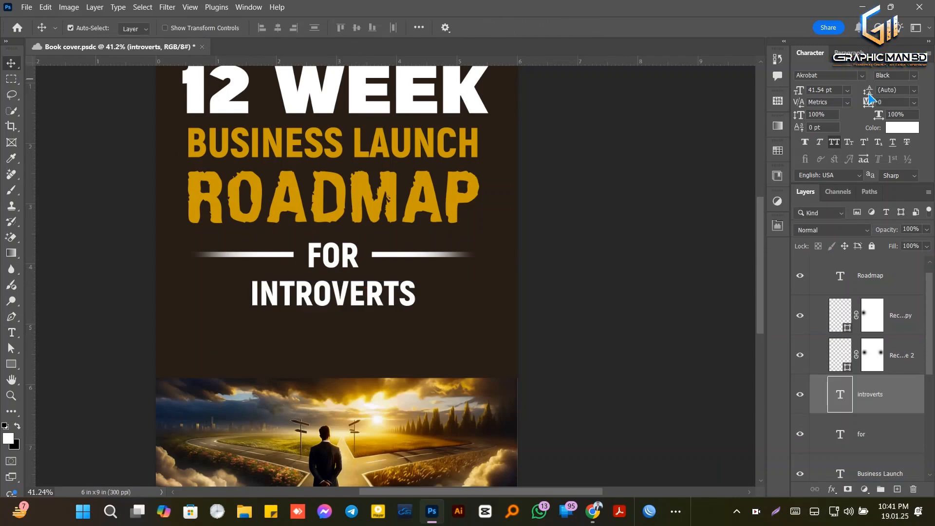
Set the tracking of the "introverts" text to 50
left_click_drag(868, 102, 873, 103)
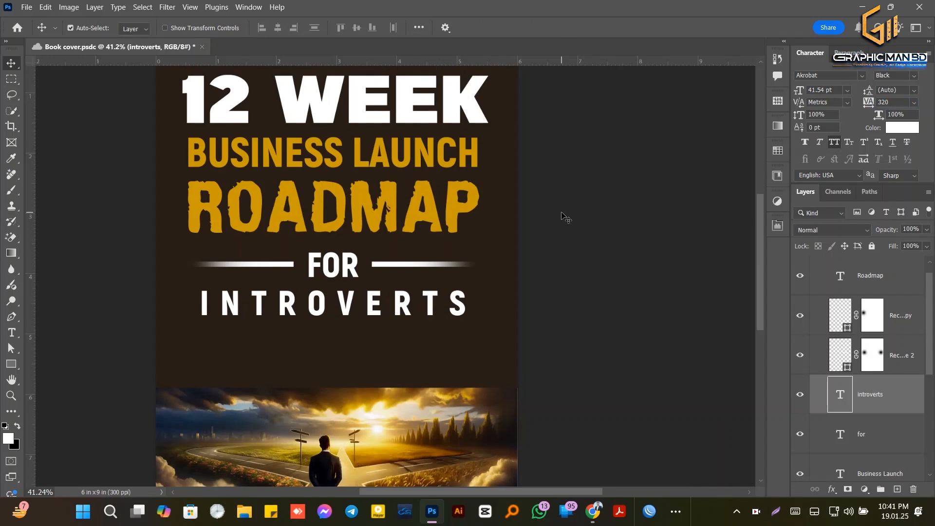
key("Return")
scroll(566, 217, "down", 2)
left_click(895, 231)
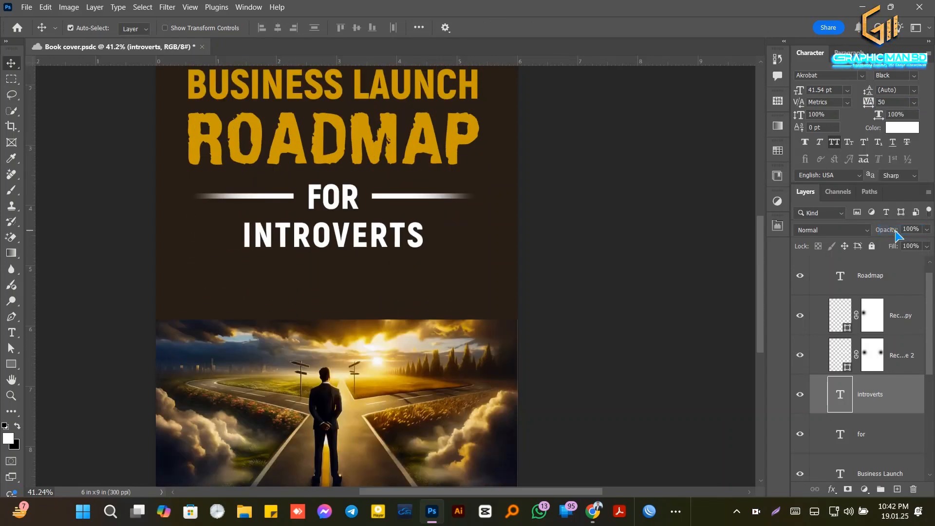
Scale the "introverts" text up to about 66.07 pt, roughly as wide as "Roadmap", and center it just below "For"
key("ctrl+t")
left_click_drag(424, 235, 476, 234)
left_click_drag(208, 234, 190, 237)
left_click(605, 27)
left_click_drag(370, 234, 370, 237)
scroll(371, 237, "down", 1)
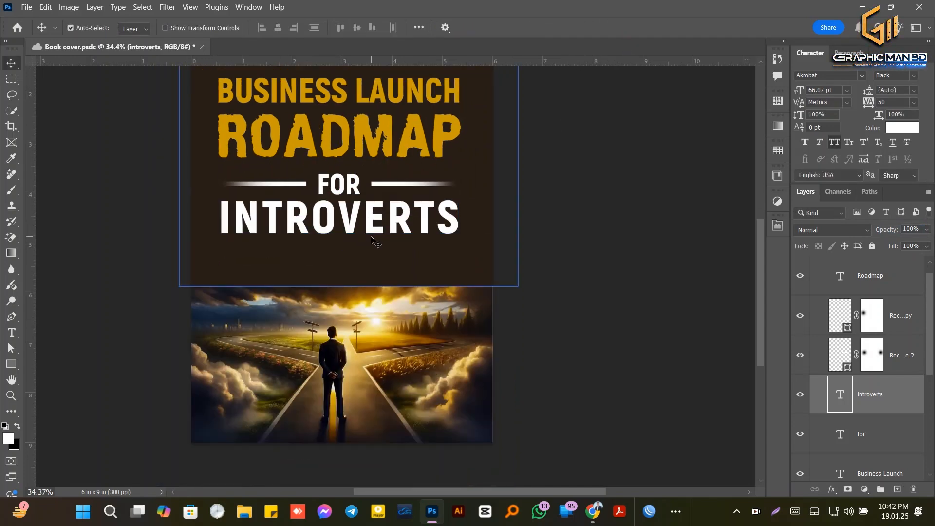
Thin both lines beside "For" together to about 54.11% of their height and nudge them down to Y 1150 px
scroll(362, 185, "up", 3)
left_click(400, 184)
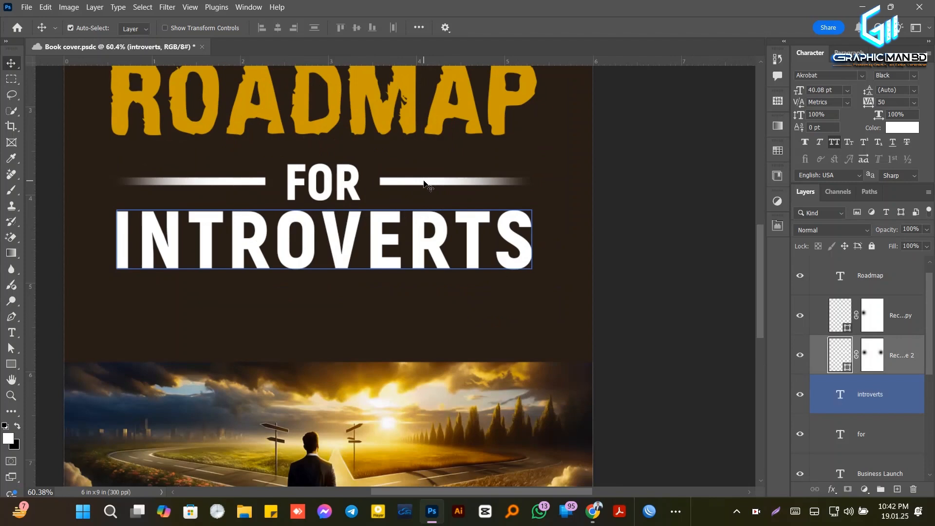
left_click(902, 317, "ctrl")
key("ctrl+t")
scroll(325, 176, "up", 2)
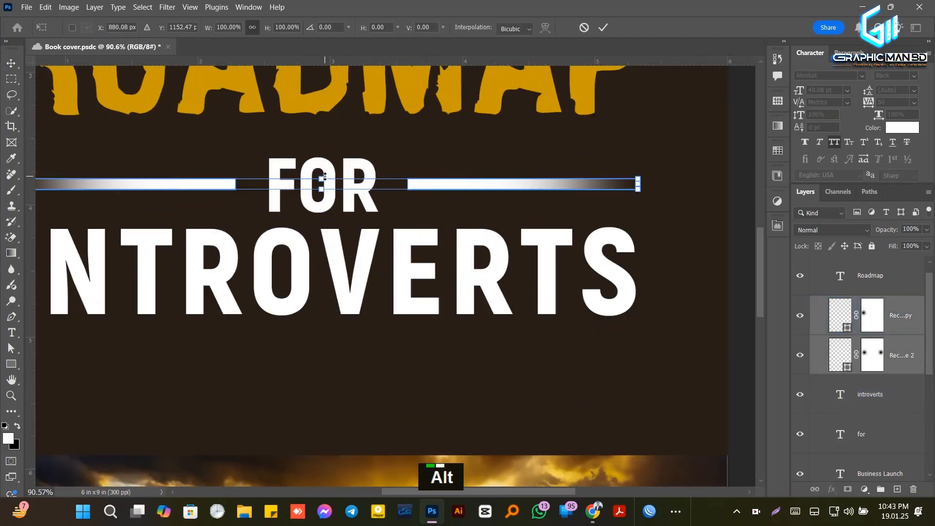
scroll(325, 176, "up", 2)
left_click_drag(323, 205, 323, 200)
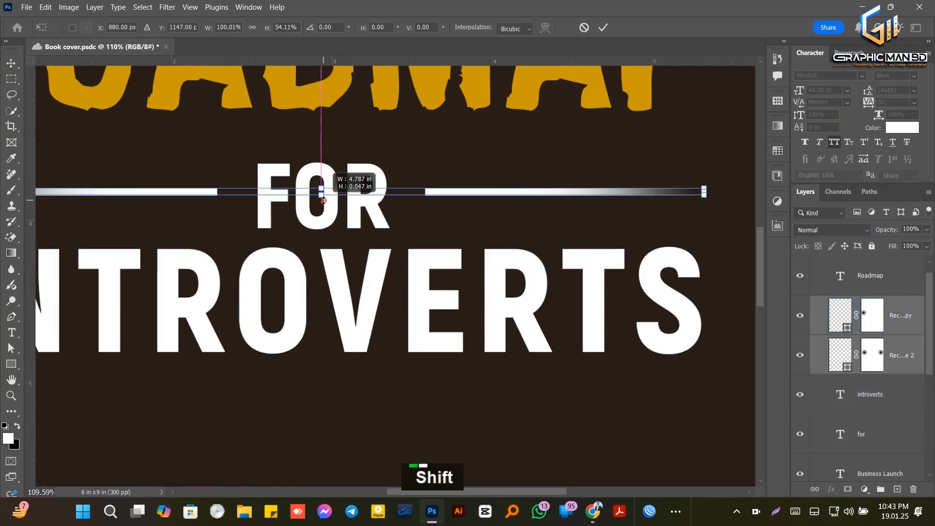
key("Down")
key("Down")
key("Down")
key("Down")
key("Down")
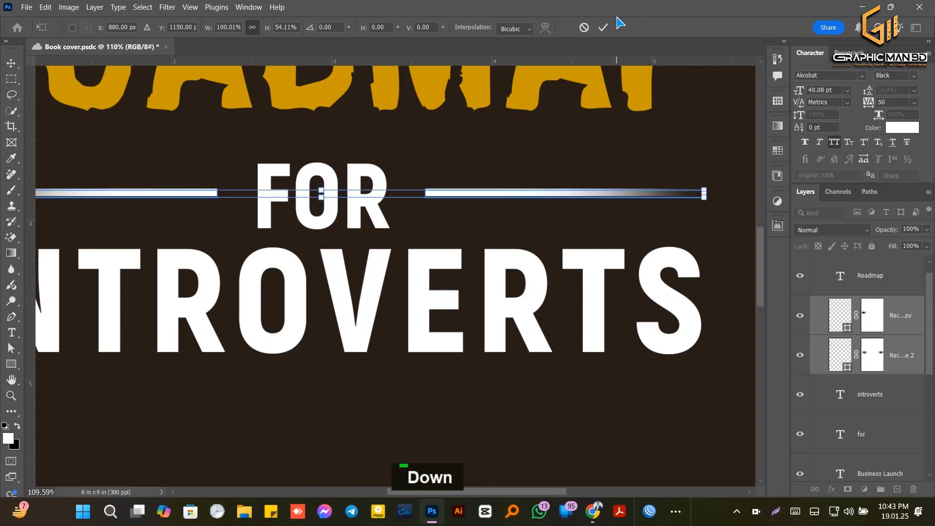
left_click(603, 27)
scroll(470, 197, "down", 3)
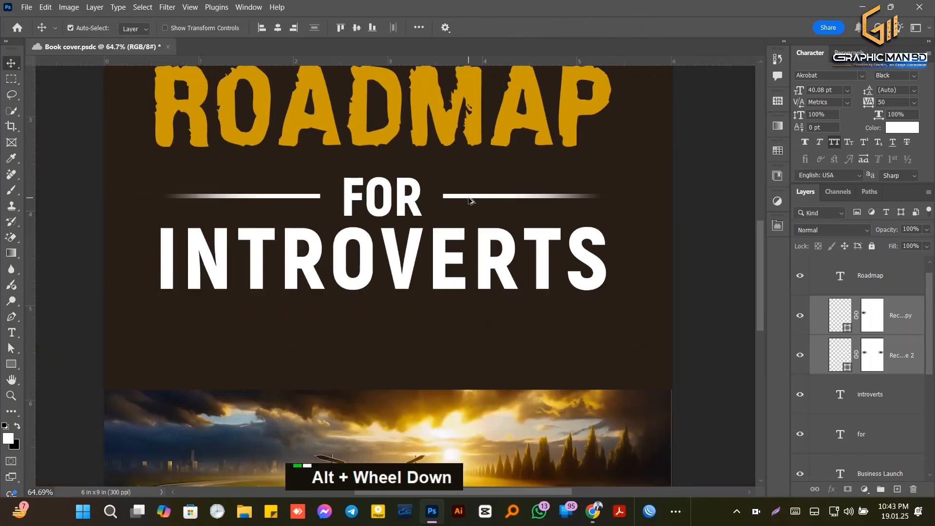
Open the layer style settings of the "introverts" text and enable Gradient Overlay
scroll(404, 176, "down", 5)
left_click(416, 182)
scroll(417, 181, "up", 2)
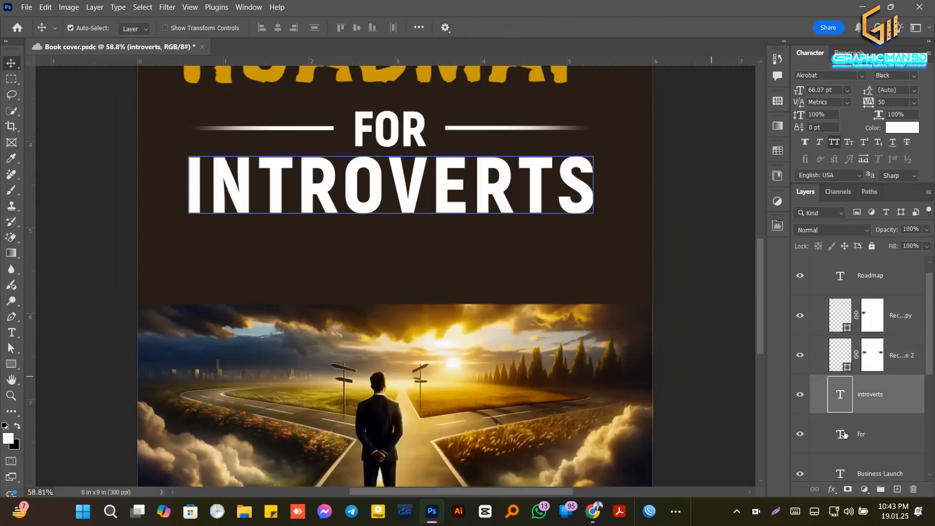
double_click(919, 390)
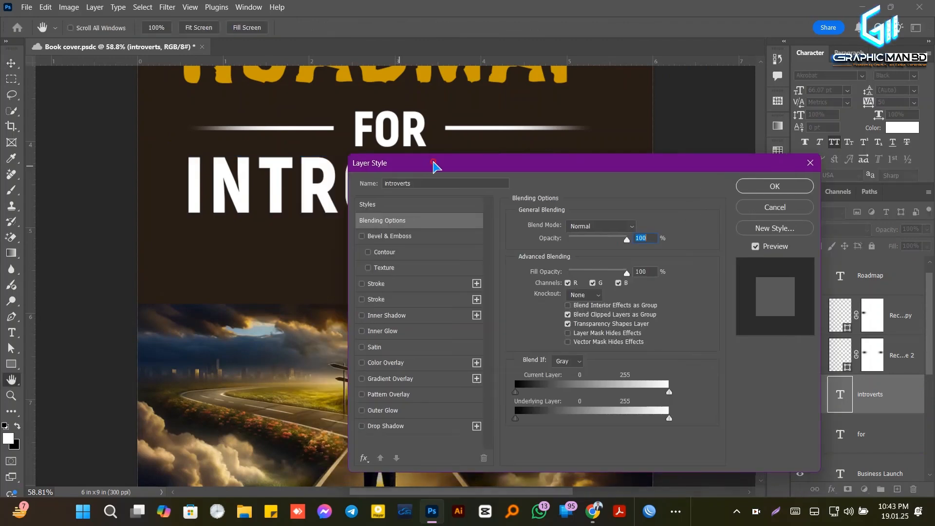
left_click_drag(432, 160, 553, 119)
left_click(426, 367)
Apply the gray-to-white preset from Highlight Gradients as the gradient overlay of the "introverts" text
left_click(687, 212)
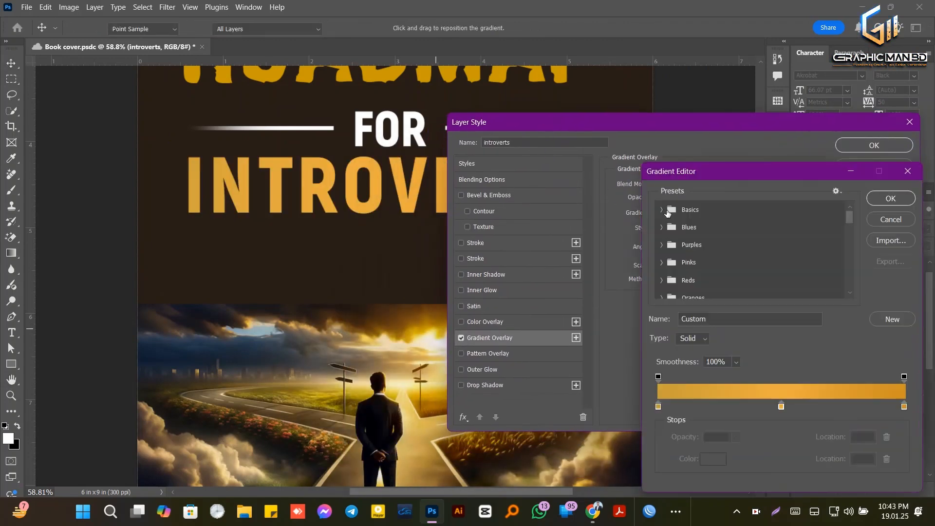
scroll(779, 253, "down", 5)
scroll(828, 239, "up", 6)
double_click(822, 230)
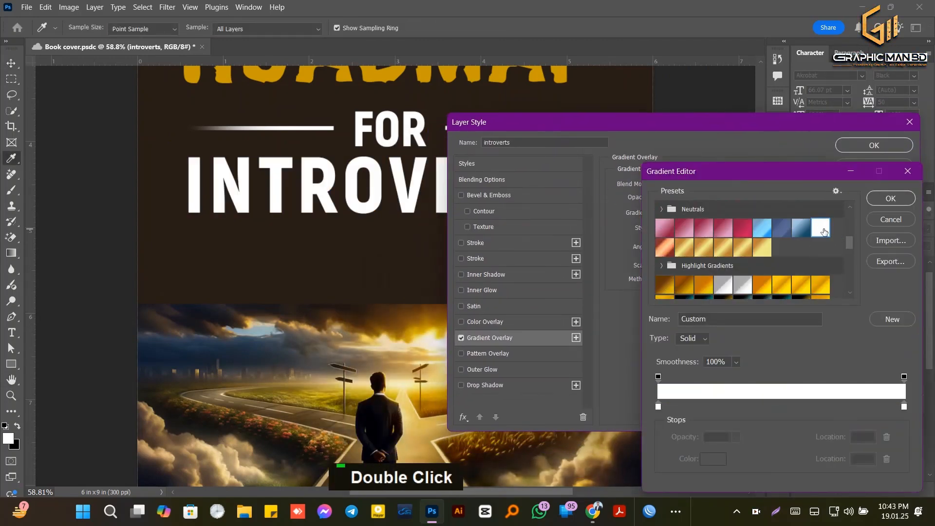
scroll(779, 243, "down", 2)
left_click(742, 256)
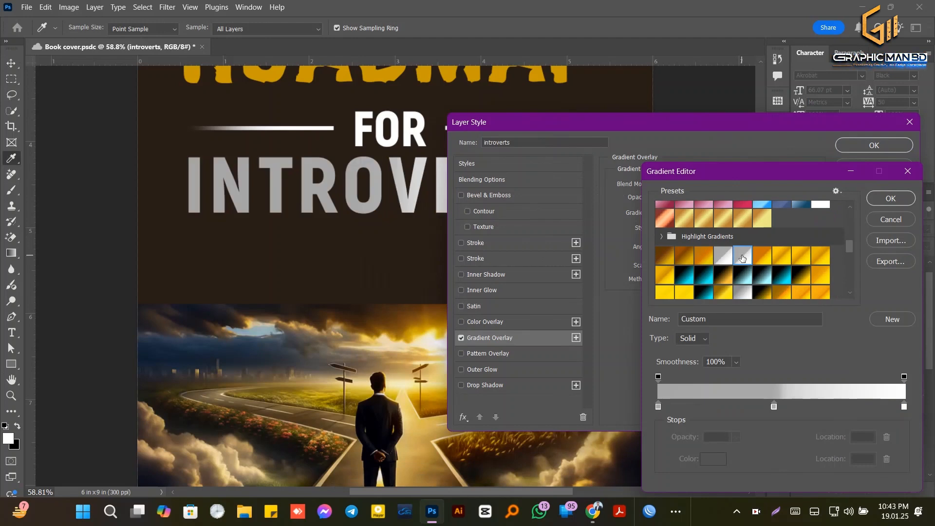
left_click_drag(704, 168, 637, 168)
left_click(822, 199)
Enable Bevel & Emboss on the "introverts" text and set its shadow color to 191918
left_click_drag(746, 121, 785, 225)
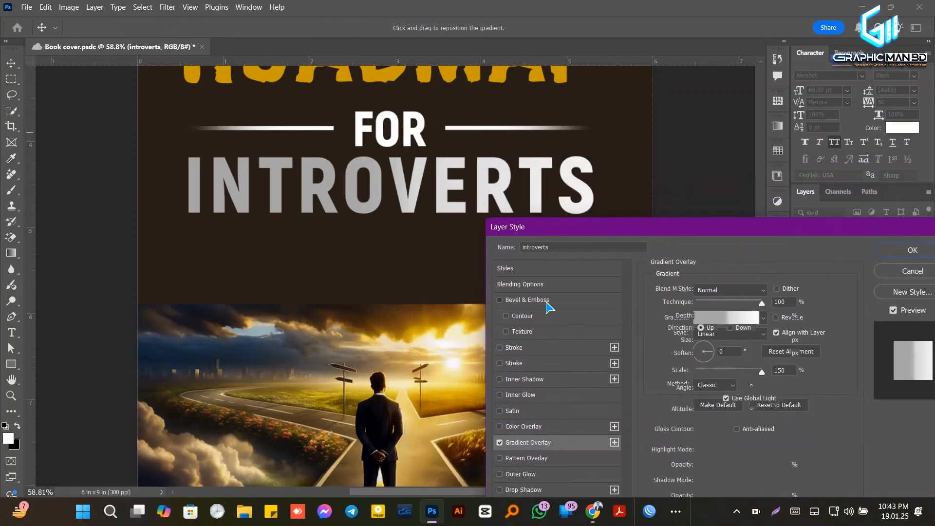
left_click(528, 300)
left_click(781, 481)
left_click(618, 358)
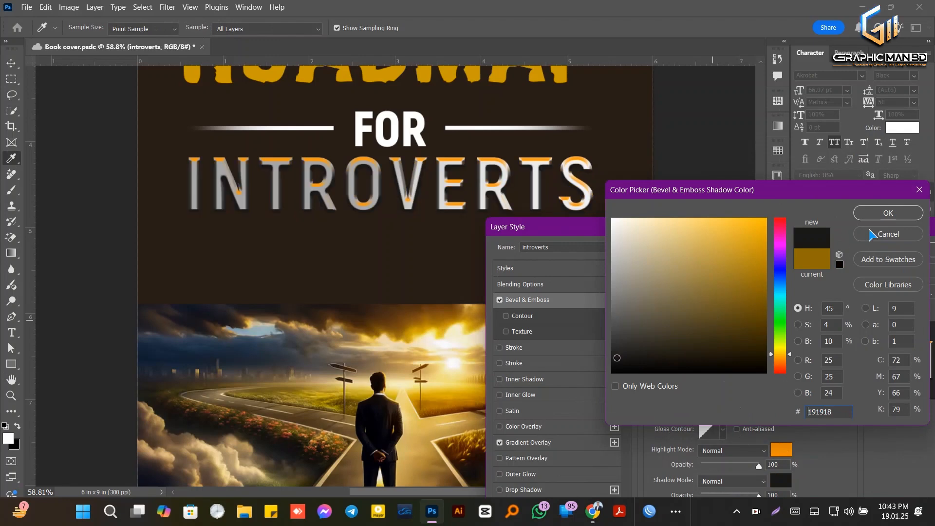
left_click(888, 213)
Set the bevel's highlight color to white (ffffff) and its size to 3 px
left_click(780, 449)
left_click(599, 205)
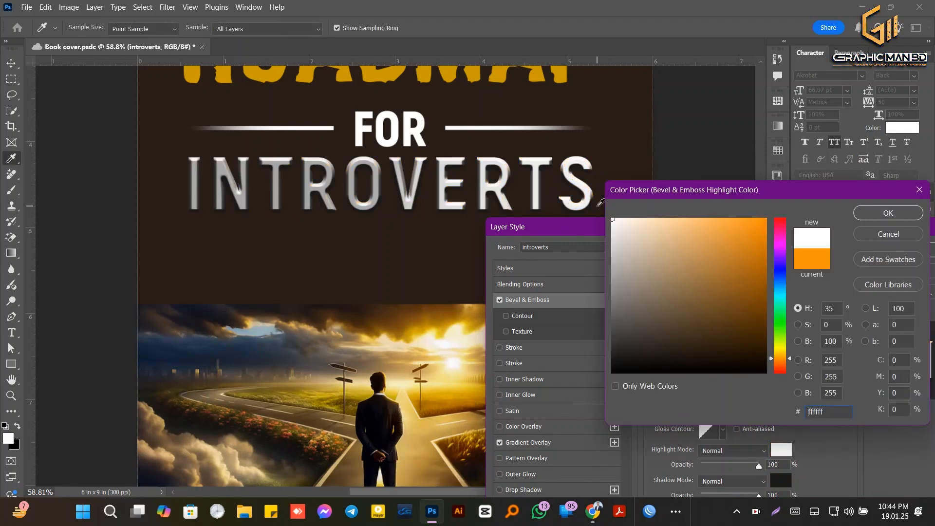
key("Return")
scroll(780, 341, "down", 8)
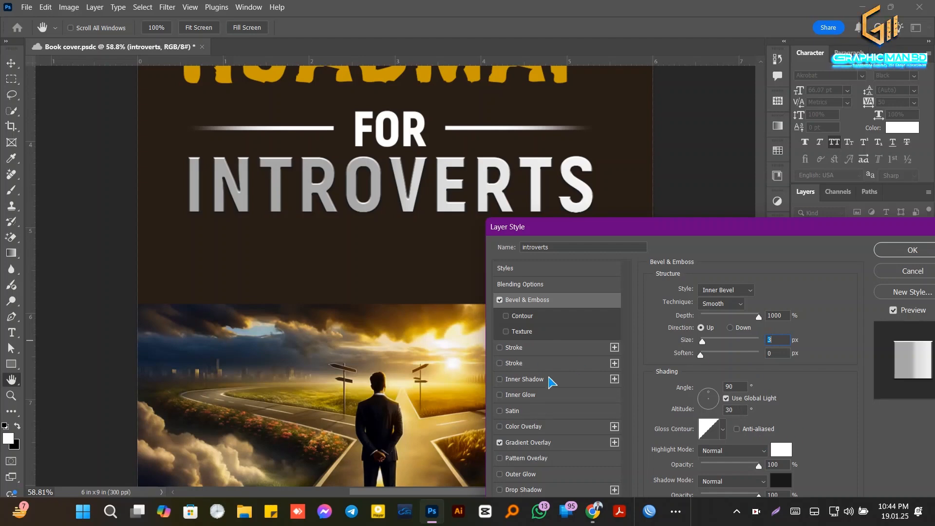
Recolor the overlay gradient's first stop, at location 0, to light gray c8c8c8
left_click(529, 442)
left_click(703, 327)
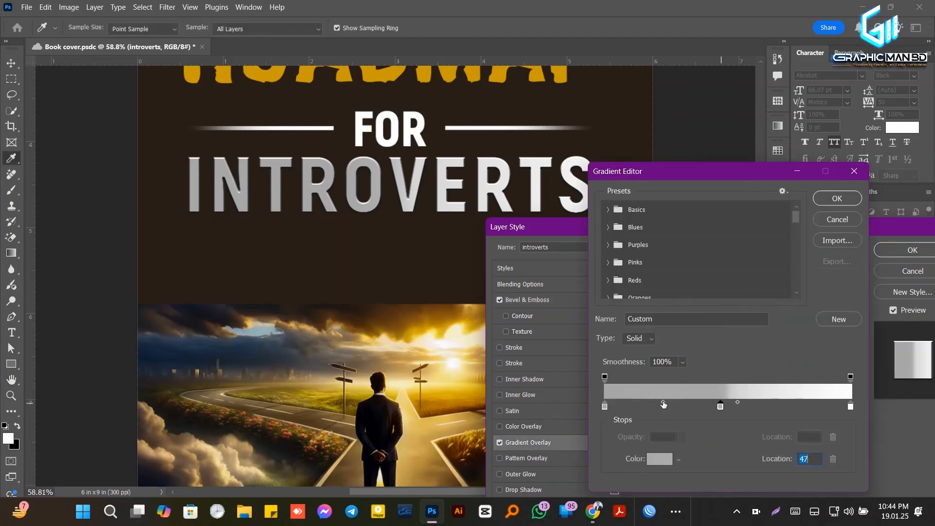
left_click(656, 461)
left_click_drag(614, 279, 612, 250)
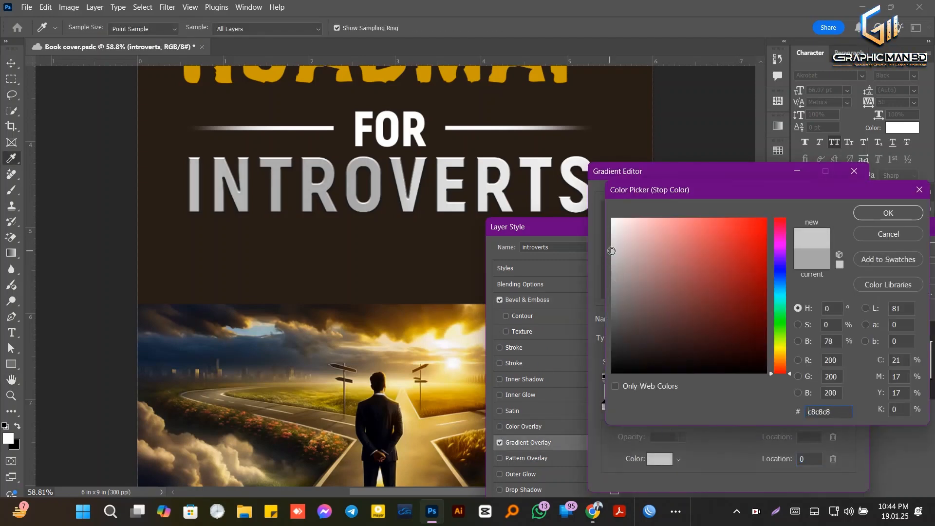
left_click(888, 212)
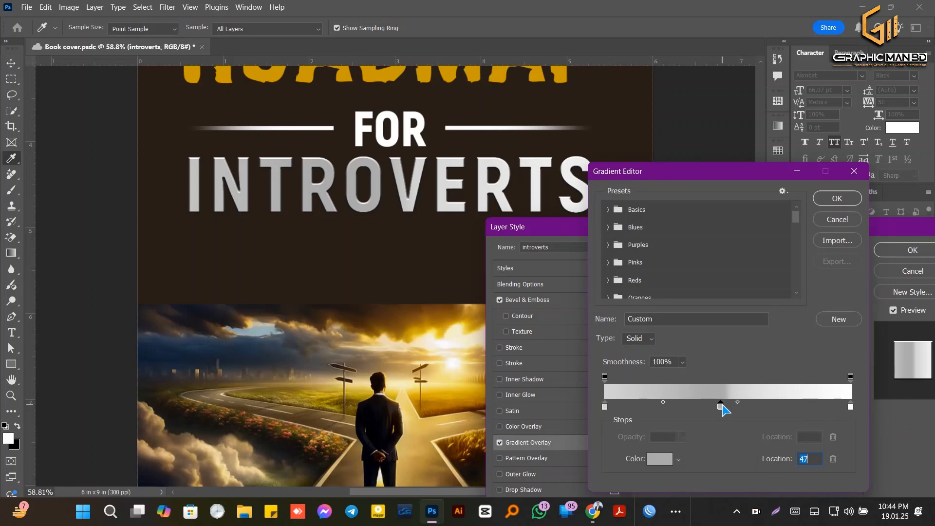
Recolor the gradient stop at location 47 to dcdada and accept the edited gradient
left_click(658, 461)
left_click(613, 242)
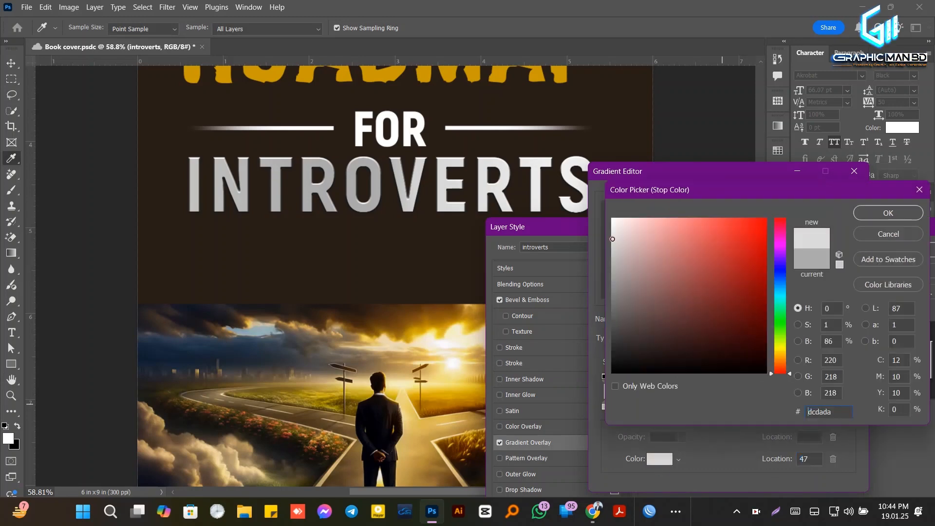
left_click(887, 213)
left_click(831, 195)
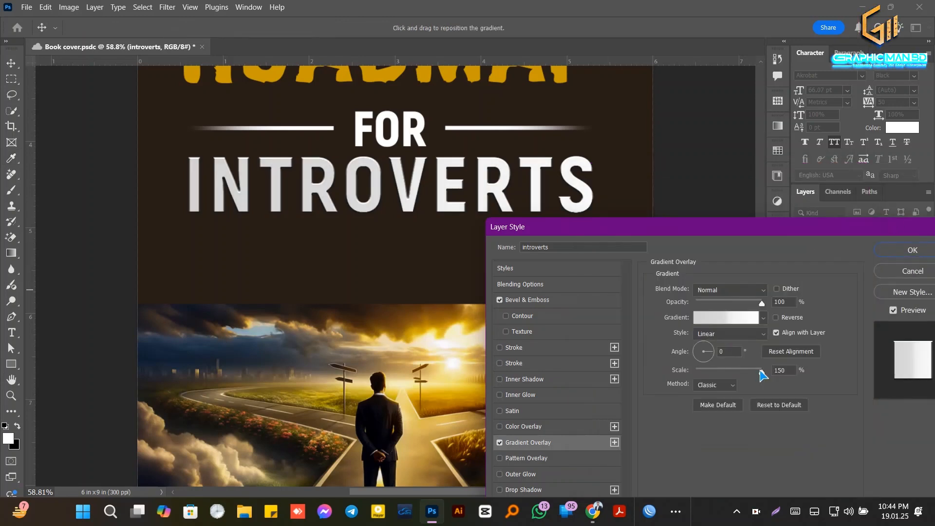
Try a gradient overlay angle of -91° and an Inner Glow on the "introverts" text
left_click(704, 360)
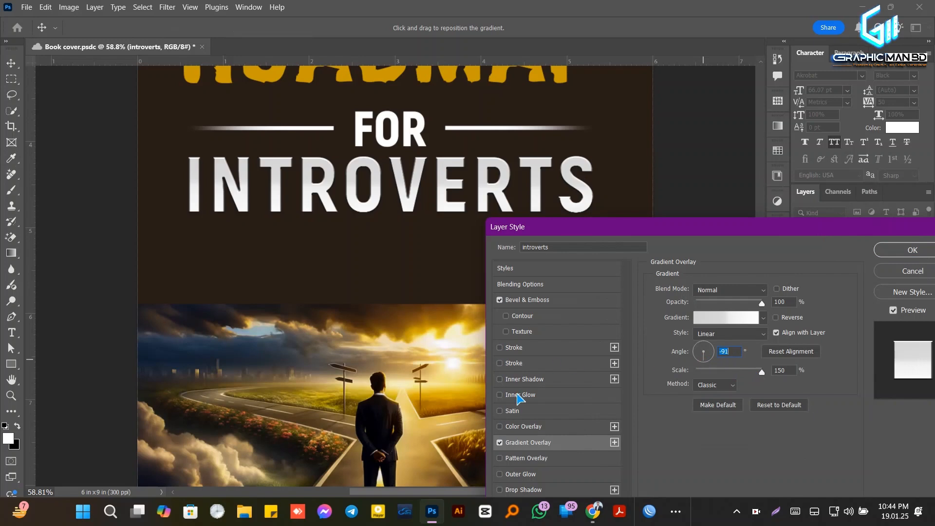
left_click(519, 395)
left_click(500, 396)
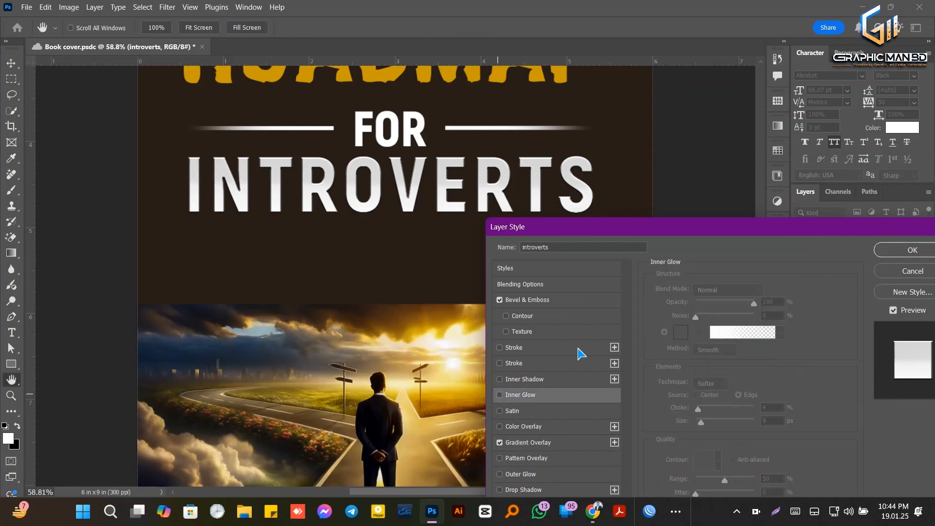
Restore the gradient overlay to an angle of 0° and a scale of 150%
left_click(537, 444)
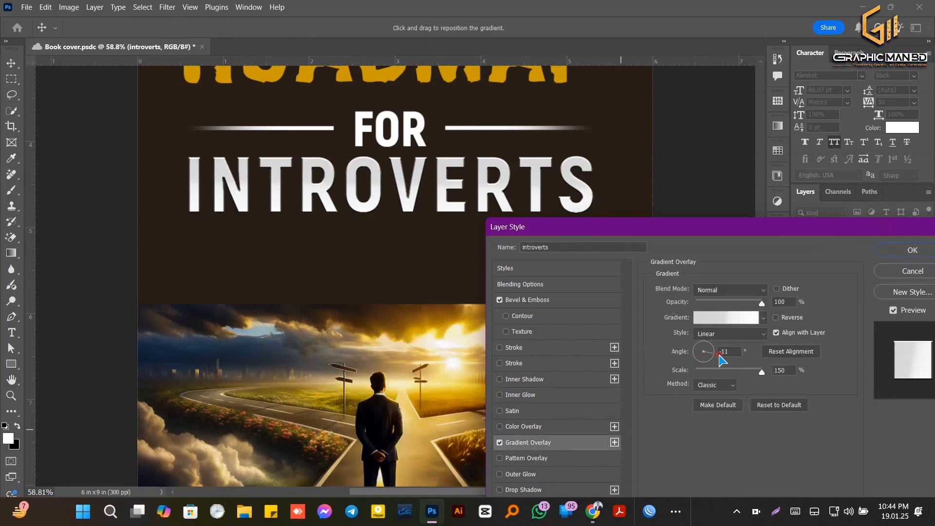
double_click(722, 351)
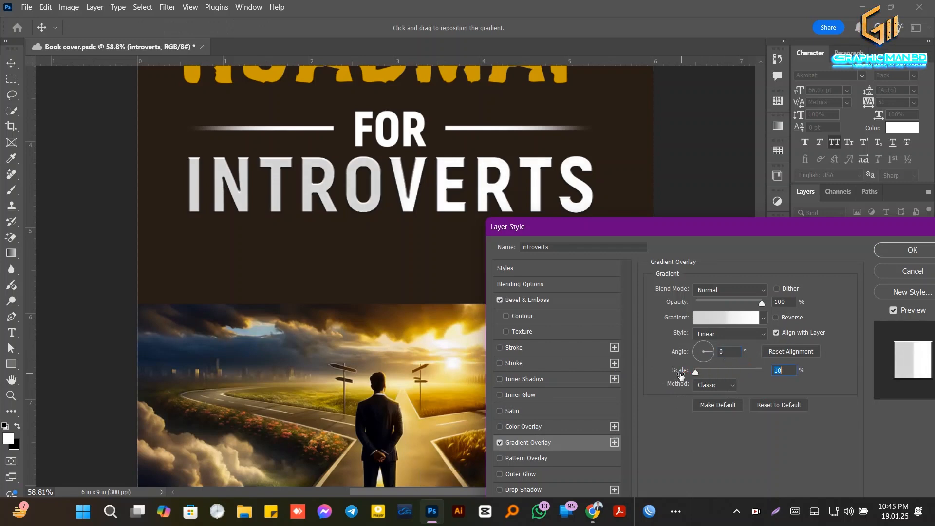
left_click_drag(777, 363, 774, 367)
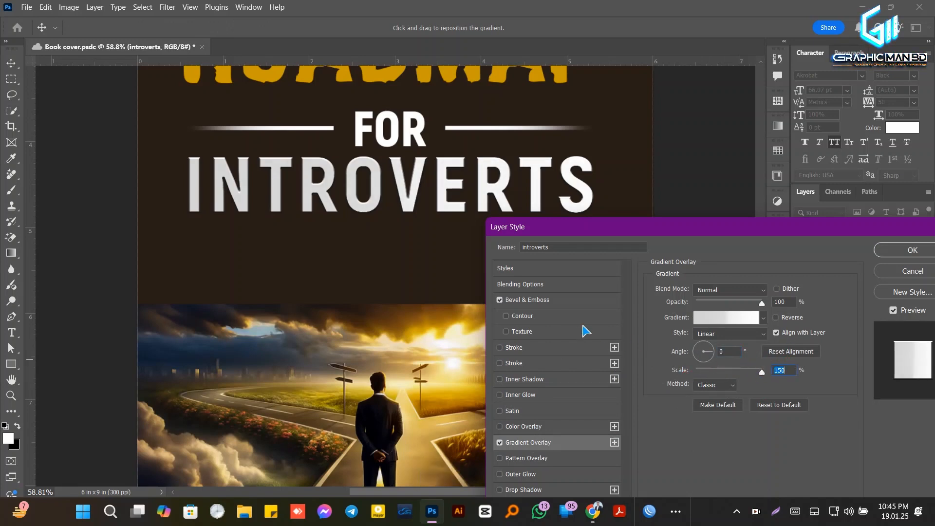
Increase the Bevel & Emboss size on the "introverts" text to 5 px
left_click(585, 300)
left_click_drag(613, 225, 634, 216)
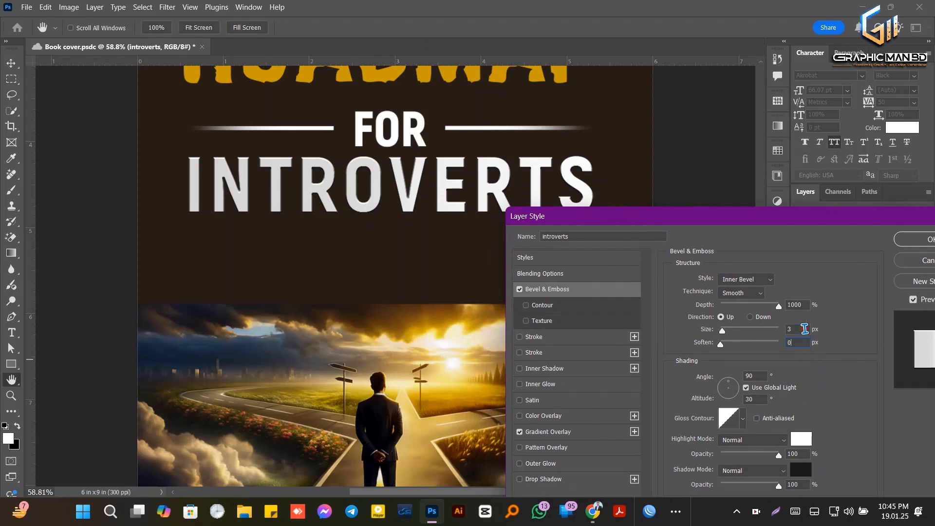
scroll(804, 329, "up", 2)
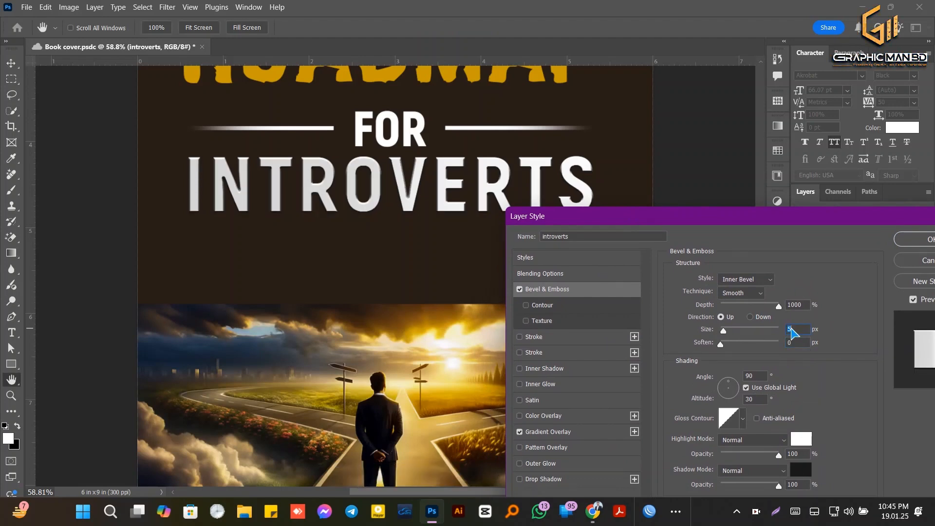
Set the Bevel & Emboss size on the "introverts" text to 1 px and accept the layer style
left_click_drag(697, 223, 673, 167)
left_click(600, 221)
left_click(600, 221)
scroll(779, 273, "down", 4)
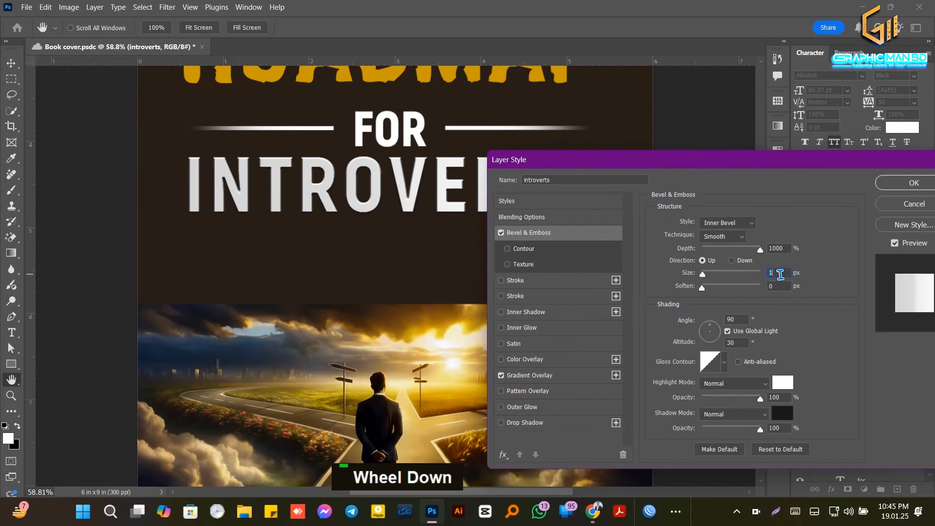
left_click_drag(773, 165, 532, 169)
double_click(682, 184)
scroll(685, 190, "up", 2)
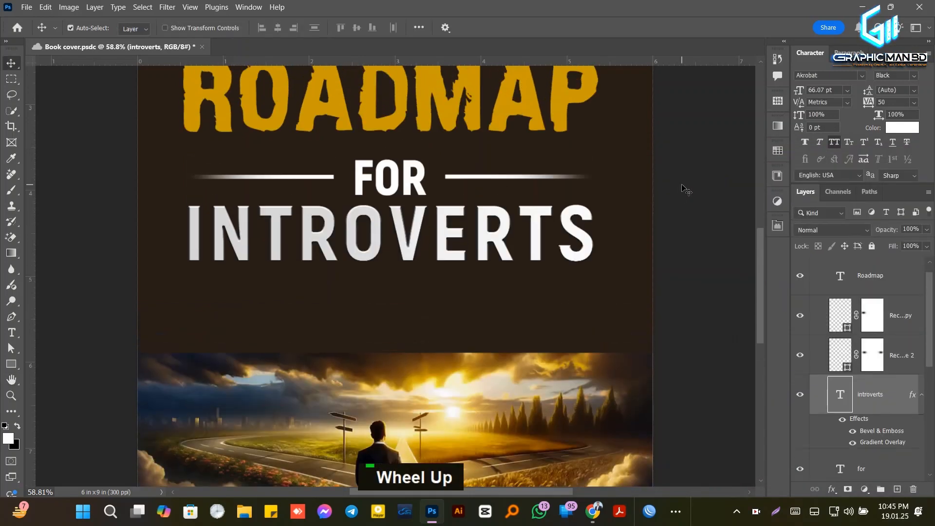
scroll(686, 190, "down", 2)
scroll(686, 190, "up", 1)
Scale the "Business Launch" line up to about 103.7% so its right edge lines up with "12 Week"
left_click(460, 168)
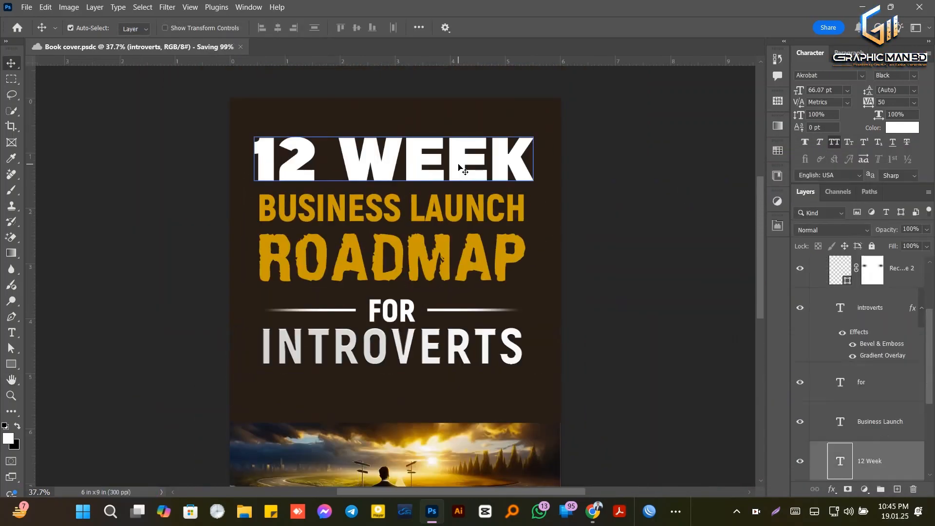
left_click(516, 209)
key("ctrl+t")
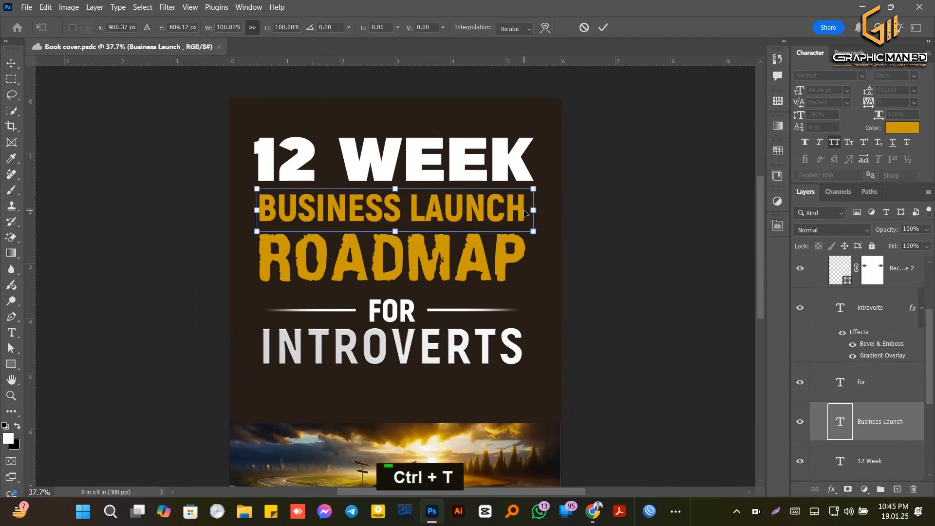
left_click_drag(534, 210, 543, 211)
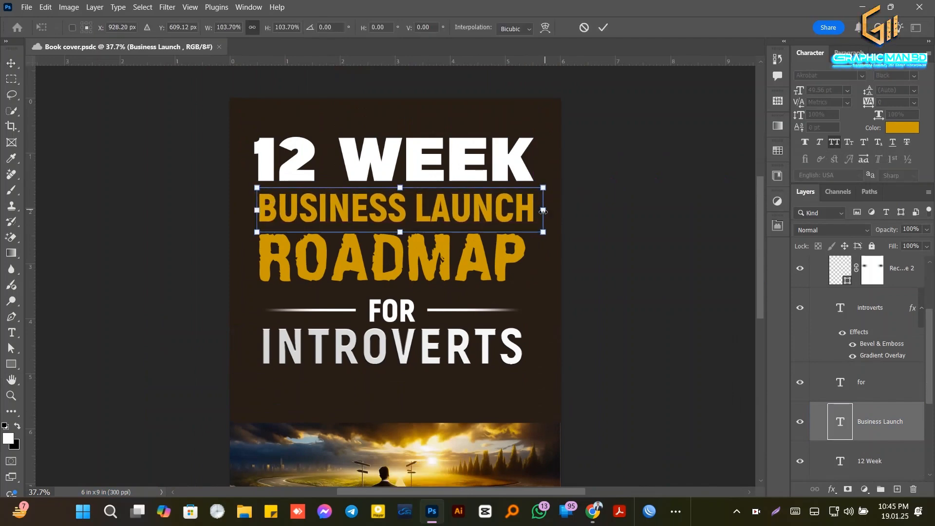
left_click(598, 30)
Enlarge the "Roadmap" text to about 102% so its right edge matches the lines above
left_click(505, 269)
key("ctrl+t")
left_click_drag(529, 262, 536, 263)
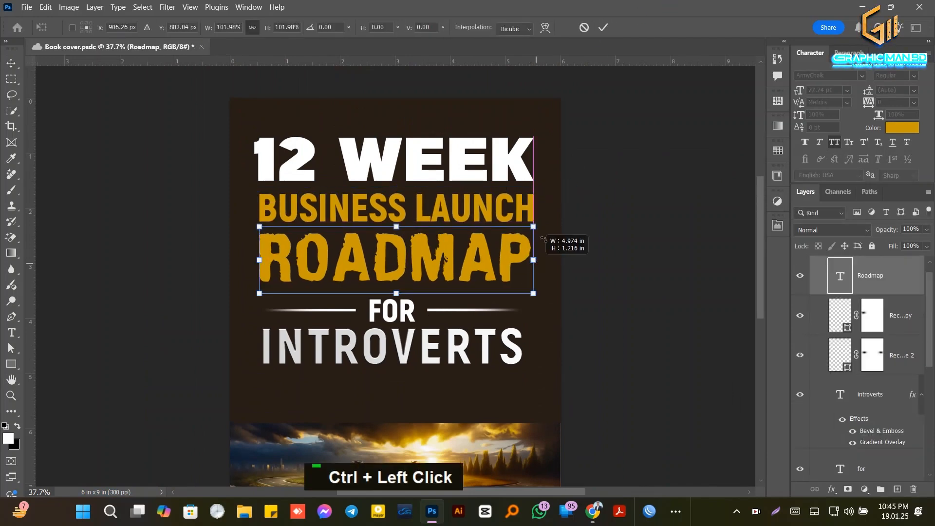
key("Return")
Group all the title text and divider line layers together inside the Text group
scroll(877, 370, "down", 4)
left_click(889, 383, "ctrl+shift")
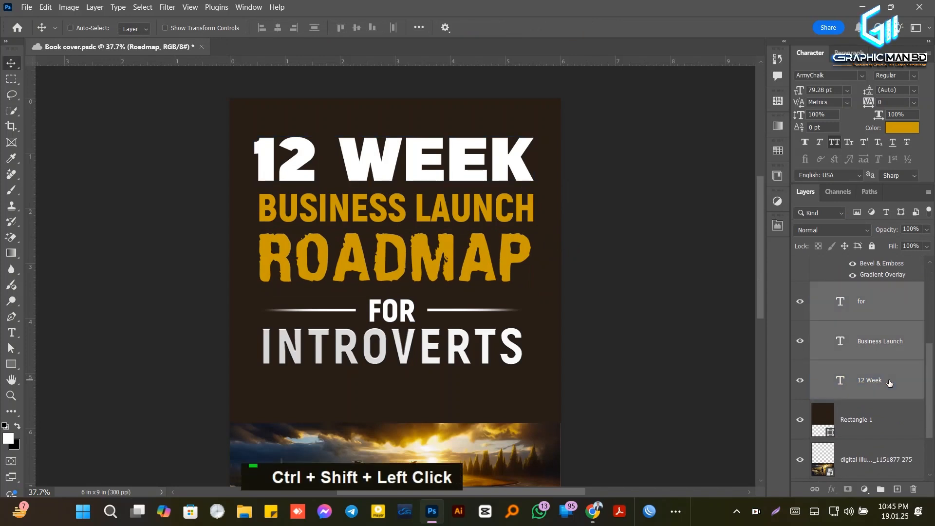
scroll(877, 370, "up", 5)
key("ctrl+g")
left_click_drag(862, 278, 859, 266)
Group the dark rectangle, both crossroads image layers and the background, and name the group BG
left_click(863, 312)
left_click(883, 421, "ctrl+shift")
key("ctrl+g")
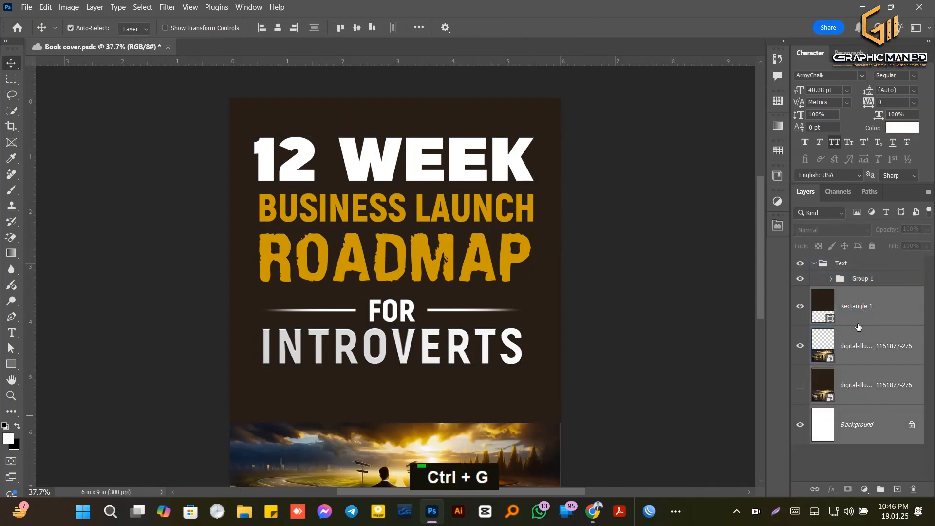
key("ctrl+g")
double_click(840, 294)
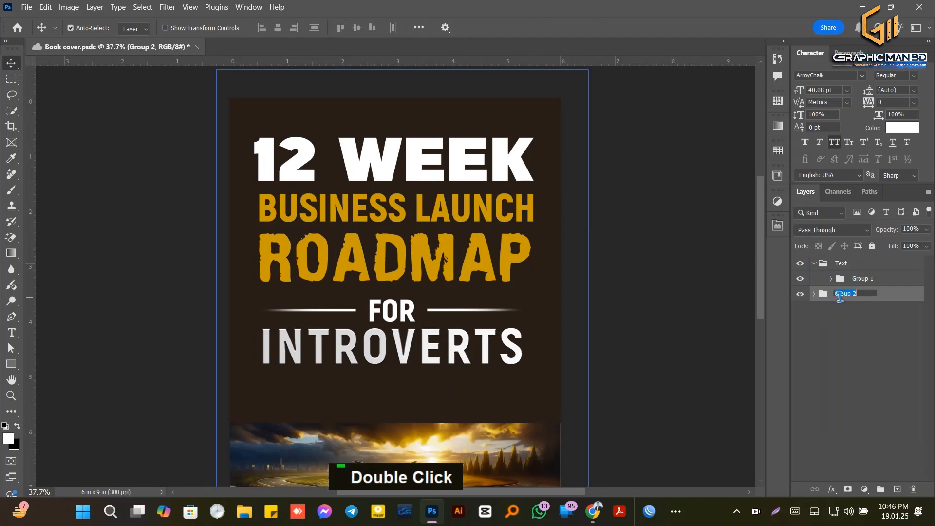
type("BG")
key("Return")
Center the whole Text group horizontally on the cover and clear the selection
left_click(862, 278)
left_click(831, 278)
left_click(892, 307)
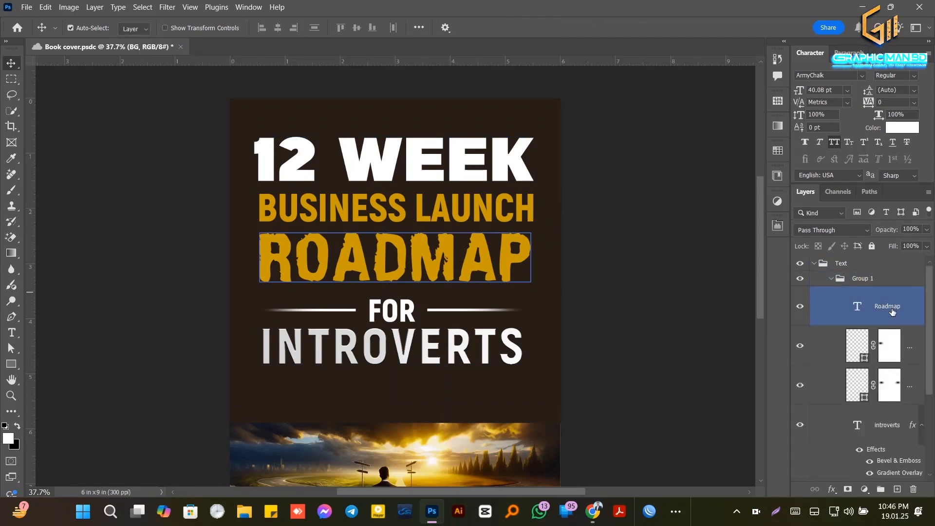
left_click(845, 263)
key("ctrl+a")
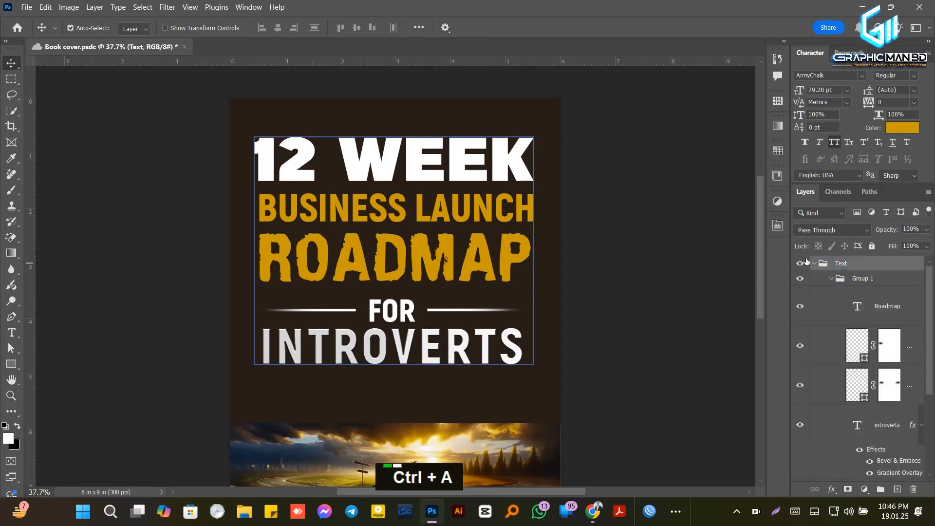
left_click(280, 28)
key("ctrl+d")
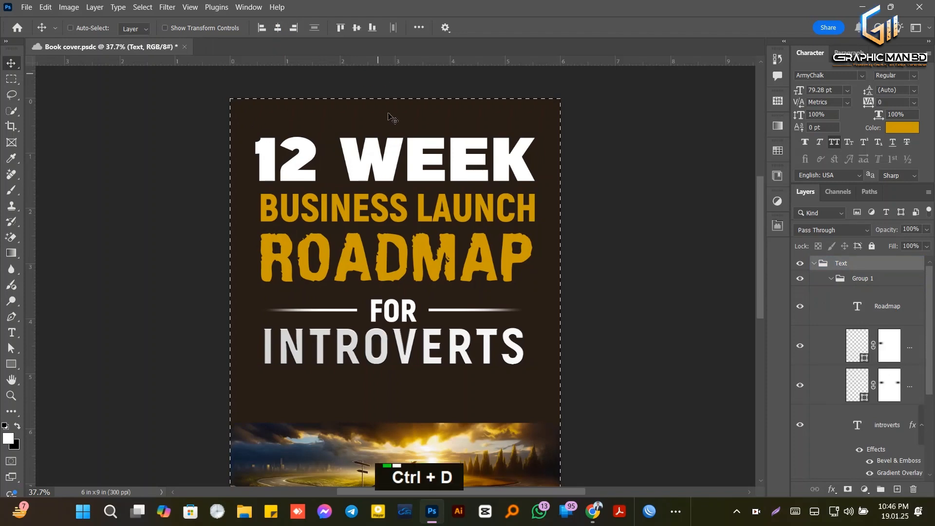
scroll(565, 250, "down", 1)
left_click(509, 229)
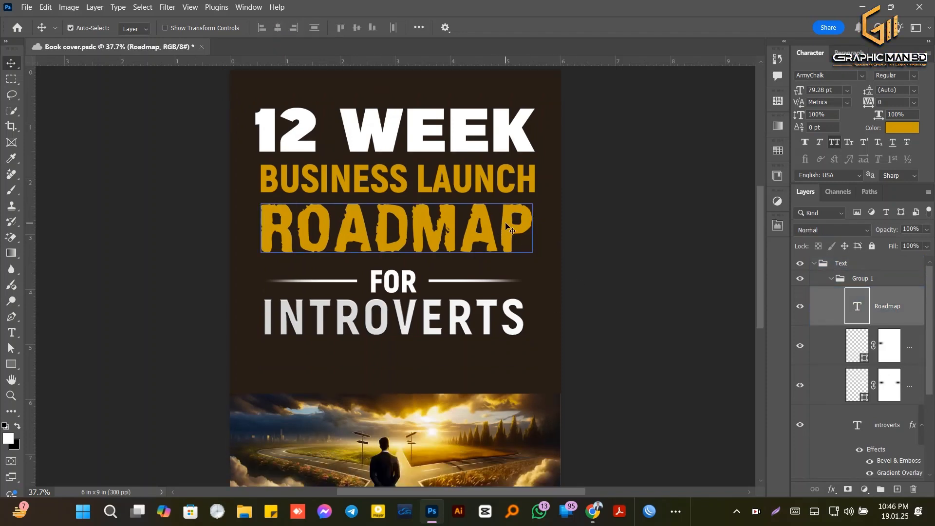
scroll(509, 229, "right", 1)
scroll(507, 229, "down", 1)
scroll(507, 230, "down", 1, "alt")
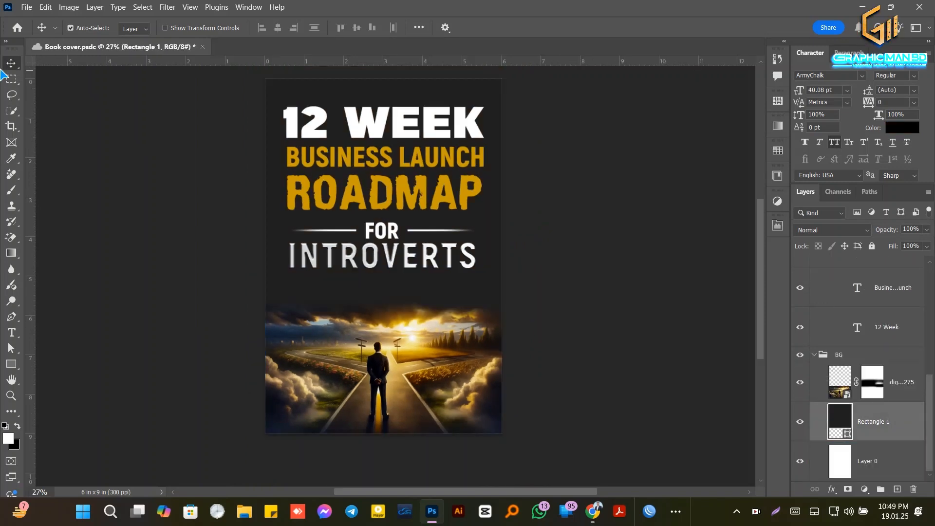
Draw a black rectangle about 6.29 x 1.04 in across the cover's bottom edge
left_click(111, 163)
scroll(387, 222, "down", 2)
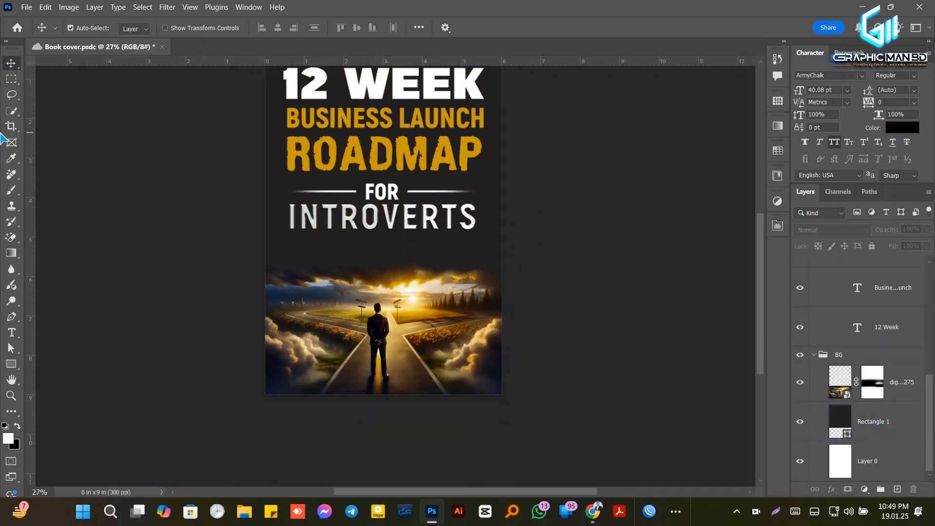
left_click(11, 365)
mouse_move(263, 387)
left_mouse_down()
mouse_move(509, 426)
mouse_move(507, 408)
left_mouse_up()
key("space")
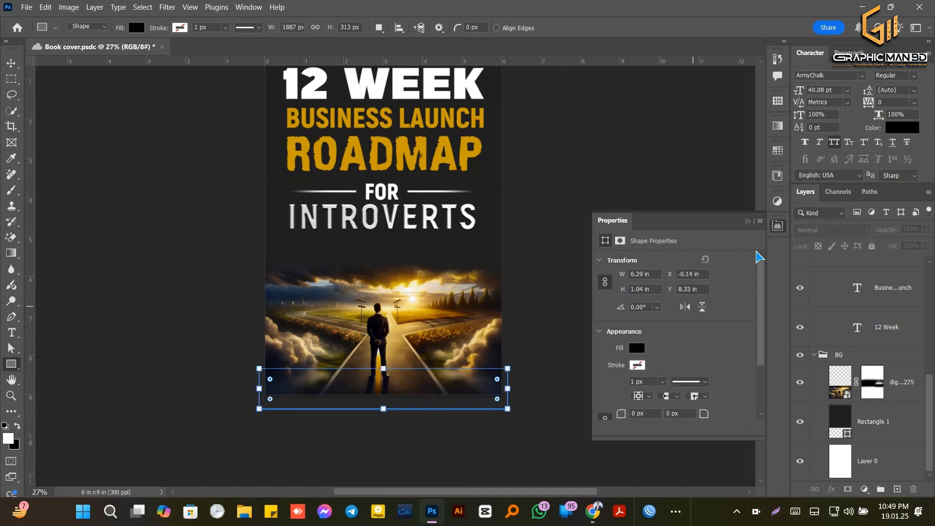
left_click(778, 226)
Add a Gradient Overlay to the bottom rectangle, using a pale gold preset with darker gold ends
double_click(916, 275)
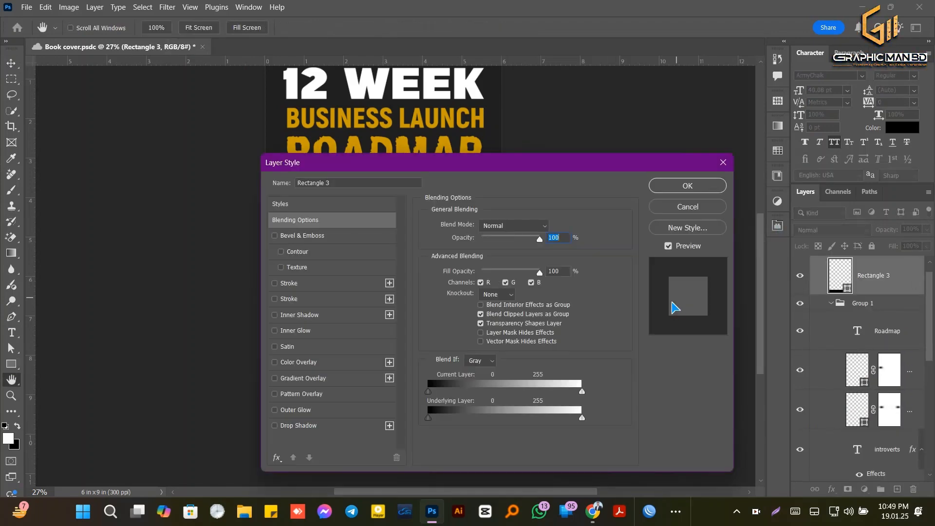
left_click_drag(370, 161, 557, 166)
left_click(539, 373)
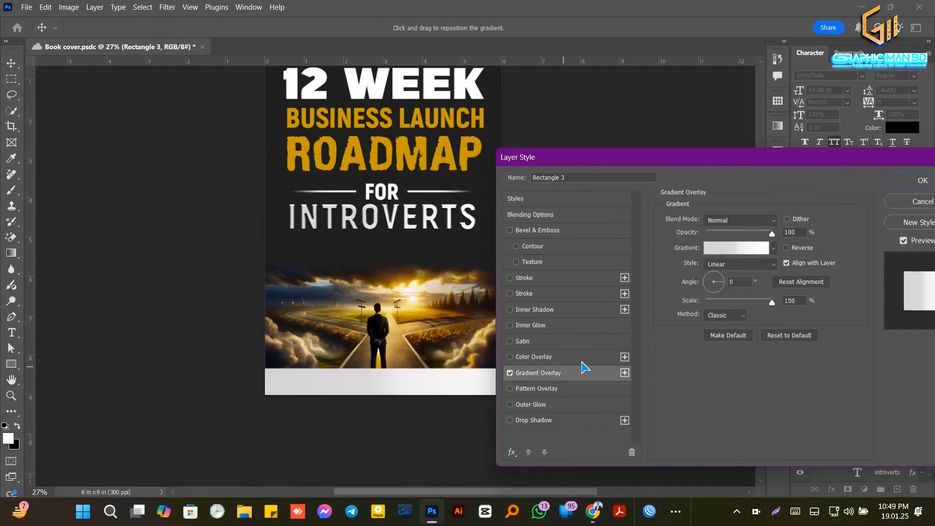
left_click(752, 254)
scroll(682, 267, "down", 5)
left_click(740, 246)
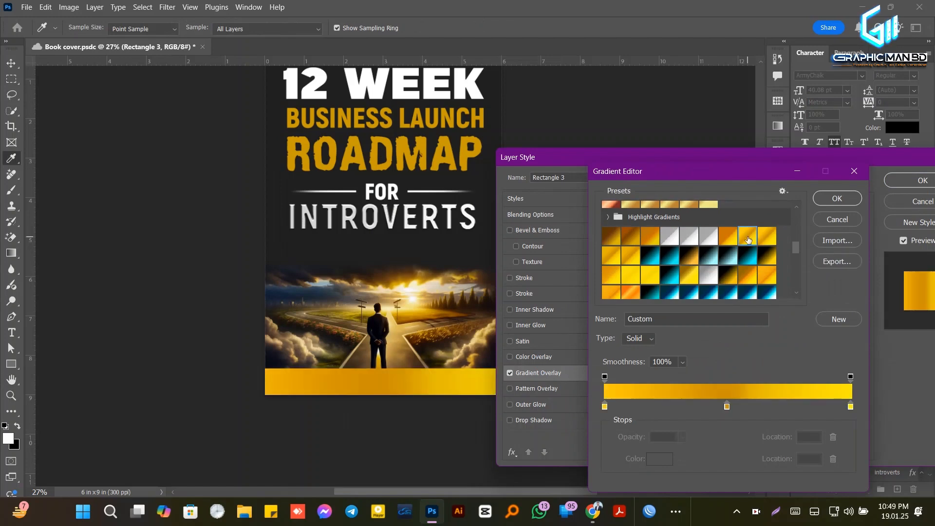
scroll(711, 241, "up", 2)
left_click(692, 233)
left_click(838, 198)
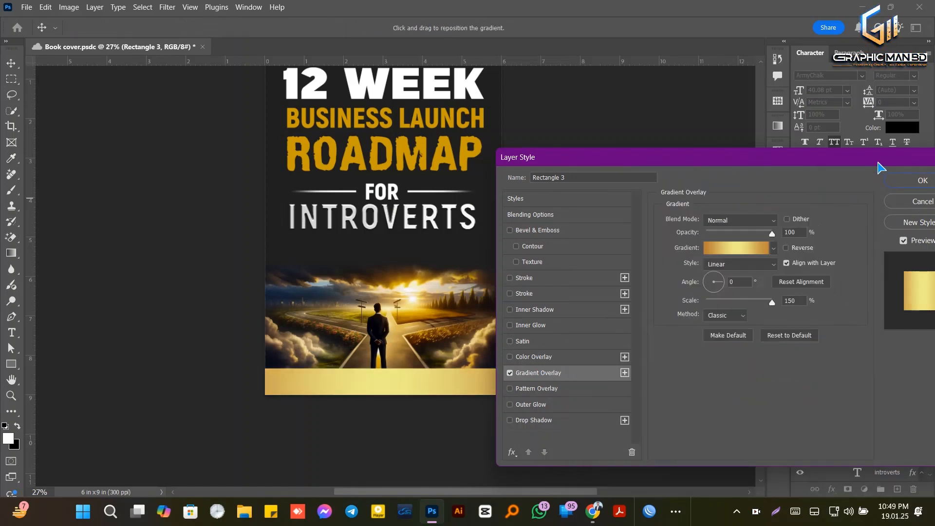
left_click_drag(878, 162, 842, 257)
left_click(882, 279)
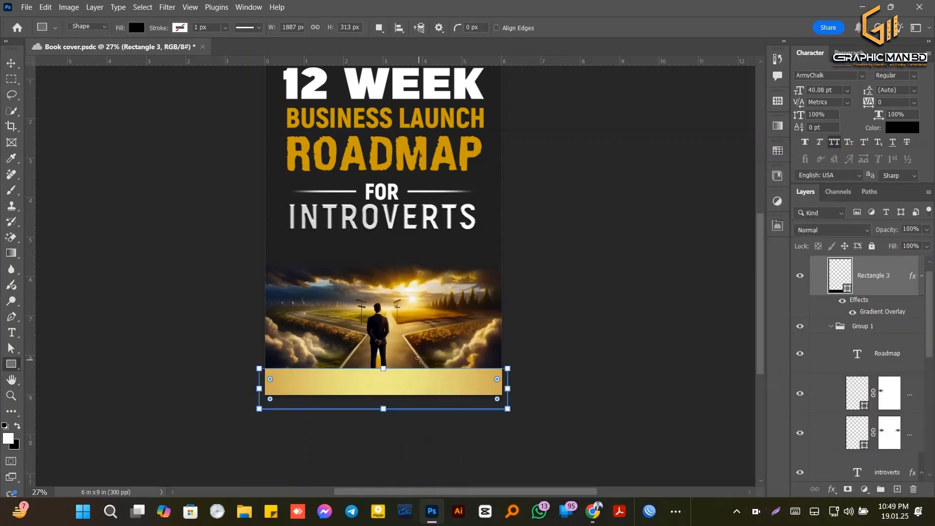
Reduce the gold bar's height to about 217 px, keeping its full width
key("ctrl+t")
key("shift")
left_click_drag(385, 372, 385, 376)
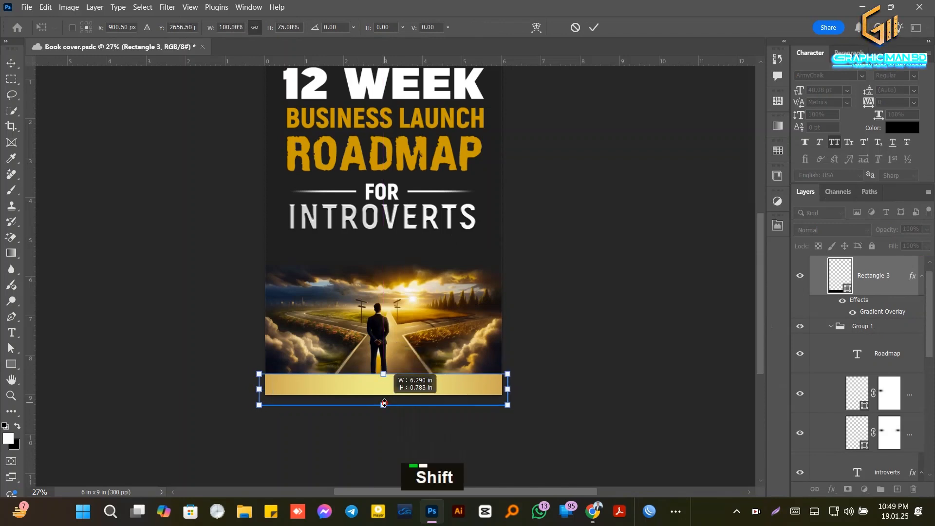
left_click(589, 32)
scroll(411, 243, "up", 2)
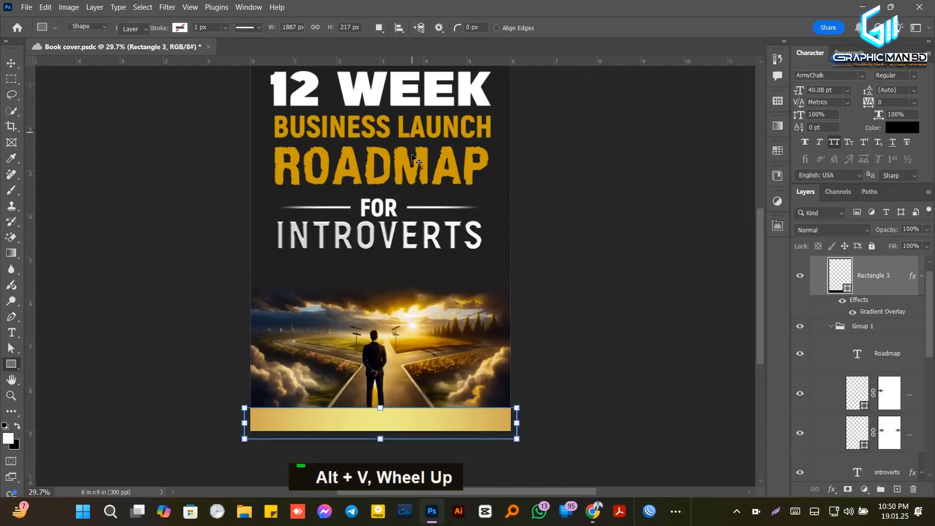
Copy the gold bar's Gradient Overlay effect onto the "Roadmap" text layer and save the document
scroll(900, 312, "down", 1)
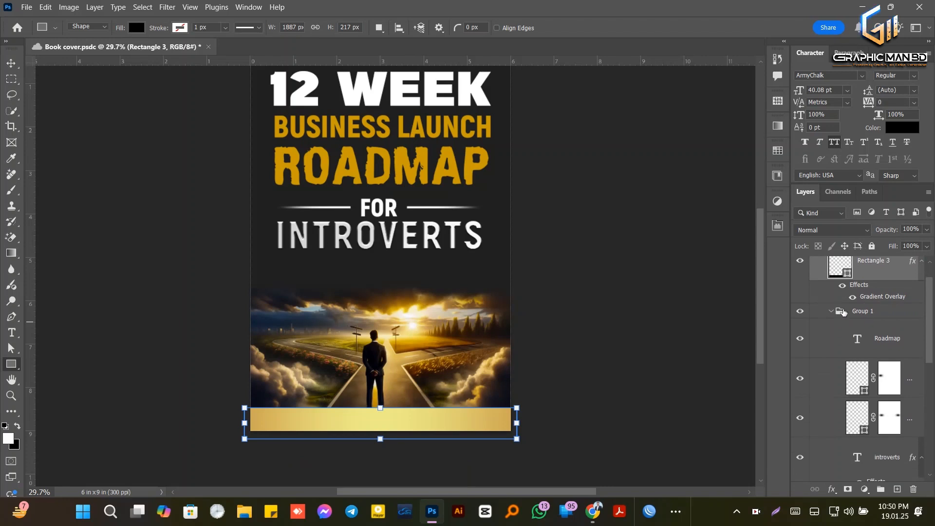
left_click_drag(913, 261, 895, 347)
scroll(901, 360, "down", 3)
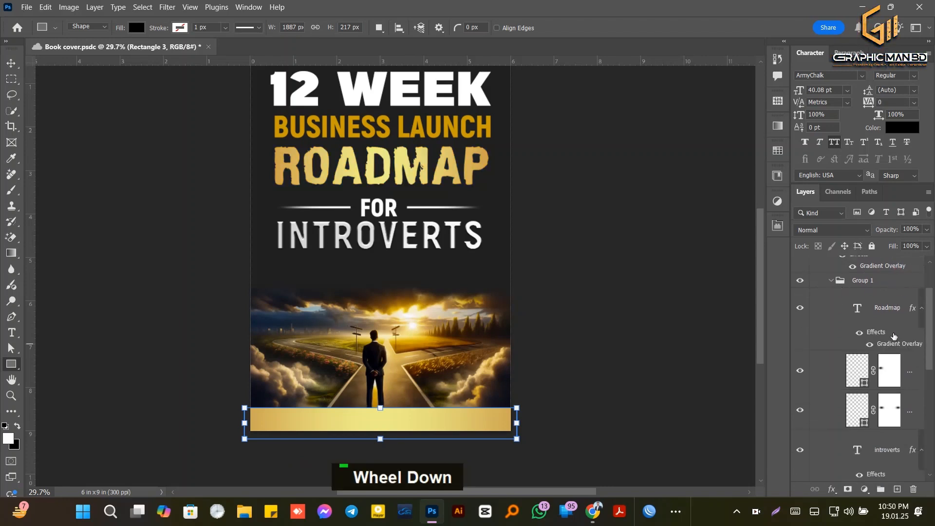
left_click(922, 403)
scroll(922, 410, "down", 2)
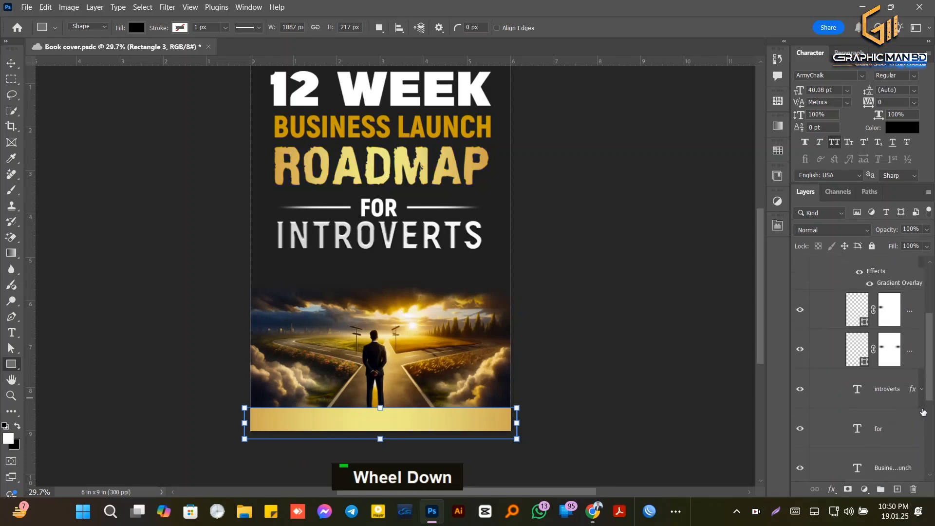
key("ctrl+s")
Copy the "Roadmap" layer style and paste it onto the "Business Launch" text layer
scroll(537, 317, "right", 5)
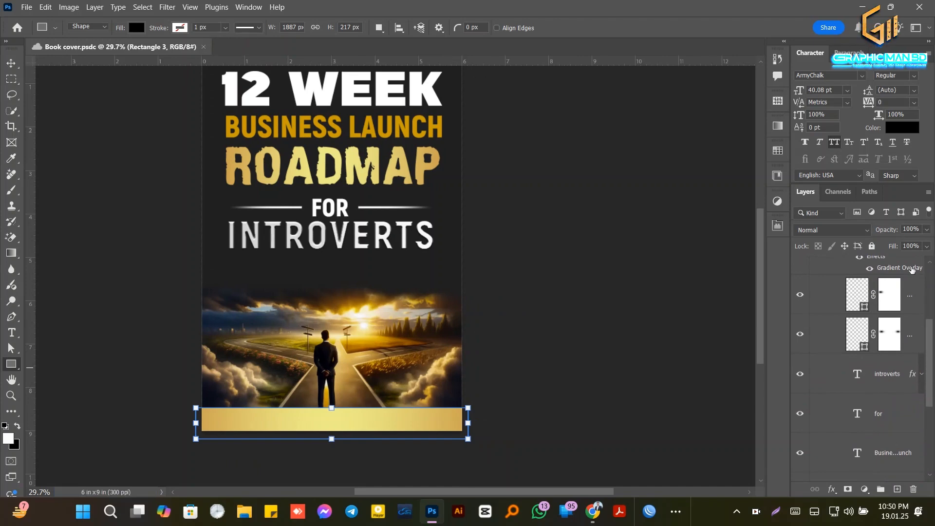
scroll(913, 271, "up", 3)
left_click(913, 286)
scroll(895, 321, "down", 4)
scroll(895, 311, "up", 3)
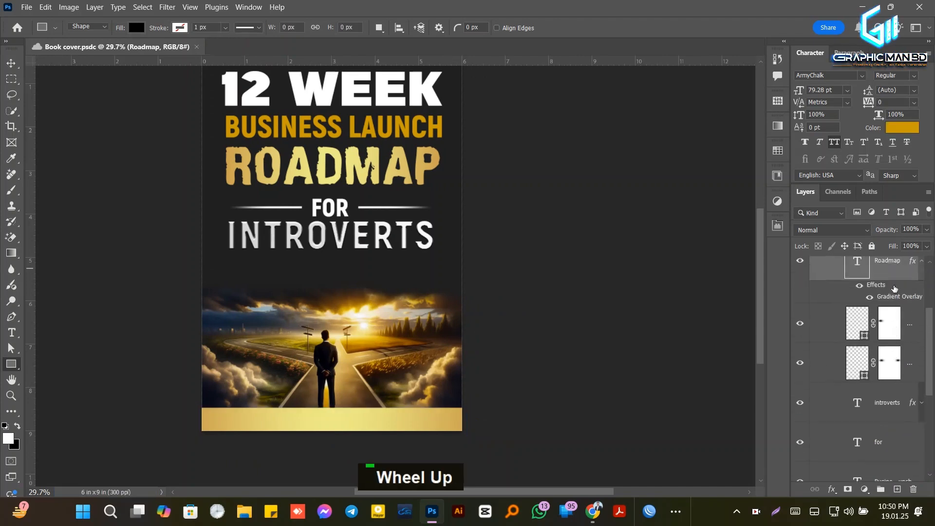
right_click(895, 278)
mouse_move(804, 341)
left_click(726, 348)
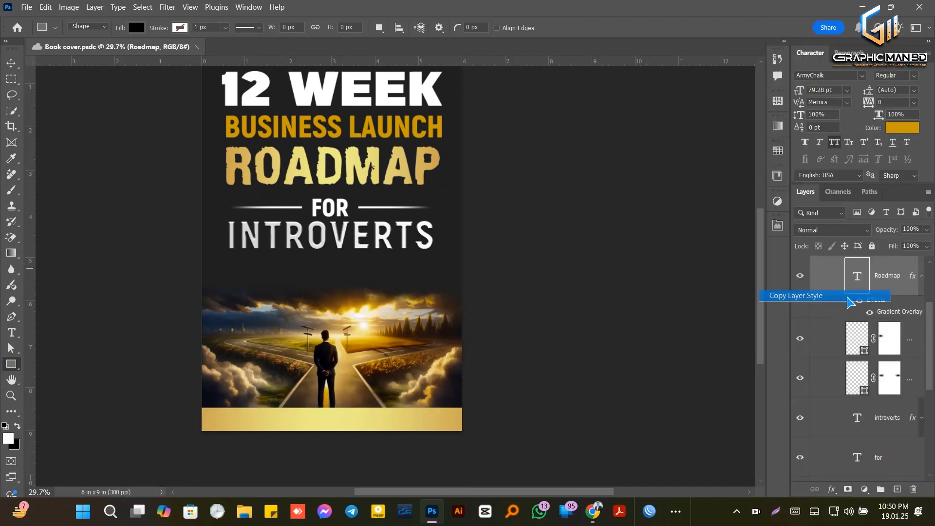
scroll(880, 345, "down", 3)
right_click(881, 345)
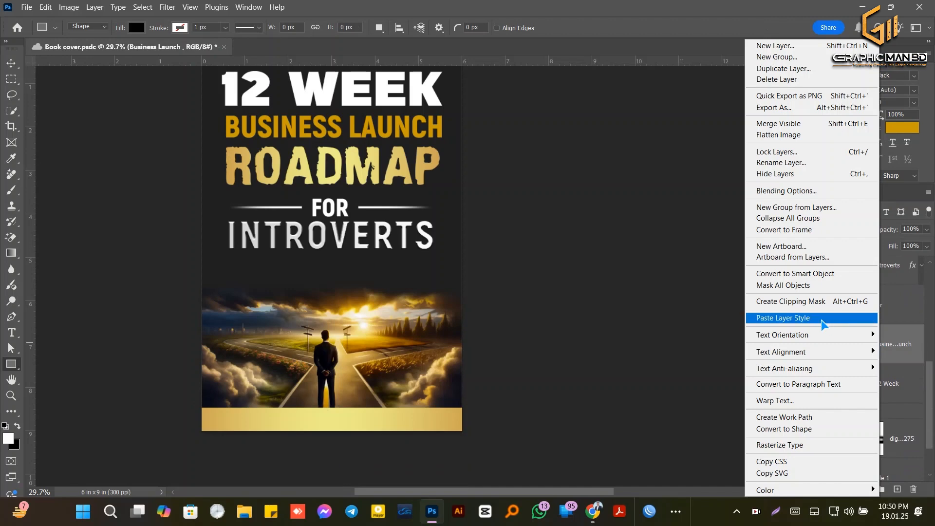
left_click(784, 375)
Duplicate the "Business Launch" text and place the copy on the gold bar at the cover's bottom
left_click(11, 64)
double_click(579, 156)
scroll(580, 156, "up", 2)
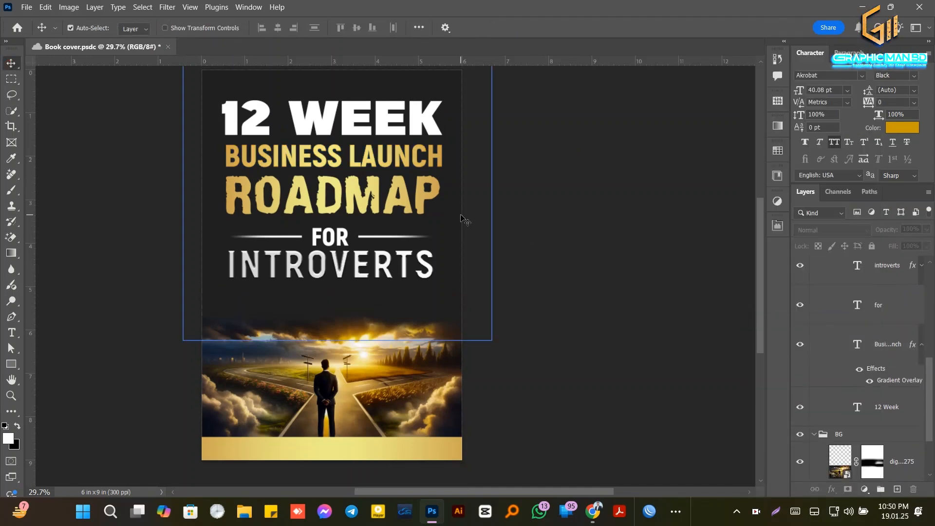
scroll(461, 216, "down", 1)
left_click(332, 148)
left_click_drag(332, 147, 341, 436)
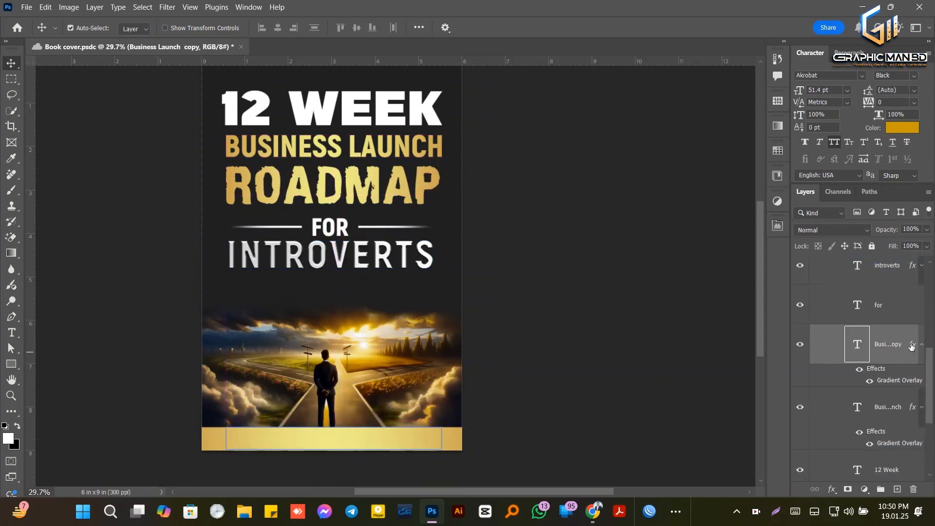
Move the gold bar's layer into the BG group, above the crossroads image, so the text copy sits over it
scroll(875, 357, "up", 4)
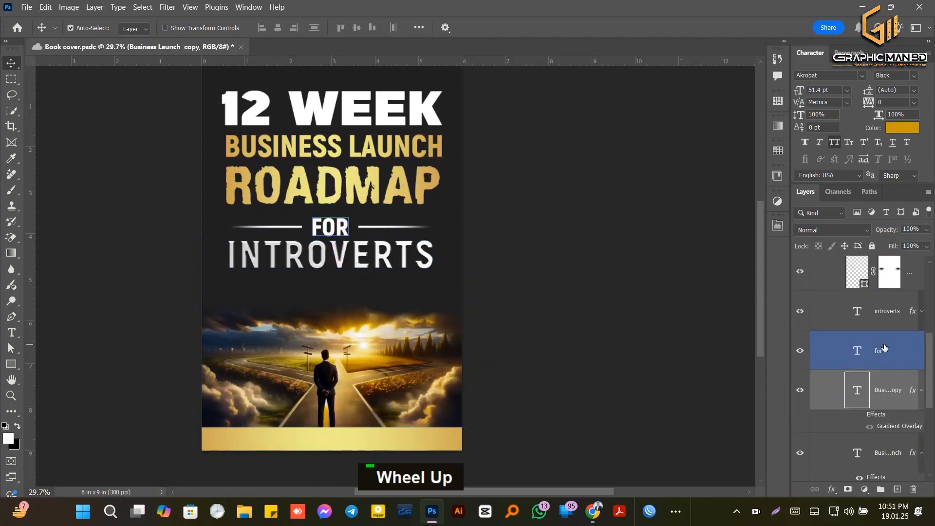
scroll(885, 369, "down", 1)
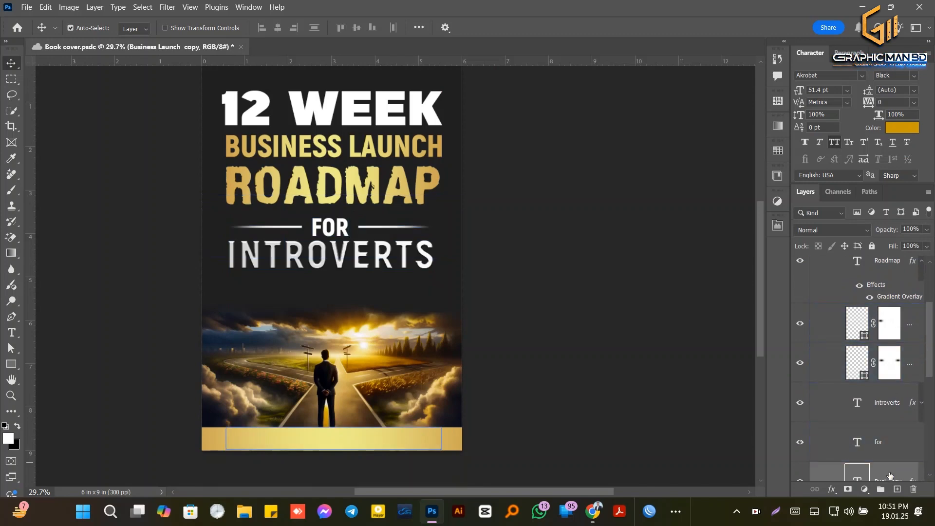
scroll(870, 350, "up", 4)
left_click(866, 289)
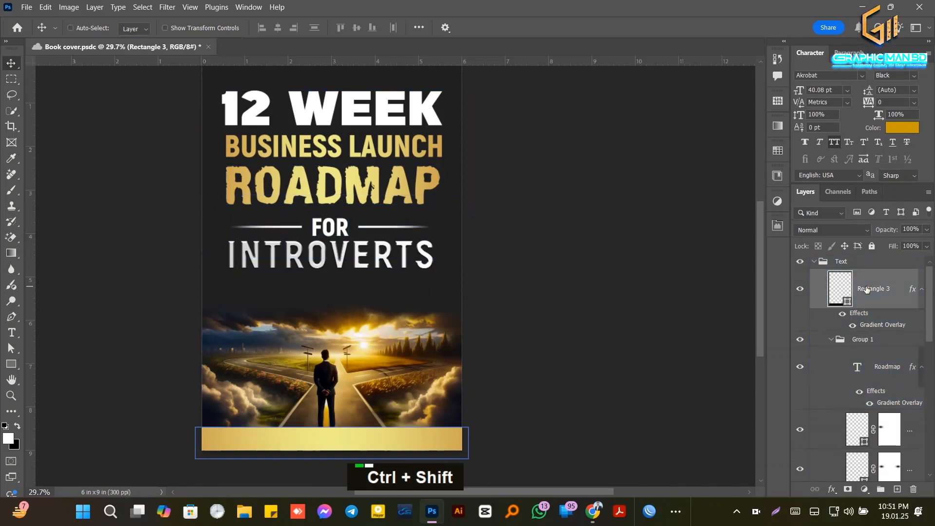
key("ctrl+shift+bracketleft")
key("ctrl+shift+bracketright")
key("ctrl+shift+bracketleft")
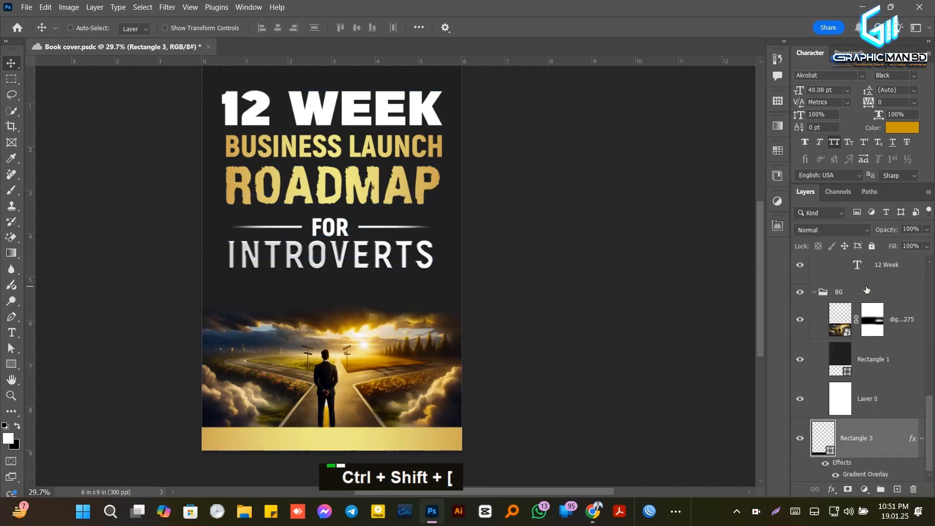
key("ctrl+bracketright")
key("ctrl+bracketright")
key("ctrl+bracketright")
key("ctrl+bracketright")
Set the colour of the "Business Launch" copy on the gold bar to dark grey 1f1f1f
left_click(431, 439)
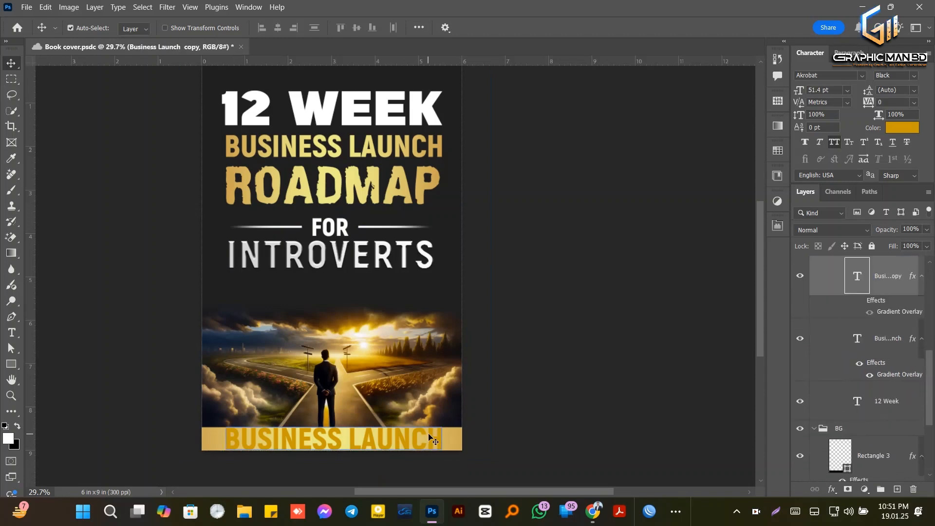
left_click(903, 129)
left_click_drag(633, 231, 600, 199)
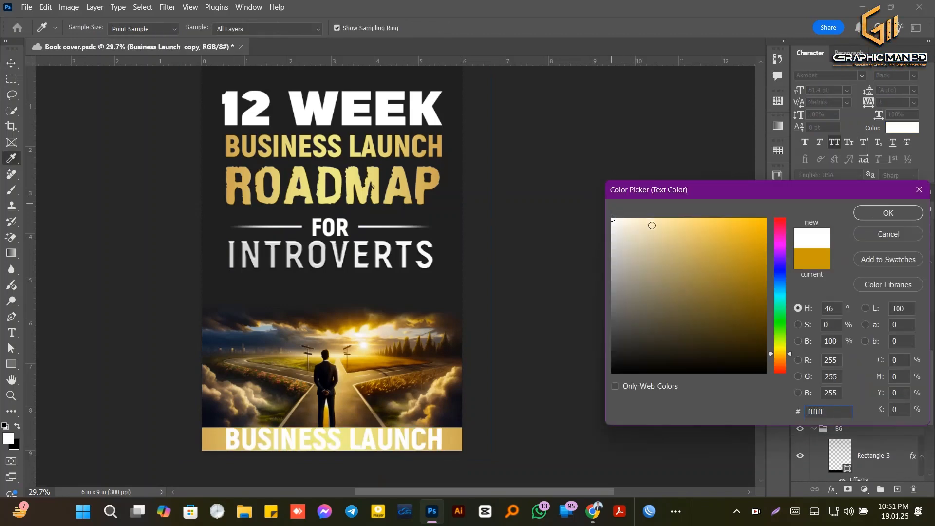
left_click_drag(603, 348, 604, 351)
type("1f1f1f")
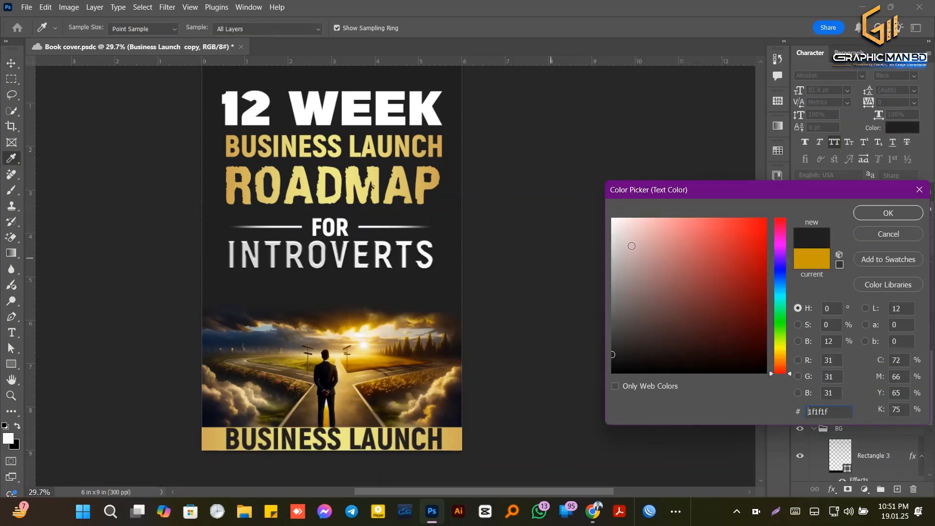
left_click(886, 213)
Scale the text copy down to about 43% and centre it on the gold bar
key("ctrl+t")
left_click_drag(429, 460, 338, 437)
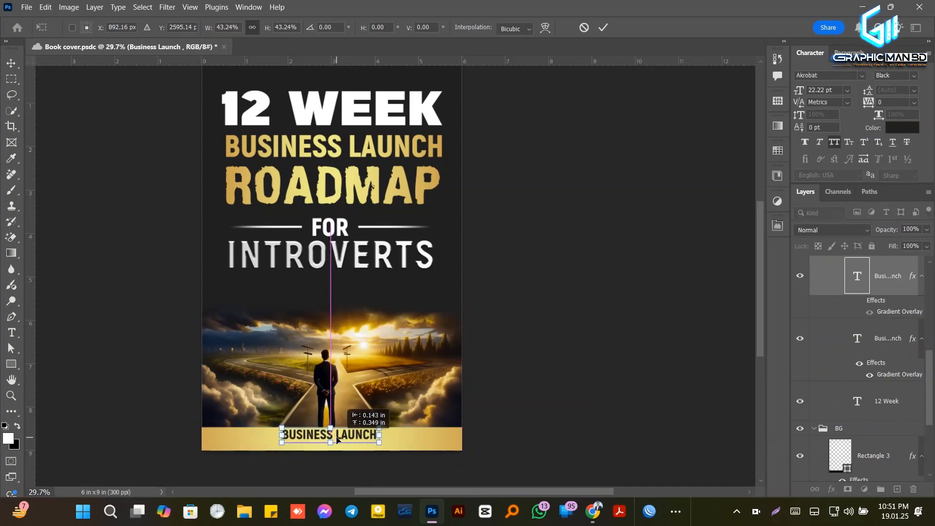
scroll(338, 437, "up", 1, "alt")
scroll(339, 440, "up", 4, "alt")
key("F8")
left_click_drag(357, 378, 357, 388)
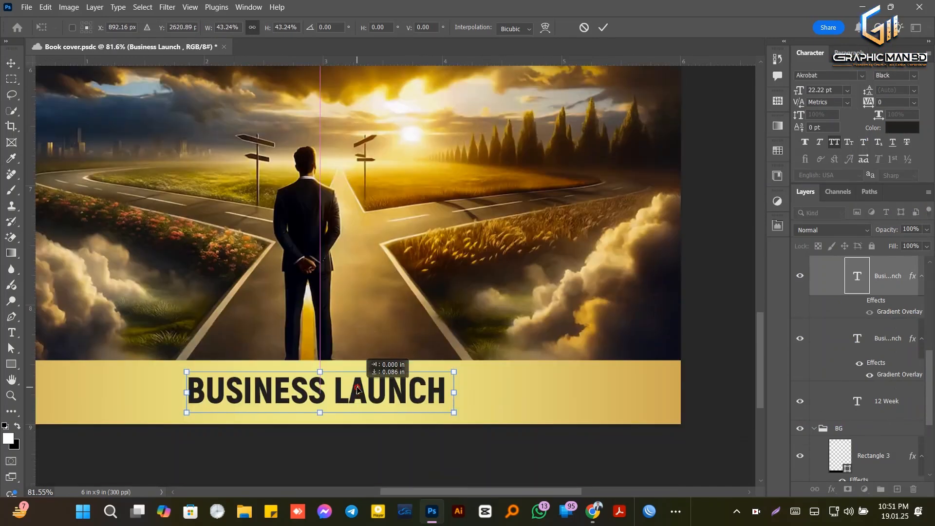
left_click(604, 30)
Replace the wording of the text on the gold bar with "author name"
double_click(309, 376)
type("au")
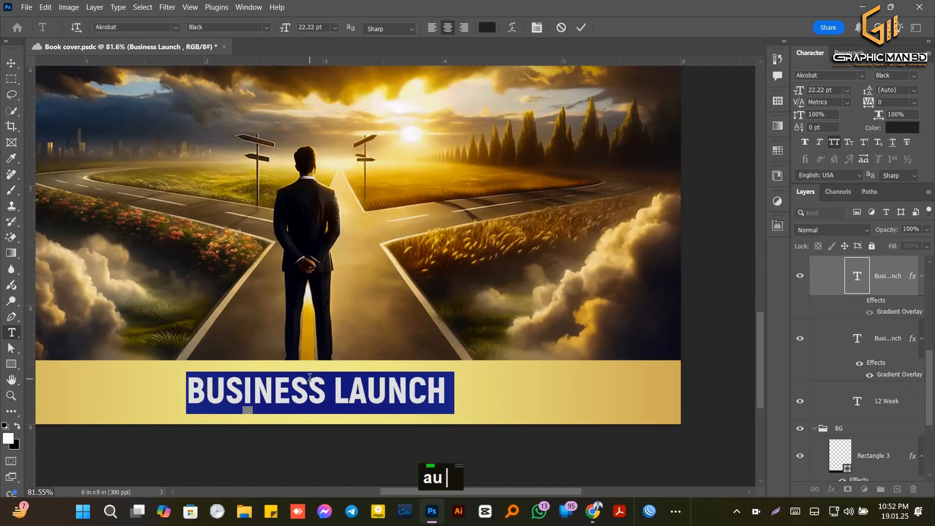
type("thor name")
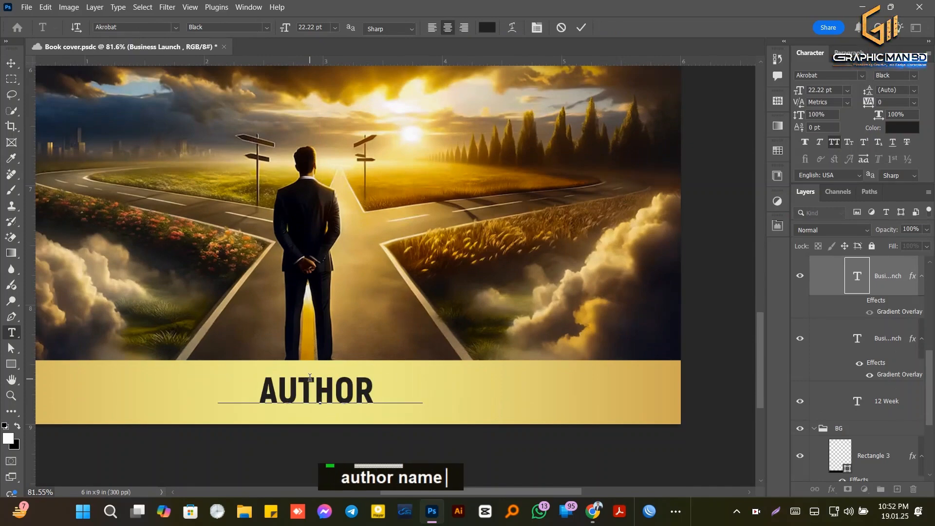
key("ctrl+Return")
type("v")
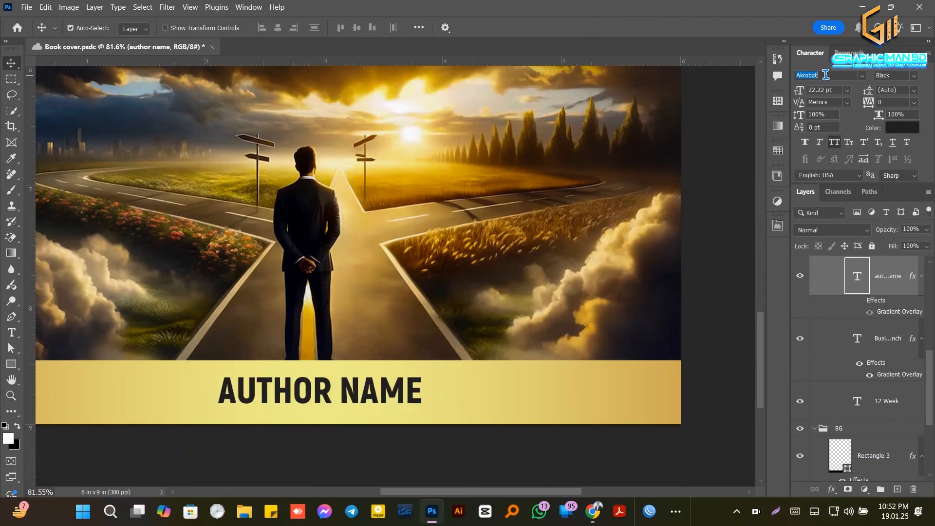
Set the "Author Name" text in Unna Medium with a tracking of 100
type("unna")
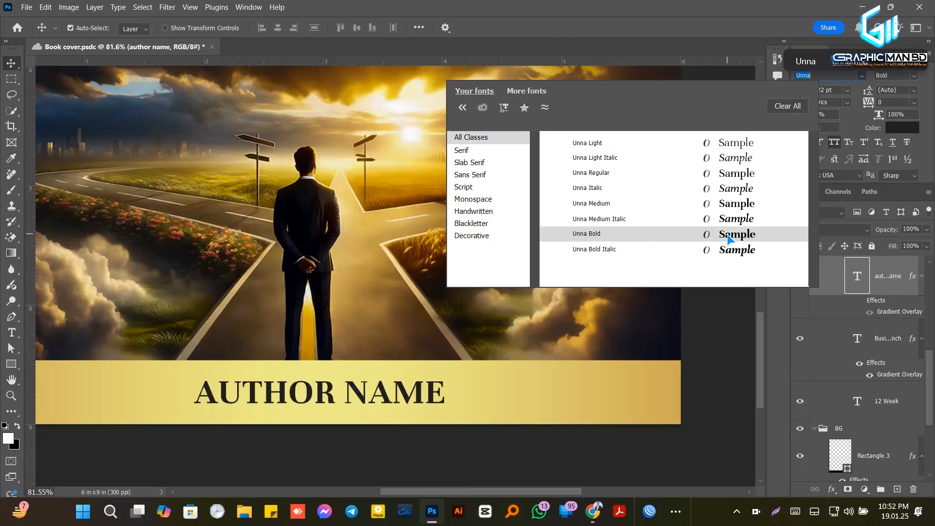
left_click(722, 204)
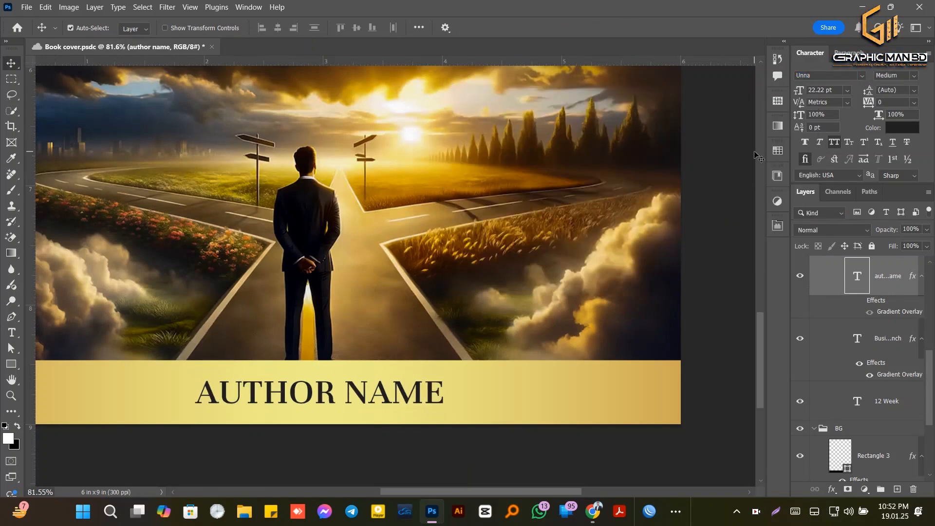
scroll(287, 370, "left", 2)
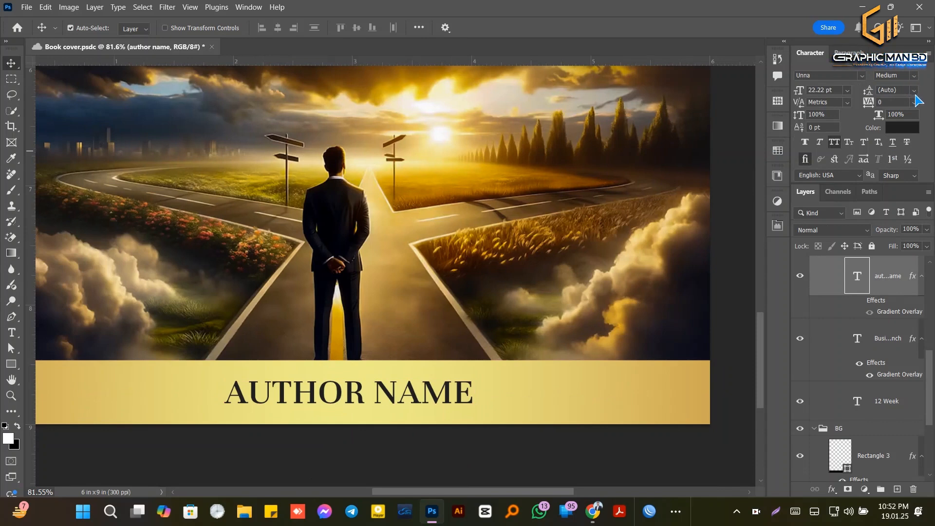
left_click(914, 102)
left_click(896, 250)
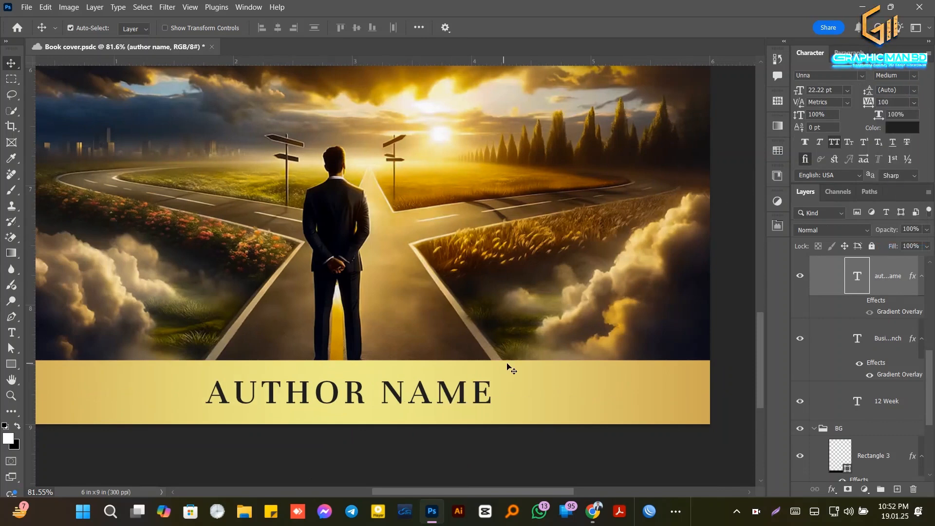
Reduce the gold bar's height slightly by lowering its upper edge
scroll(511, 368, "down", 2)
left_click(539, 347, "ctrl")
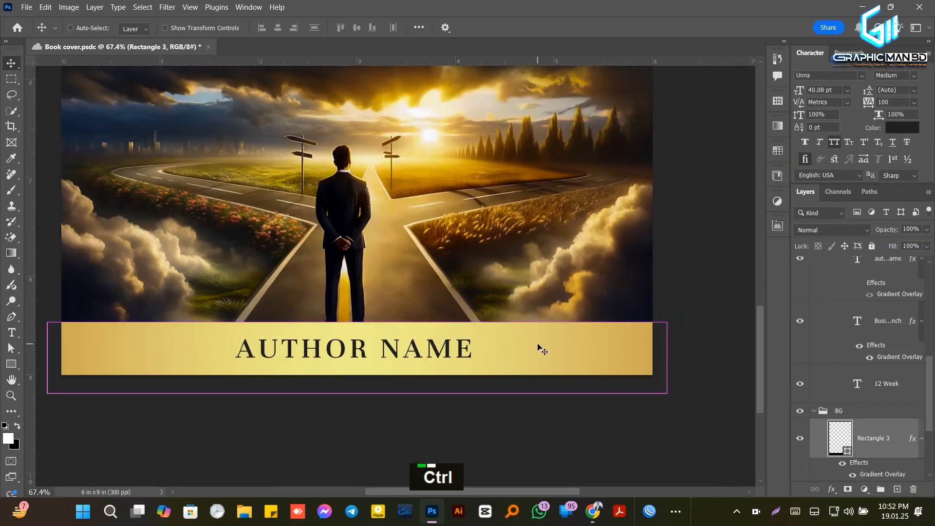
key("ctrl+t")
left_click_drag(356, 323, 352, 332)
left_click(603, 27)
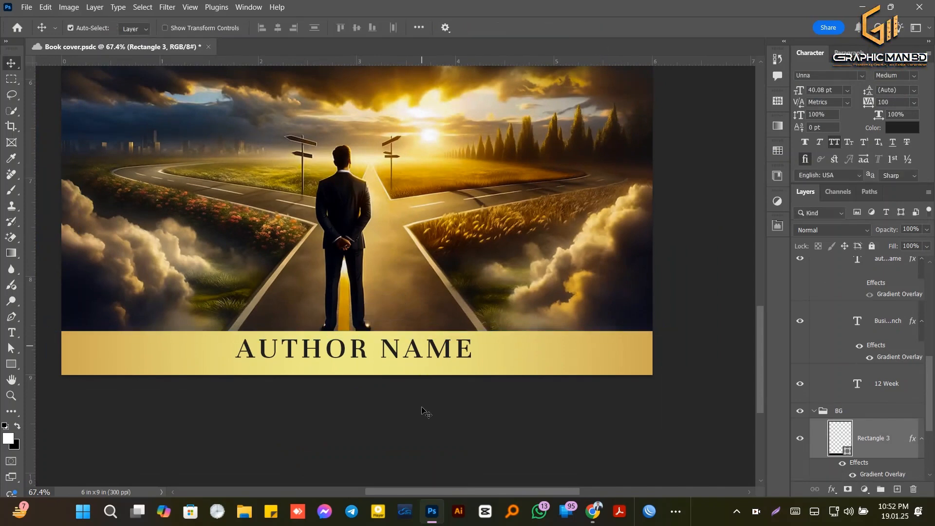
Move the "Author Name" text down to the vertical middle of the shortened gold bar
left_click(418, 354)
scroll(421, 354, "up", 3)
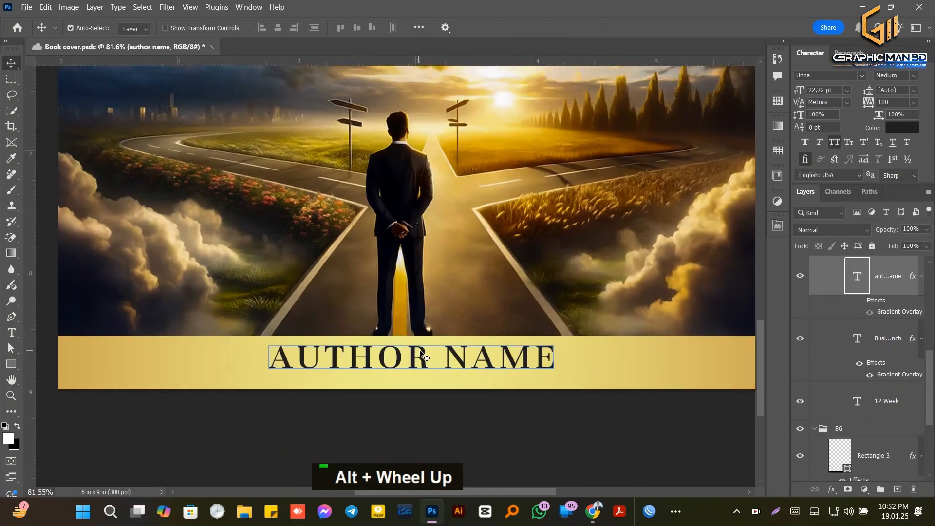
left_click_drag(421, 355, 420, 366)
Set the "Author Name" text's size to 19 pt and its weight to Regular
scroll(833, 91, "down", 3)
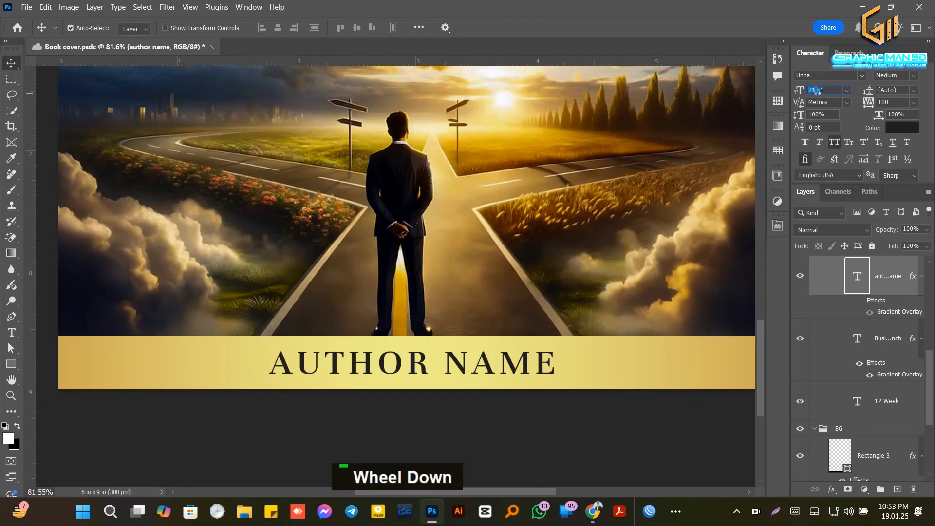
key("Return")
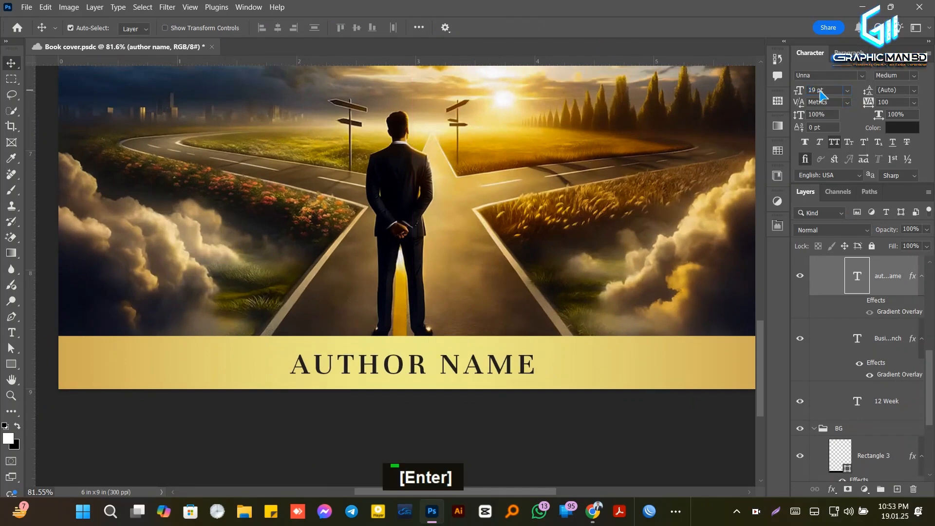
left_click(896, 75)
left_click(871, 121)
Align the "Author Name" text to the cover's horizontal centre and nudge it slightly upwards
scroll(390, 219, "right", 3)
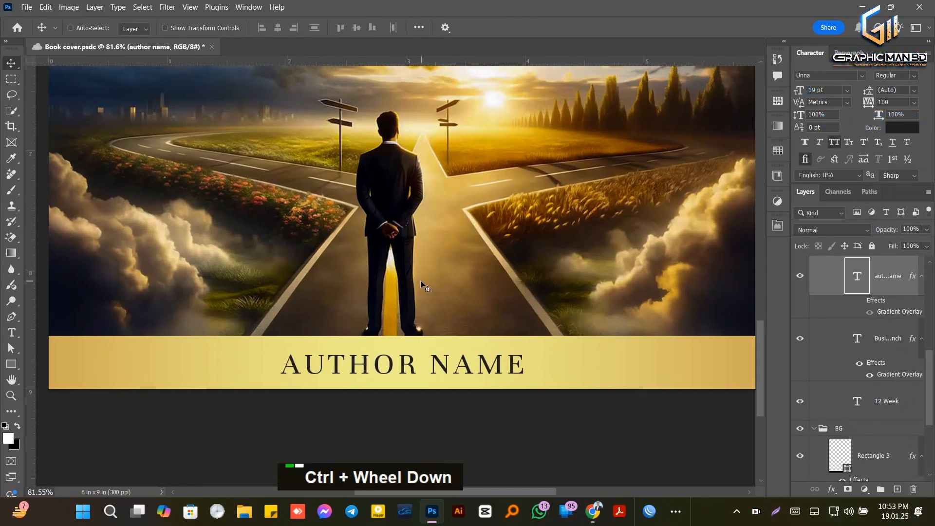
left_click(277, 27)
key("ctrl")
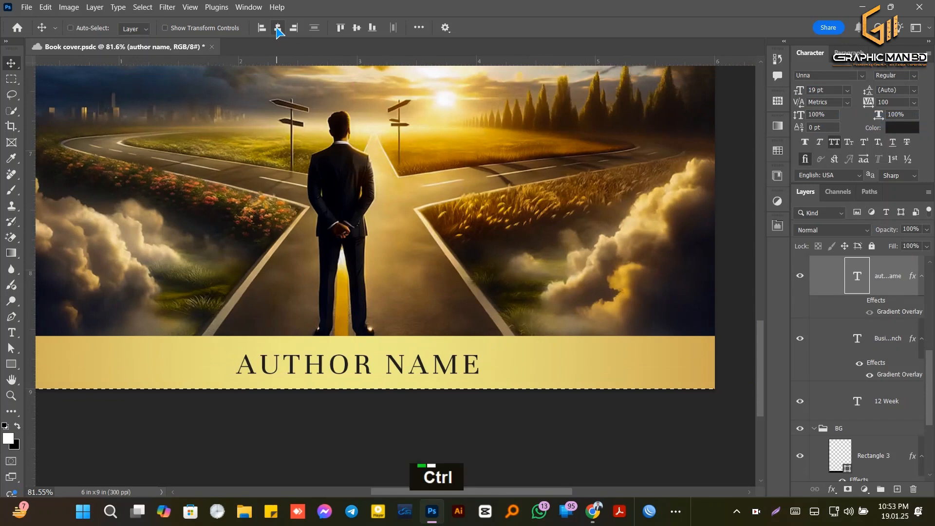
key("Up")
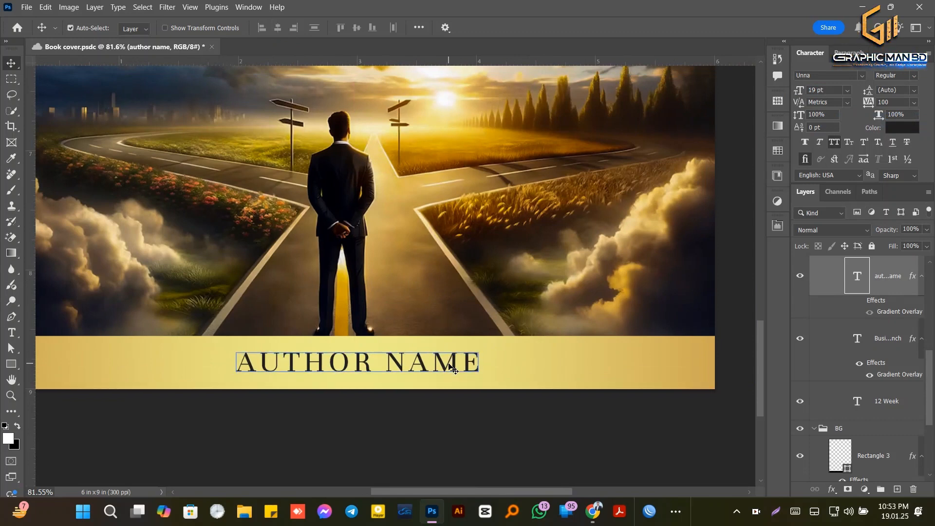
Change the fill colour of the dark background rectangle (Rectangle 1) to a very dark brown
scroll(516, 403, "down", 2)
scroll(516, 403, "up", 5)
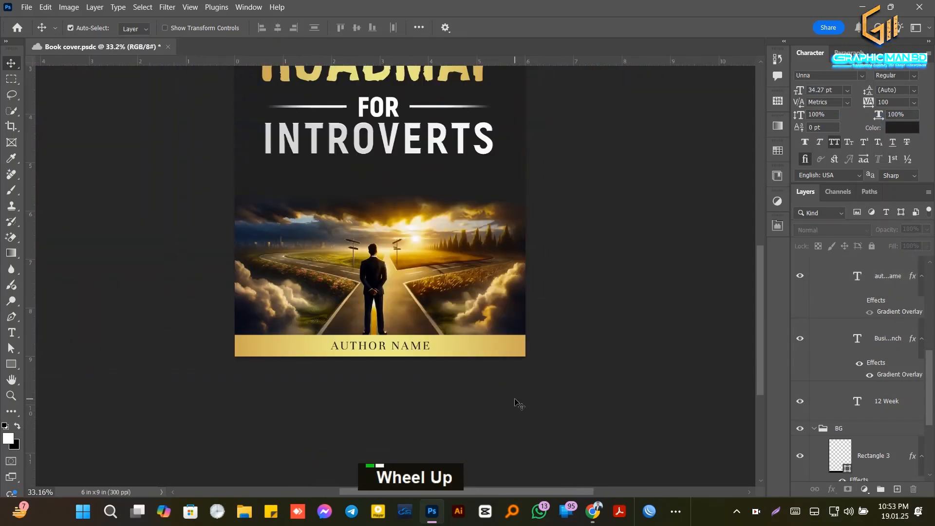
scroll(516, 403, "up", 1)
scroll(517, 404, "down", 1)
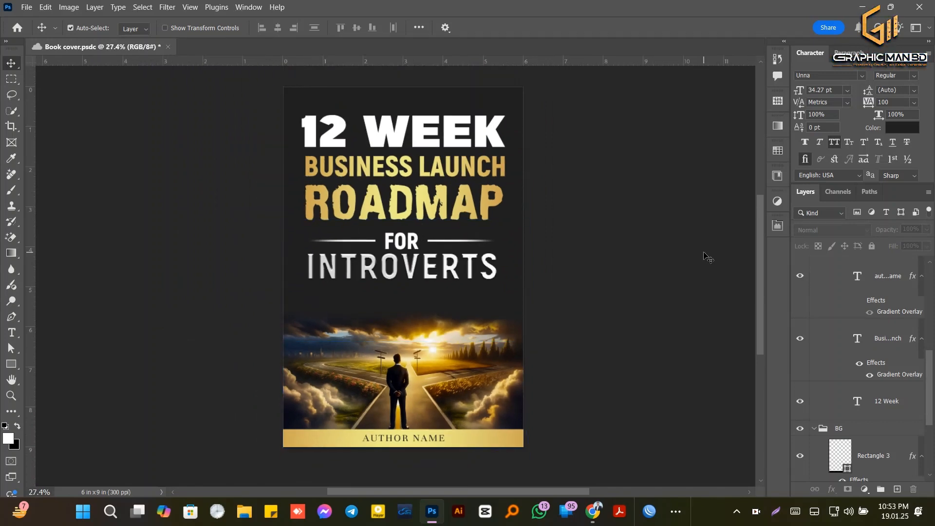
scroll(857, 389, "down", 5)
double_click(847, 434)
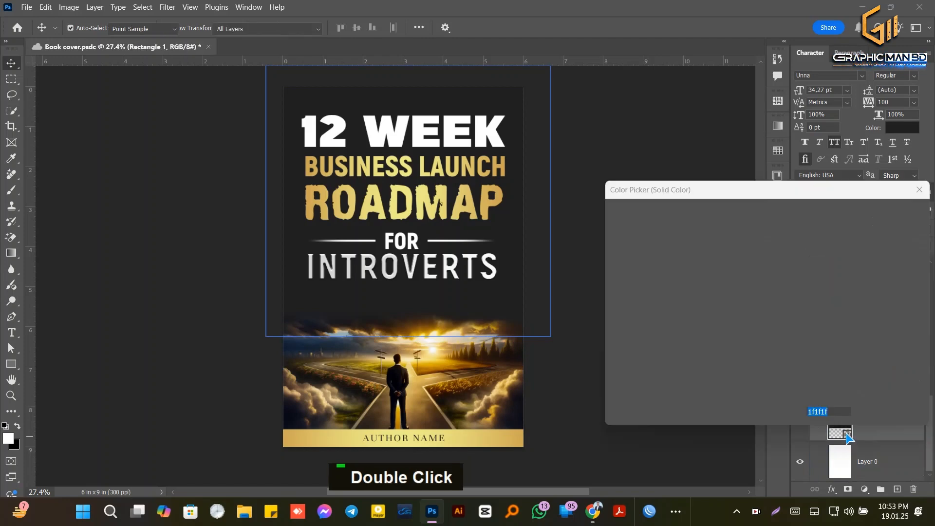
left_click_drag(463, 363, 431, 393)
left_click(875, 217)
key("v")
scroll(553, 313, "up", 1)
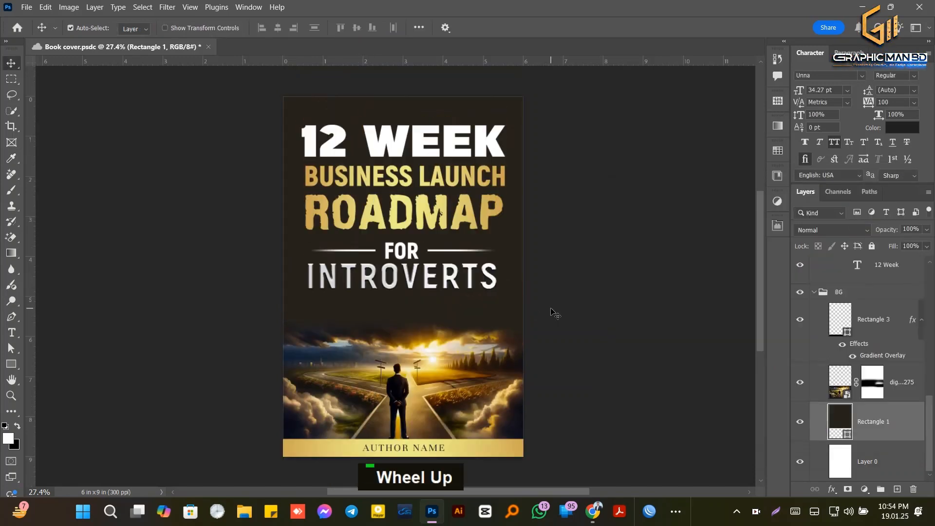
Set the "Author Name" text's weight to Bold and its tracking to 200
scroll(553, 313, "up", 1, "alt")
scroll(553, 313, "down", 1, "alt")
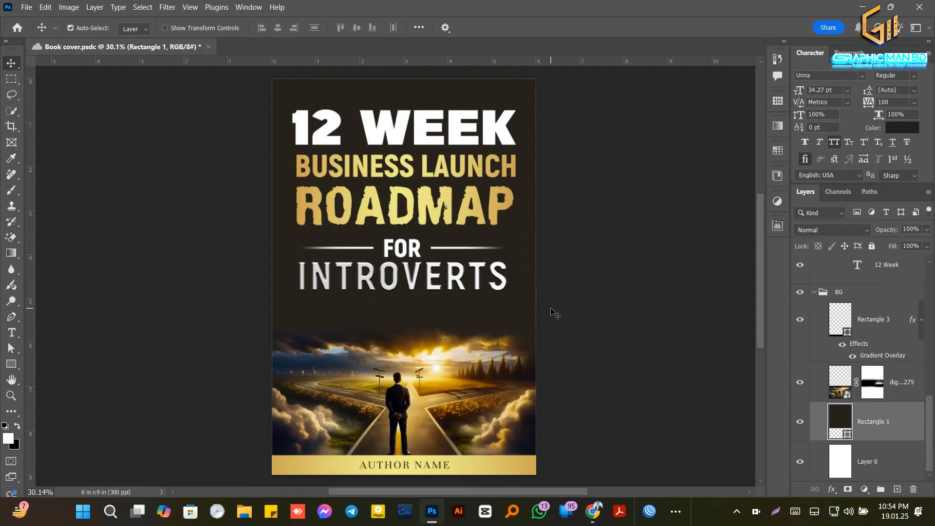
scroll(510, 356, "down", 2)
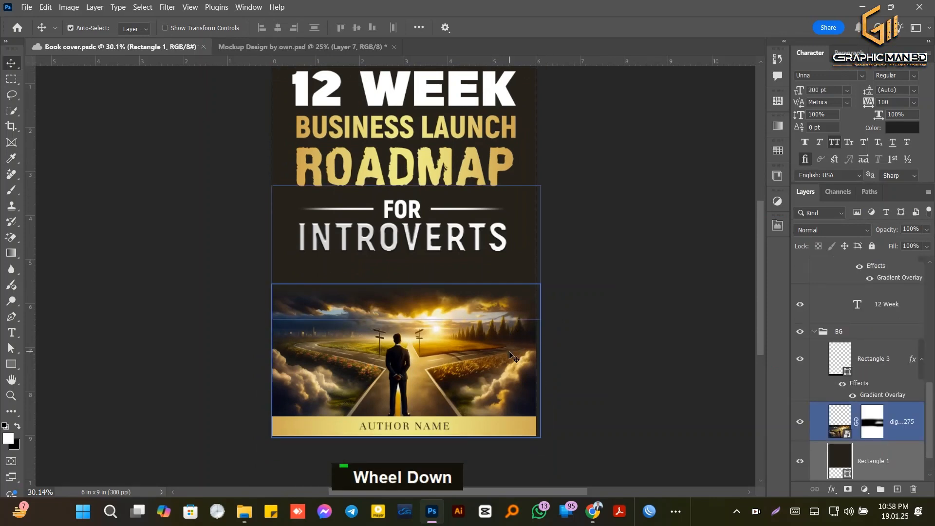
scroll(510, 355, "up", 1, "alt")
left_click(440, 443)
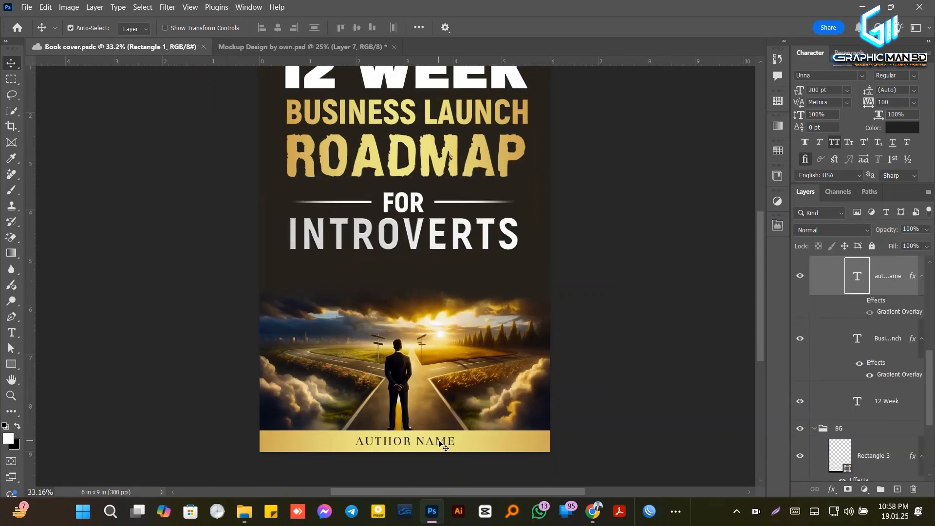
left_click(895, 75)
left_click(897, 179)
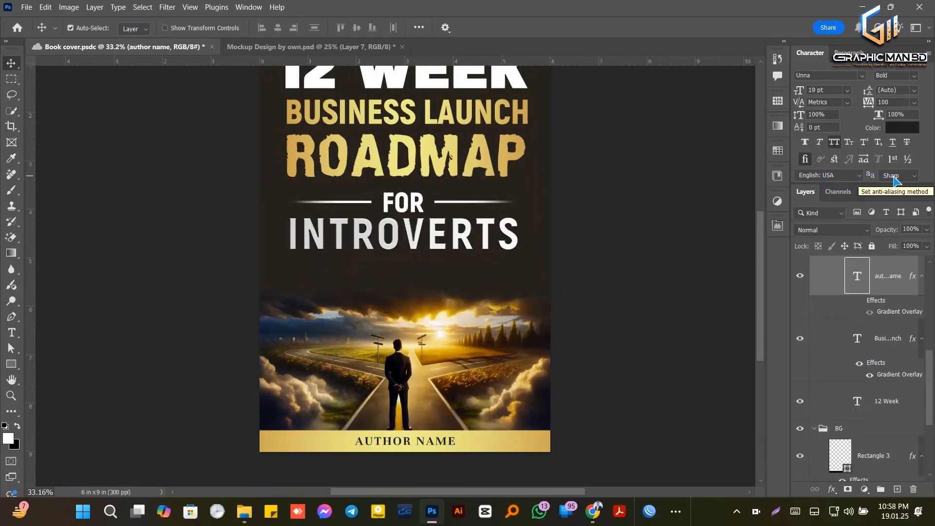
left_click(914, 102)
left_click(898, 258)
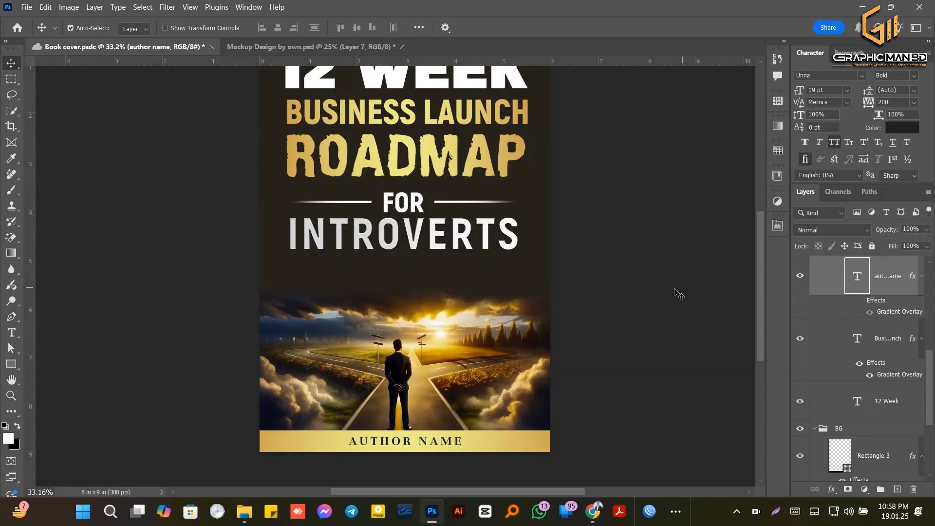
Copy the metallic layer effects of the "INTROVERTS" text onto the "12 WEEK" title text
scroll(654, 265, "down", 1, "alt")
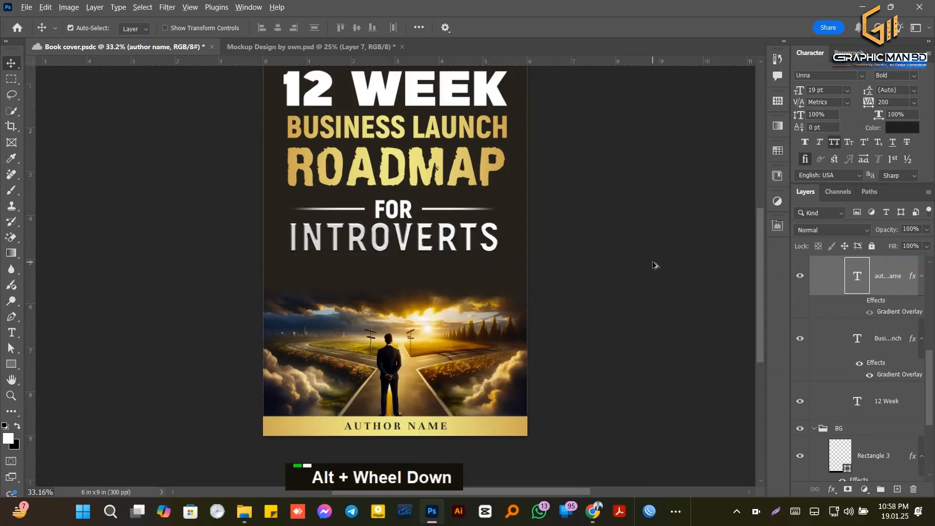
scroll(653, 265, "up", 1)
scroll(640, 258, "down", 1, "alt")
left_click(457, 129)
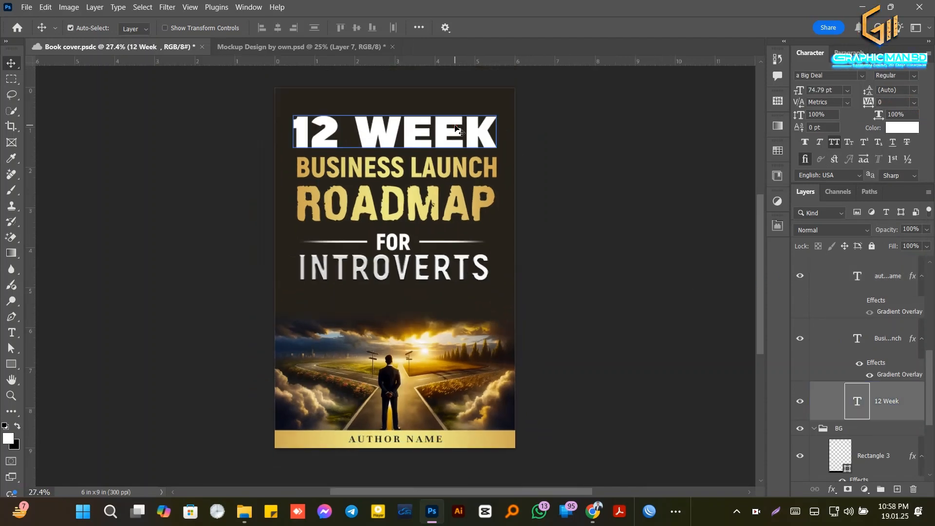
left_click(429, 264)
scroll(878, 315, "up", 1)
scroll(878, 315, "down", 1)
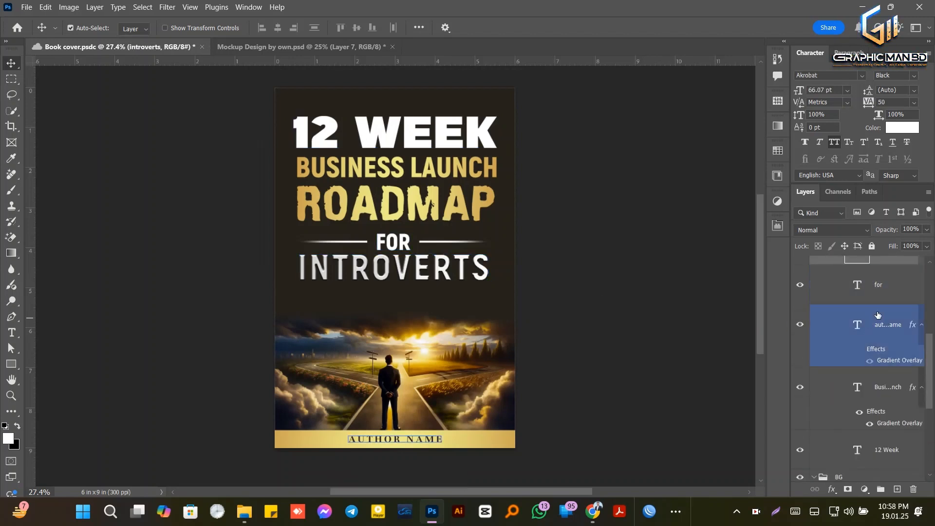
scroll(879, 312, "up", 1)
left_click_drag(913, 263, 891, 461, "alt")
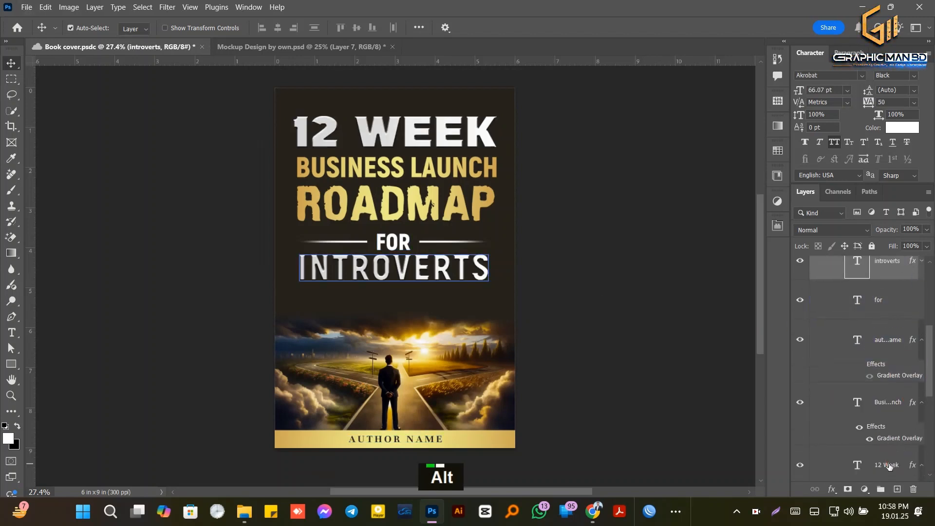
Copy the whole finished cover as a merged image, deselect it, and switch to the Mockup Design by own.psd document
left_click(612, 250)
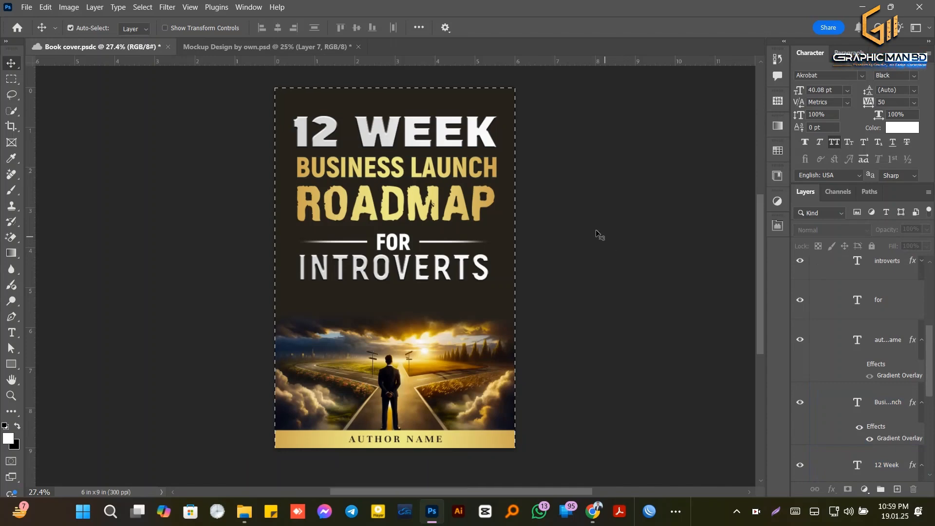
key("ctrl+d")
left_click(282, 47)
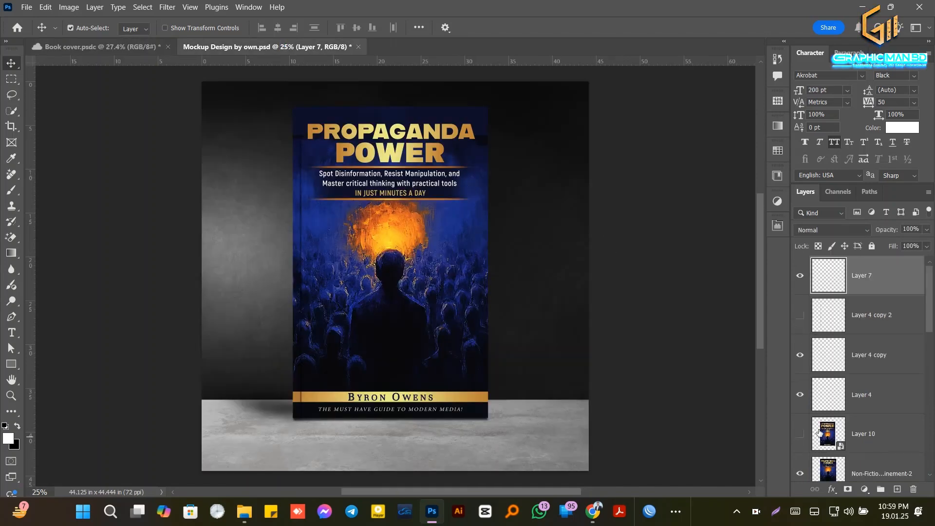
Delete the hidden Layer 10 and the layer directly beneath the old cover's Non-Fiction layer
left_click(870, 437)
key("Delete")
scroll(870, 438, "down", 1)
left_click(871, 437)
key("Delete")
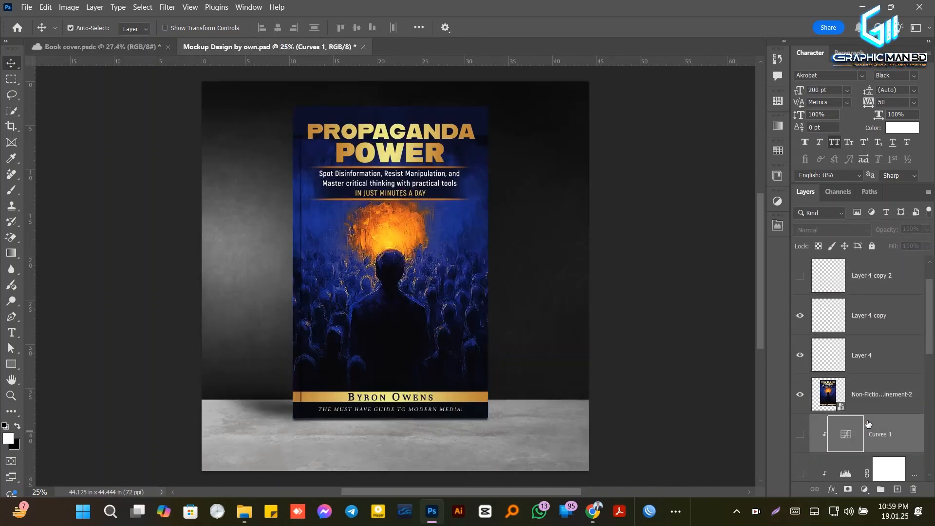
Paste the new cover above the old "Propaganda Power" cover, delete the old cover layer, and move the new one roughly into its place
left_click(862, 394)
key("ctrl+v")
left_click(872, 433)
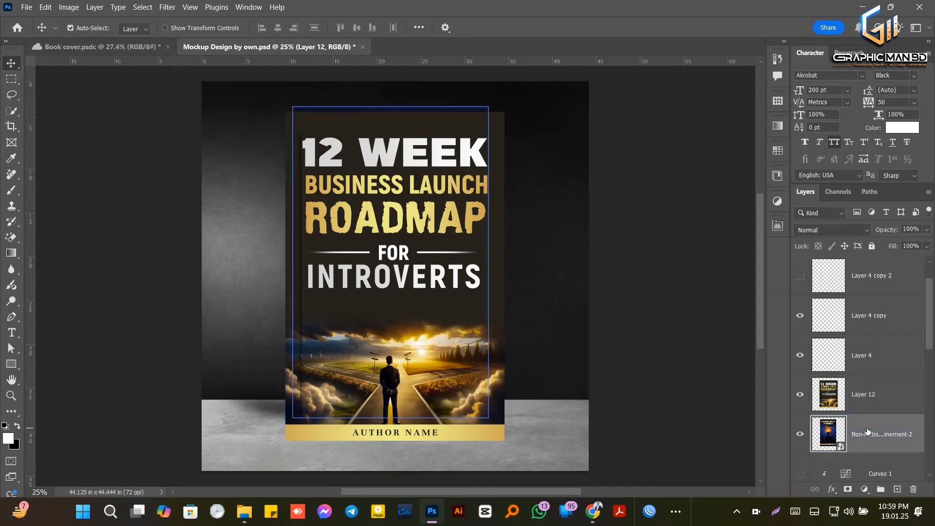
key("Delete")
left_click_drag(390, 309, 393, 311)
key("Left")
Stretch the spine shading layers, Layer 4 and Layer 4 copy, vertically to the full height of the new cover
left_click(872, 315)
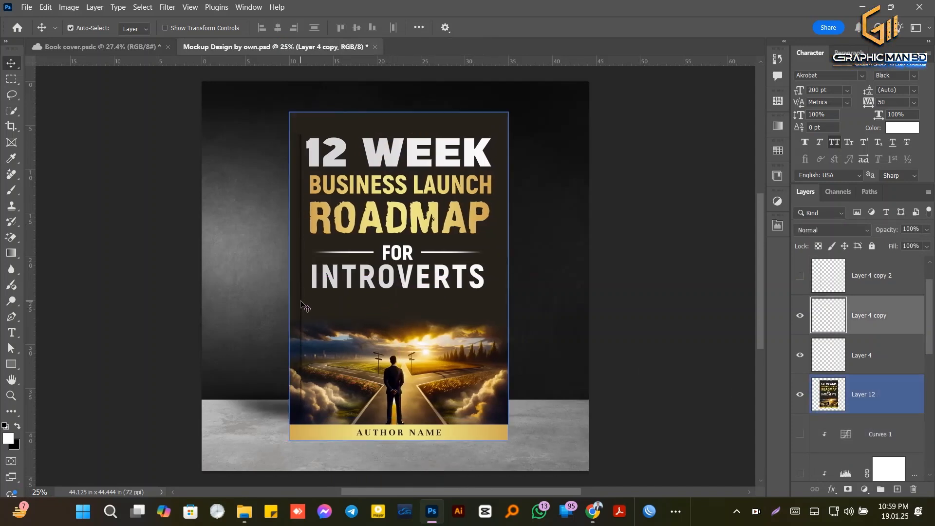
left_click(876, 358, "ctrl")
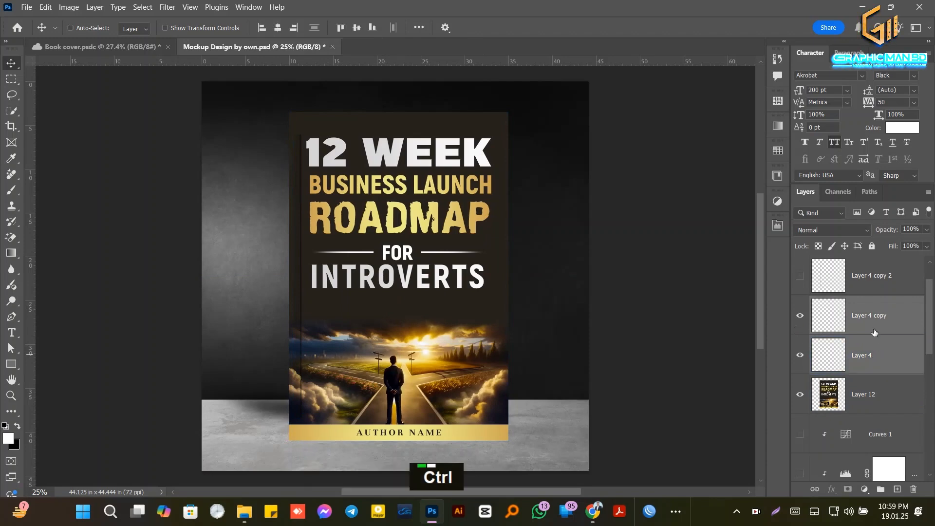
scroll(867, 332, "up", 1)
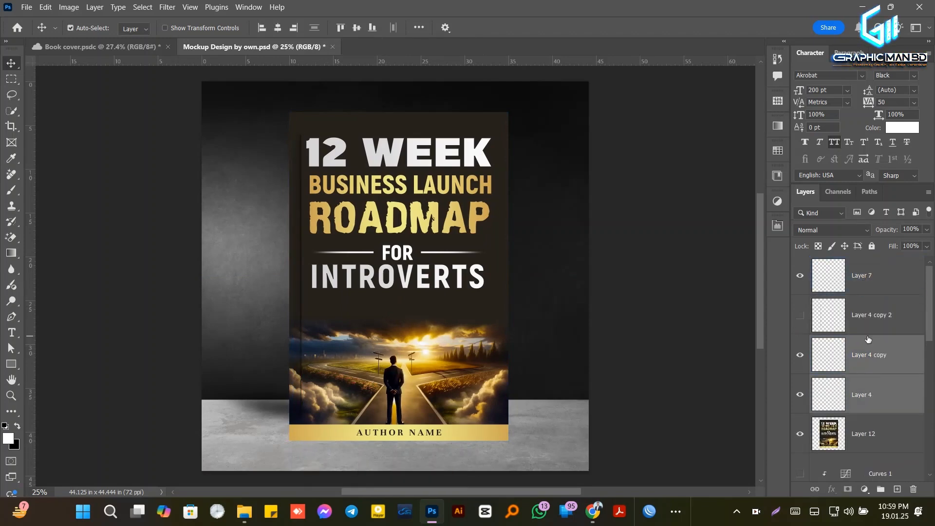
key("ctrl+t")
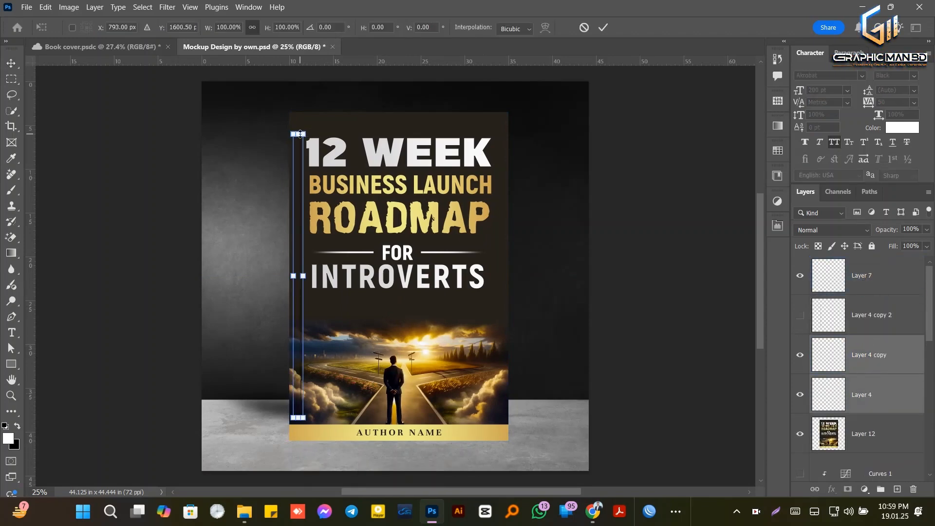
left_click_drag(297, 412, 298, 432)
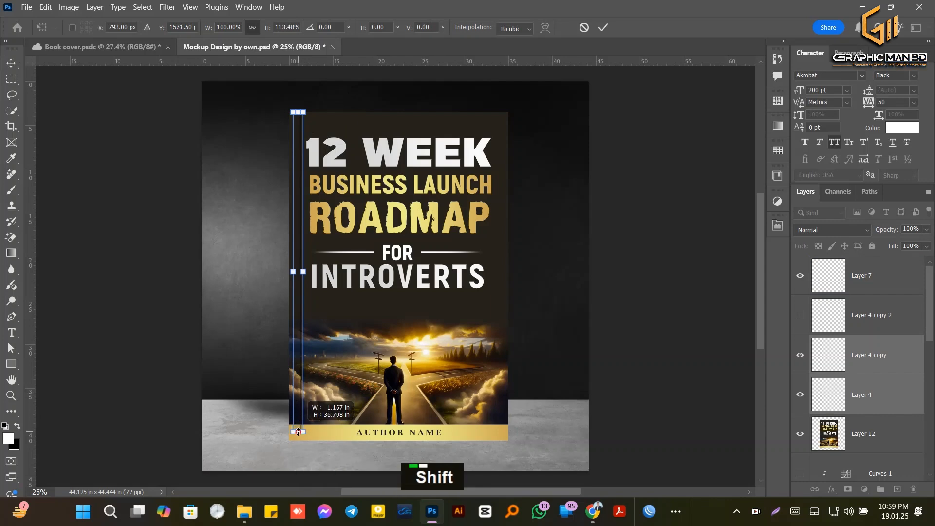
left_click(604, 28)
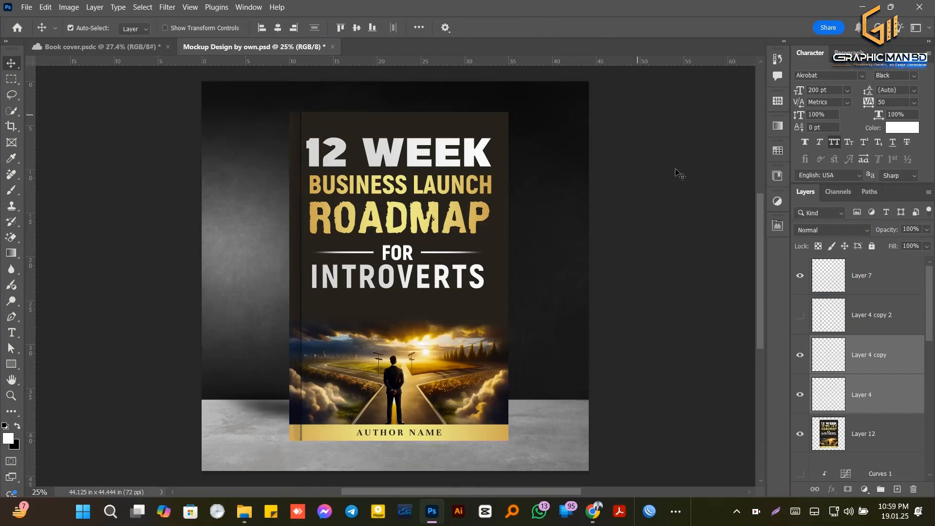
Nudge the pasted cover (Layer 12) in small steps until its position lines up with the spine shading
left_click(470, 226)
key("Right")
key("Right")
key("Right")
key("Right")
key("Right")
key("Right")
key("Right")
key("Right")
key("Right")
key("Right")
key("Right")
key("Right")
key("Right")
key("Right")
key("Right")
key("Right")
key("Right")
key("Right")
key("Right")
key("Right")
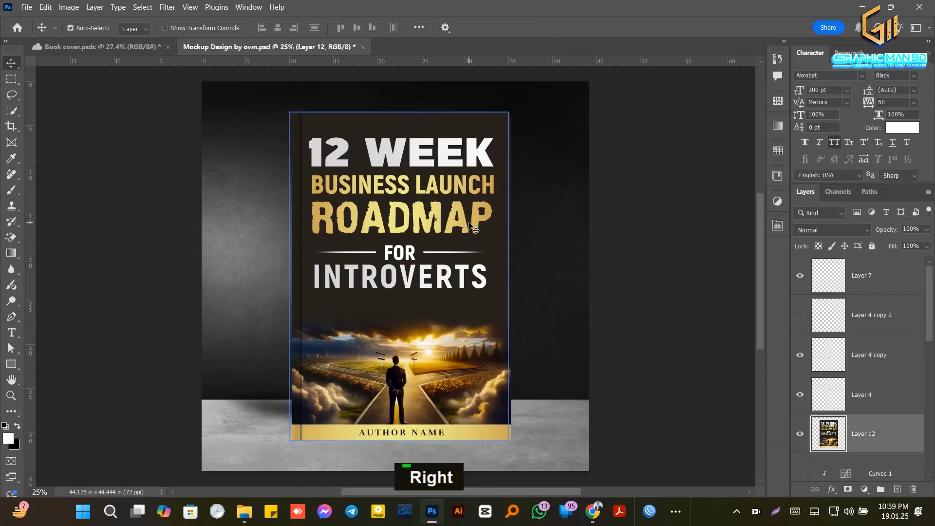
key("Down")
key("Up")
key("Up")
key("Up")
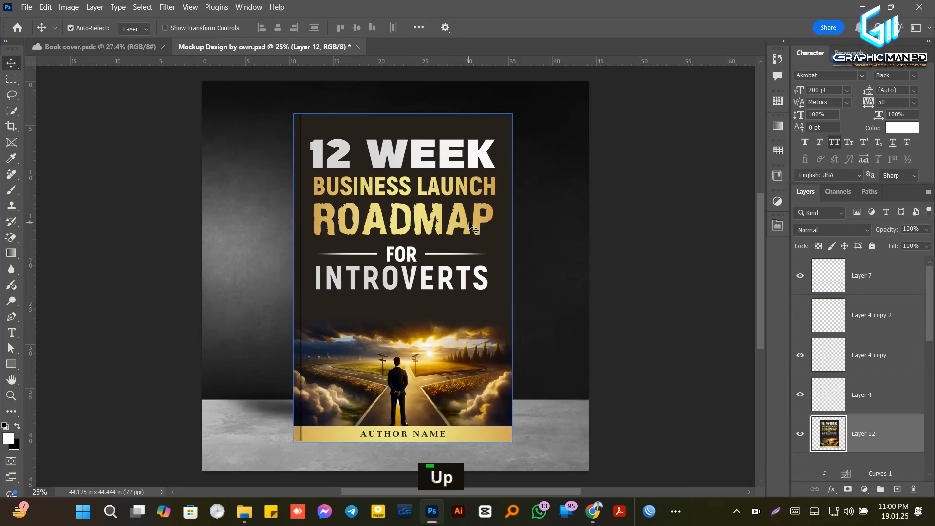
key("Down")
key("Down")
key("Down")
key("Down")
key("Down")
key("Down")
key("Down")
key("Down")
key("Down")
key("Down")
key("Down")
key("Down")
key("Down")
key("Down")
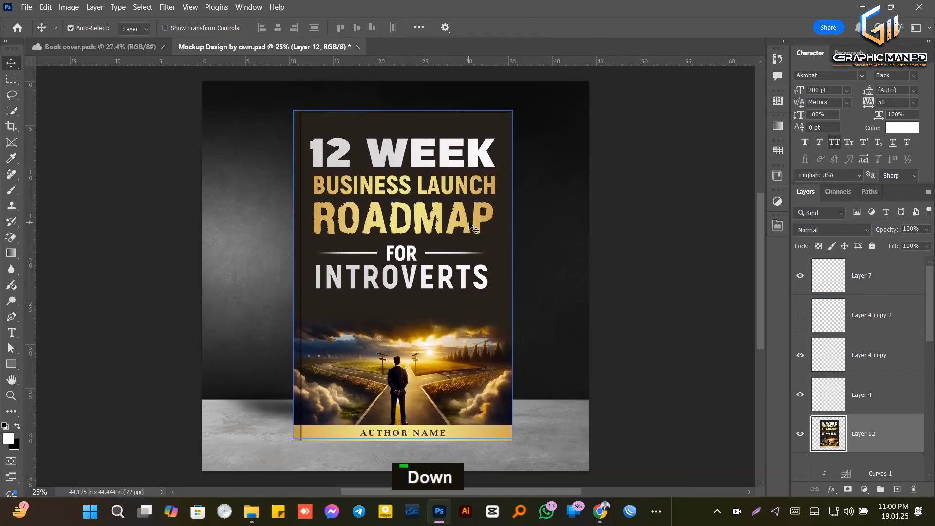
key("Up")
key("Up")
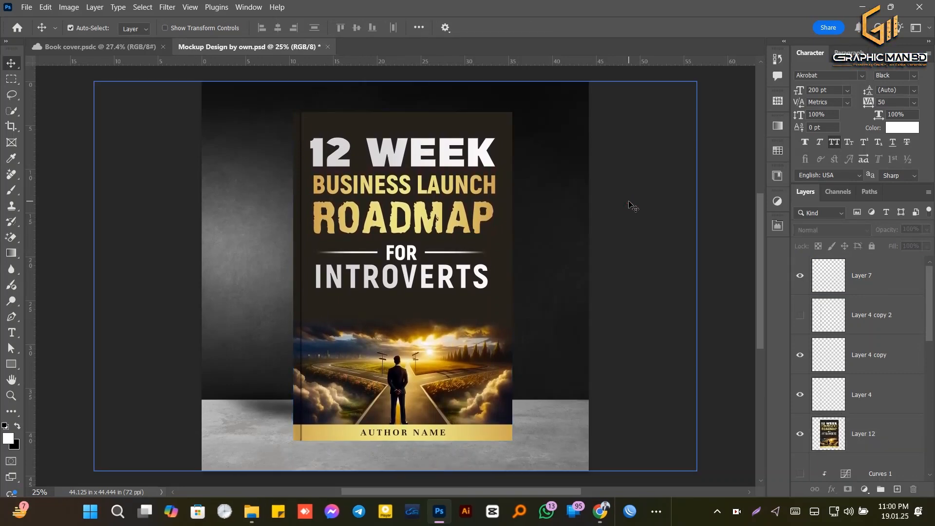
key("Left")
key("Left")
key("Left")
key("Left")
key("Left")
key("Left")
key("Left")
key("Left")
key("Left")
key("Left")
key("Left")
key("Left")
key("Left")
key("Left")
key("Left")
key("Left")
key("Left")
key("Left")
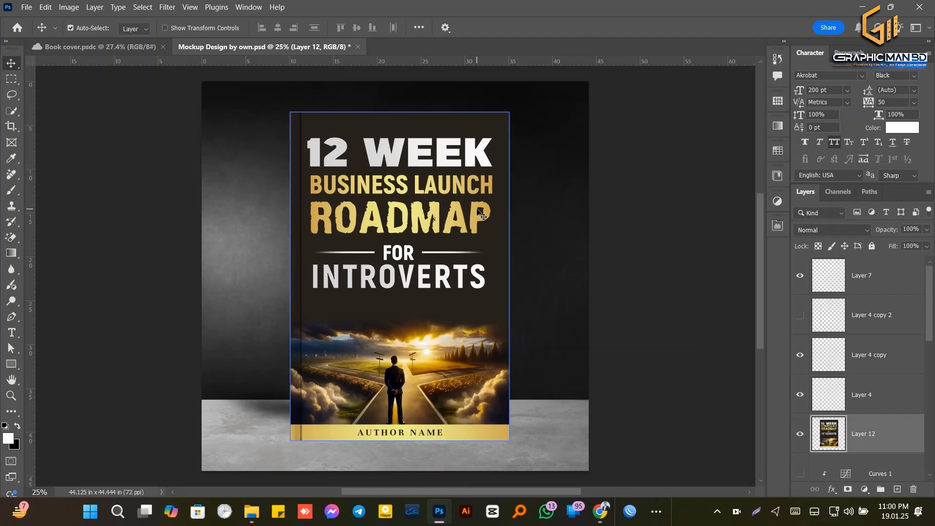
left_click(680, 189)
Make the Curves 1 adjustment layer and the levels adjustment layer below it visible
scroll(677, 185, "left", 1)
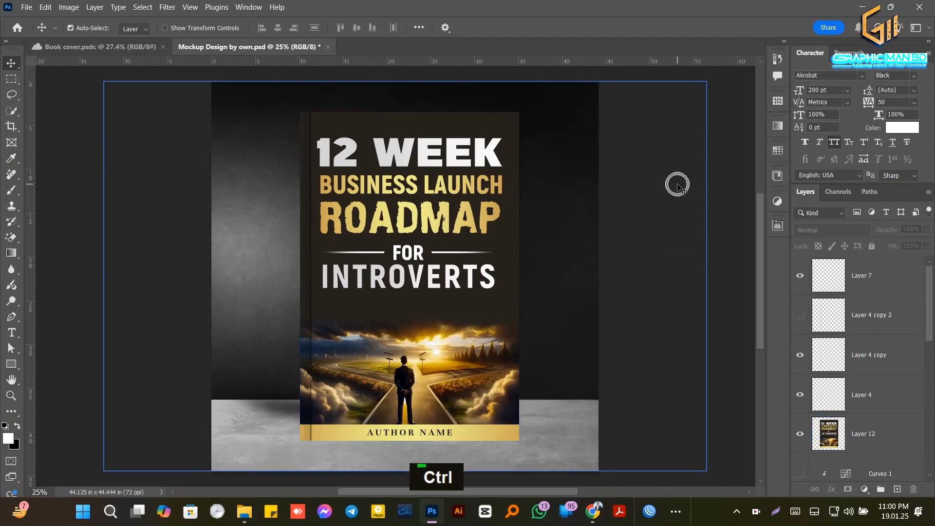
scroll(522, 239, "up", 1)
left_click(519, 227, "ctrl")
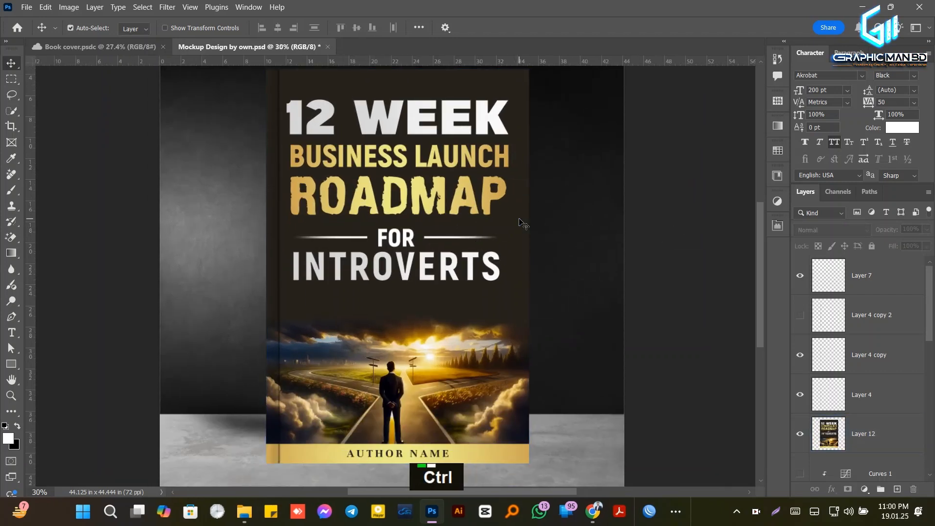
scroll(388, 434, "down", 2)
scroll(377, 428, "up", 2, "alt")
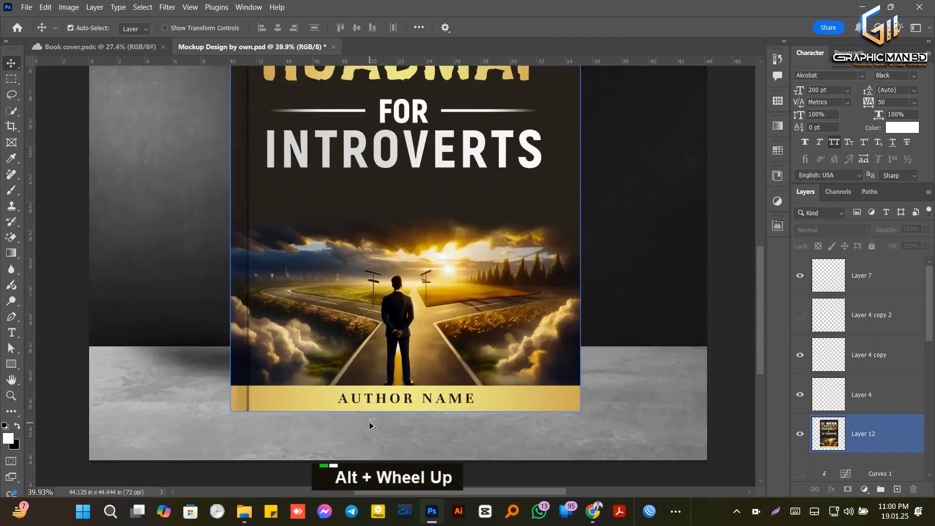
scroll(810, 425, "down", 1)
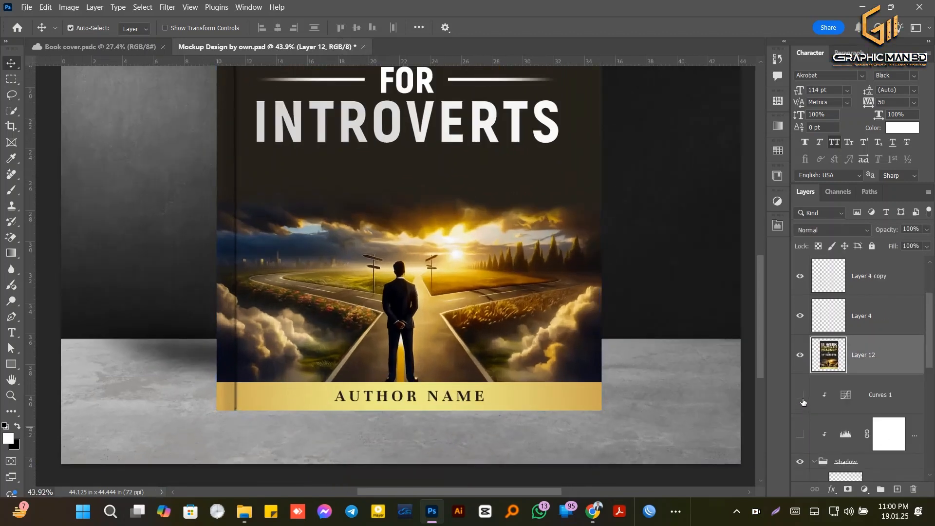
left_click(800, 395)
left_click(801, 438)
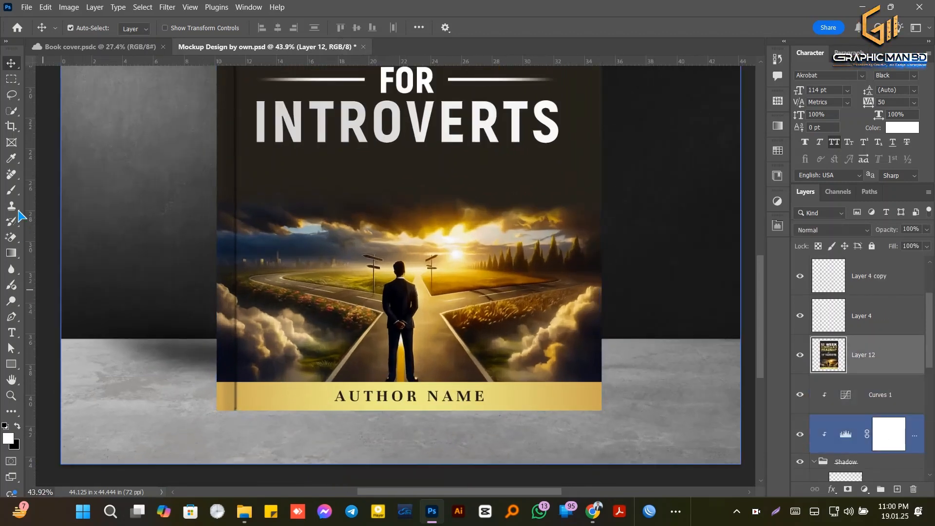
Paint a soft black spot on a new layer above Layer 12 with a 1400 px brush at 20% opacity and 100% flow
left_click(11, 190)
left_click(897, 489)
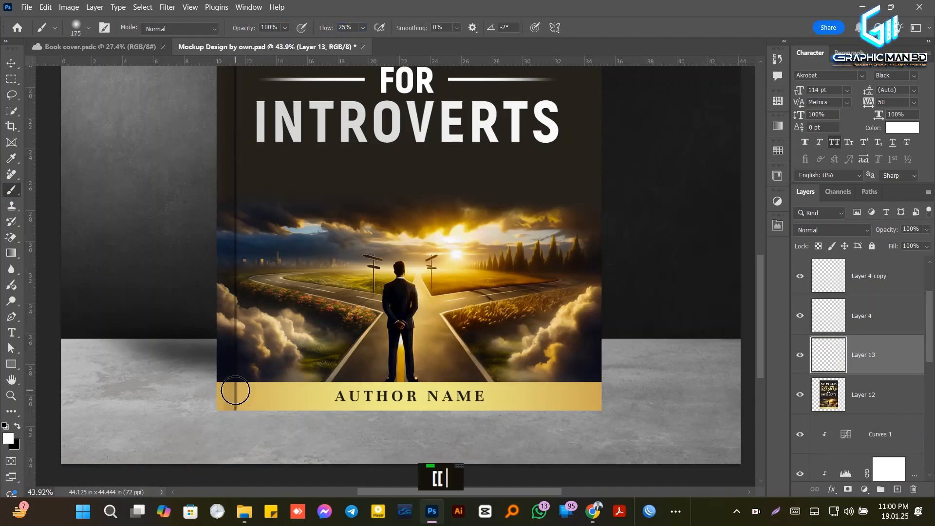
key("bracketright")
key("bracketright")
key("bracketright")
key("bracketright")
key("bracketright")
key("bracketright")
key("bracketright")
key("bracketright")
key("bracketright")
key("bracketright")
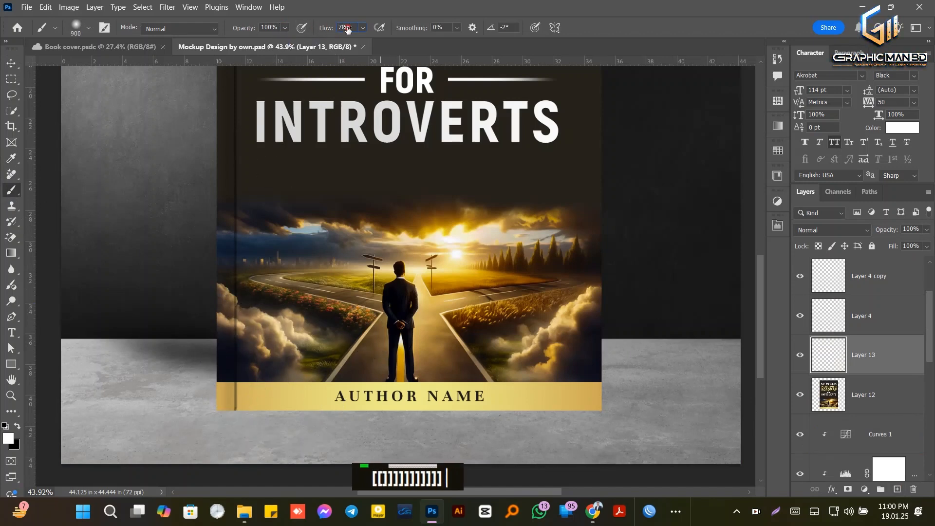
left_click_drag(348, 29, 359, 29)
left_click_drag(251, 31, 225, 32)
key("bracketright")
key("bracketright")
key("bracketright")
key("bracketright")
key("bracketright")
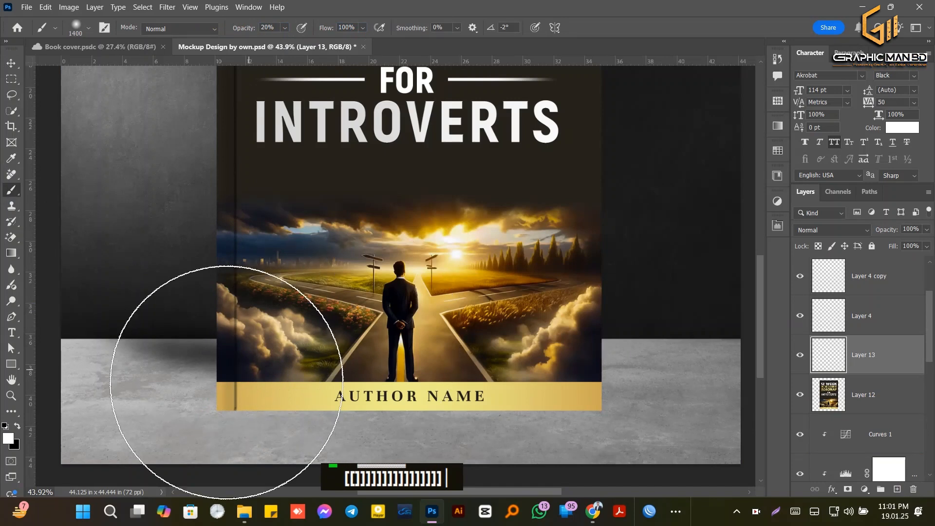
key("d")
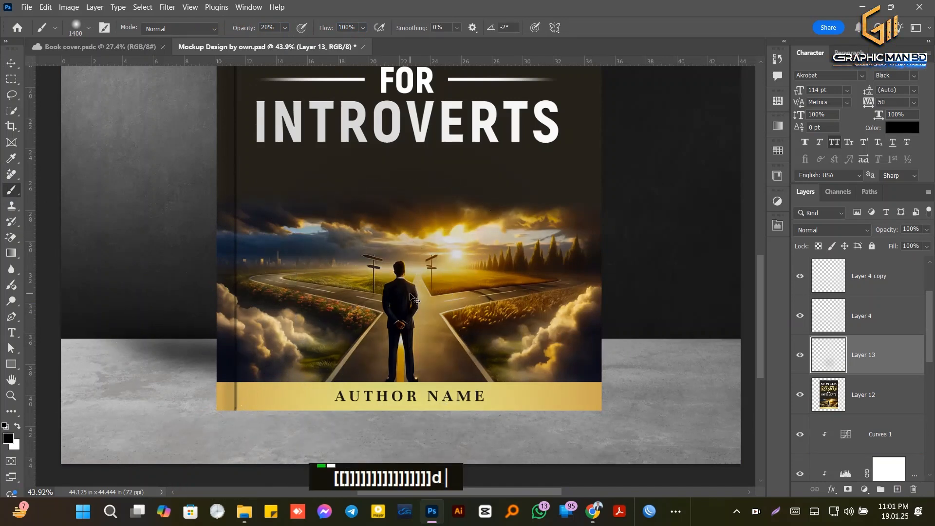
Squash the painted spot to 10.33% of its height and place it as a thin shadow along the book's base
key("ctrl+t")
left_click_drag(409, 73, 409, 255)
left_click_drag(410, 343, 411, 411)
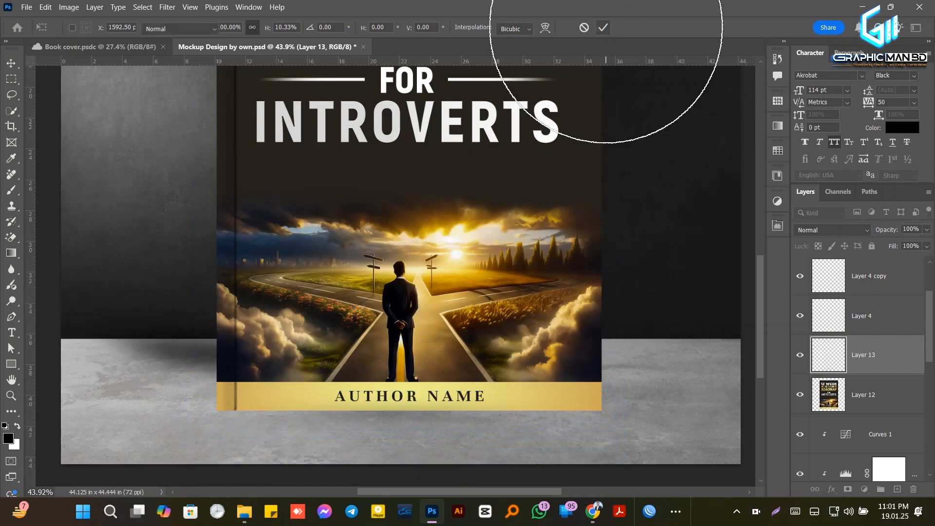
Duplicate the shadow layer twice, group the three shadow layers, and place the group beneath the cover layer
key("ctrl+j")
key("ctrl+j")
left_click(883, 431, "ctrl+shift")
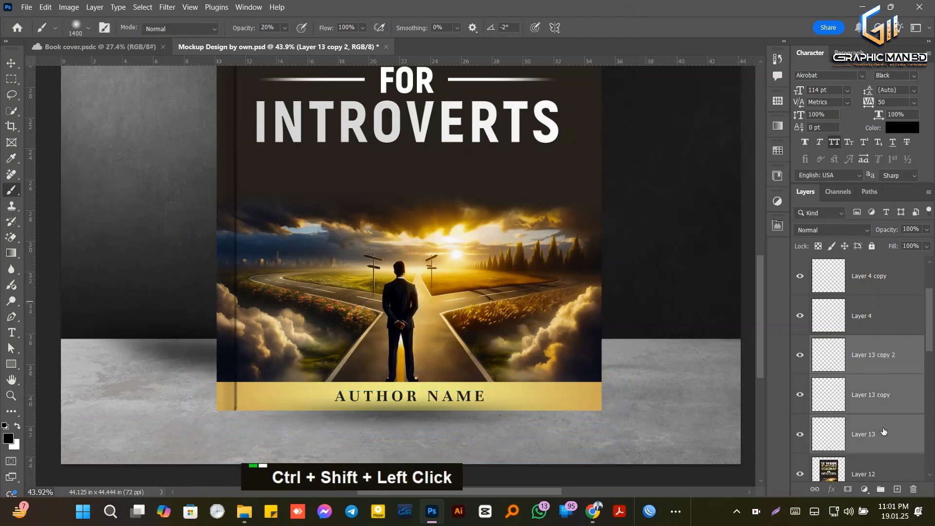
key("ctrl+g")
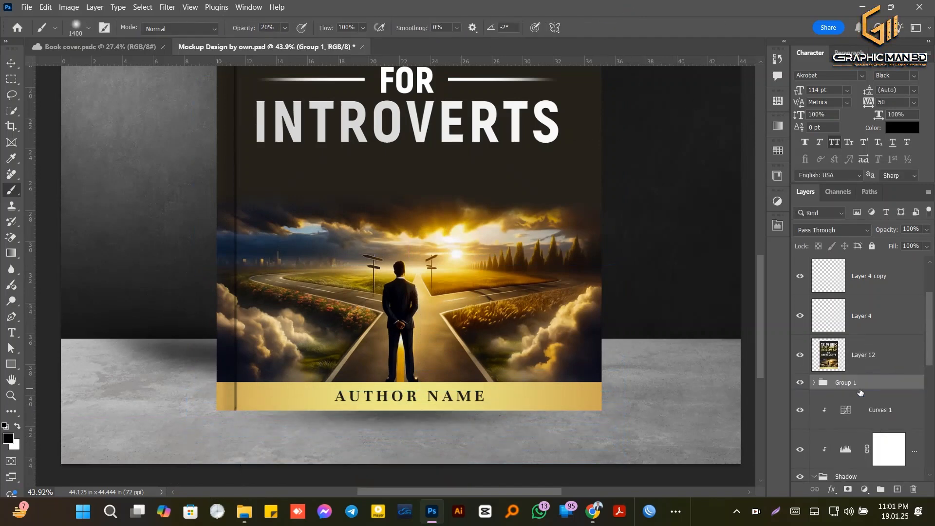
Scale the shadow group to 77.96% of its height and move it up against the book's bottom edge
key("ctrl+t")
left_click_drag(401, 430, 402, 422)
left_click(603, 28)
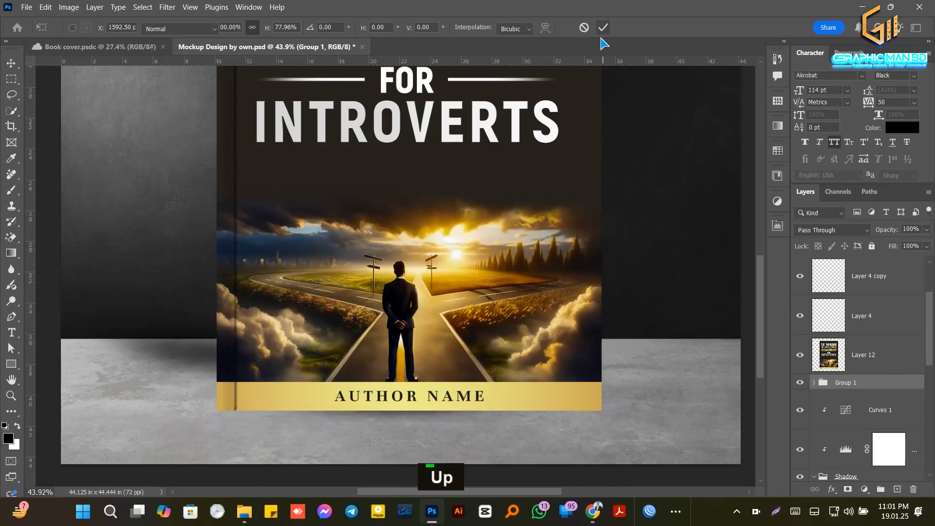
key("v")
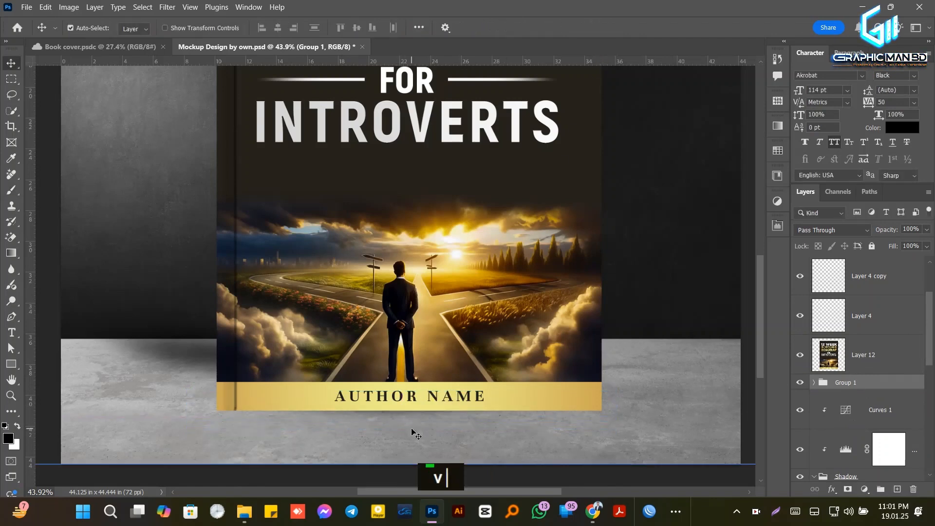
Paint a thin black shadow line along the book's bottom edge on a new layer beneath Layer 12, using a 60 px brush at 43% opacity
left_click(898, 489)
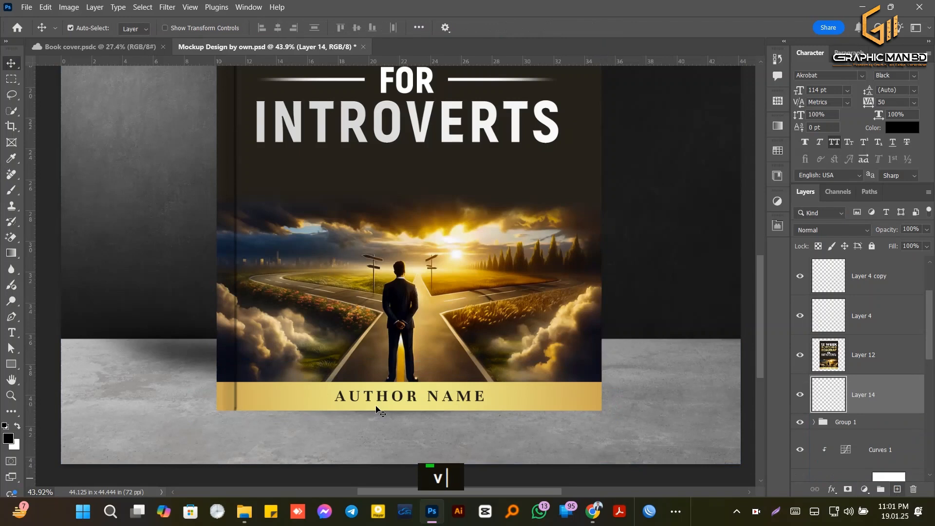
left_click(11, 189)
key("bracketleft")
key("bracketleft")
key("bracketleft")
key("bracketleft")
key("bracketleft")
key("bracketleft")
key("bracketleft")
key("bracketleft")
key("bracketleft")
key("bracketleft")
key("bracketleft")
key("bracketleft")
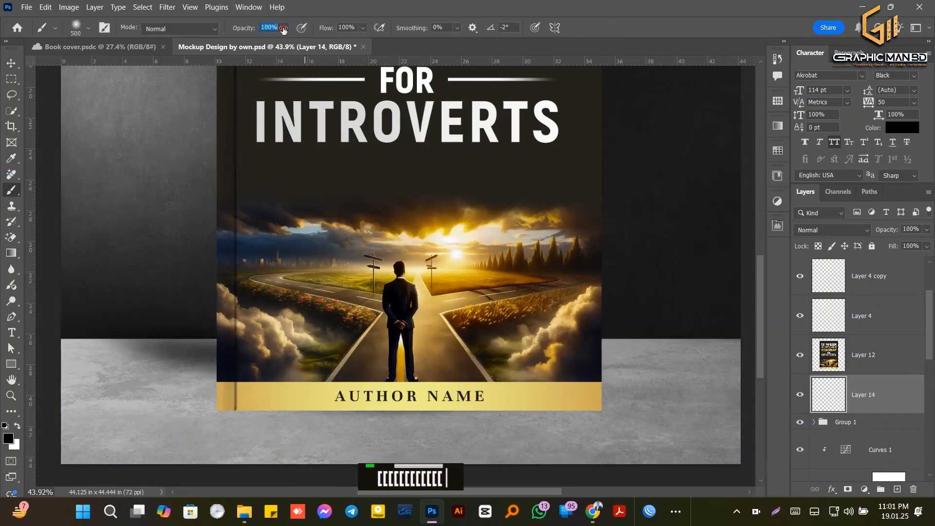
left_click_drag(241, 29, 252, 31)
key("bracketleft")
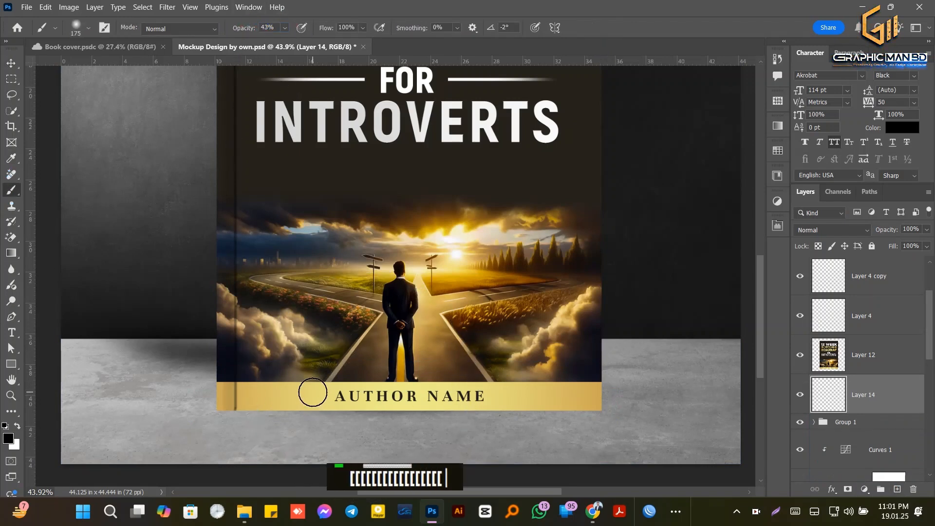
left_click(597, 409, "shift")
Duplicate the shadow line layer and move both line layers into Group 1
key("ctrl+j")
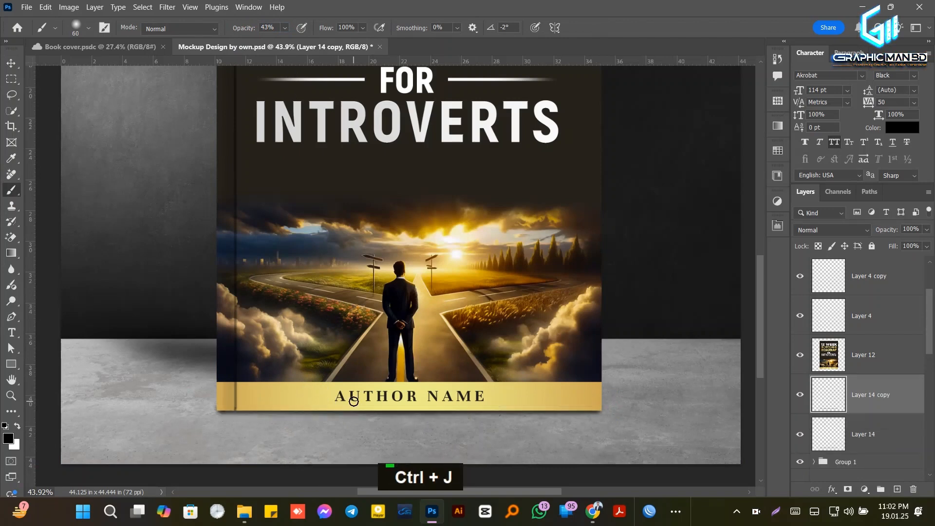
left_click(885, 429, "ctrl")
scroll(890, 414, "down", 1)
left_click_drag(883, 389, 846, 421)
Rename Group 1 as "Shadow"
double_click(846, 343)
type("S")
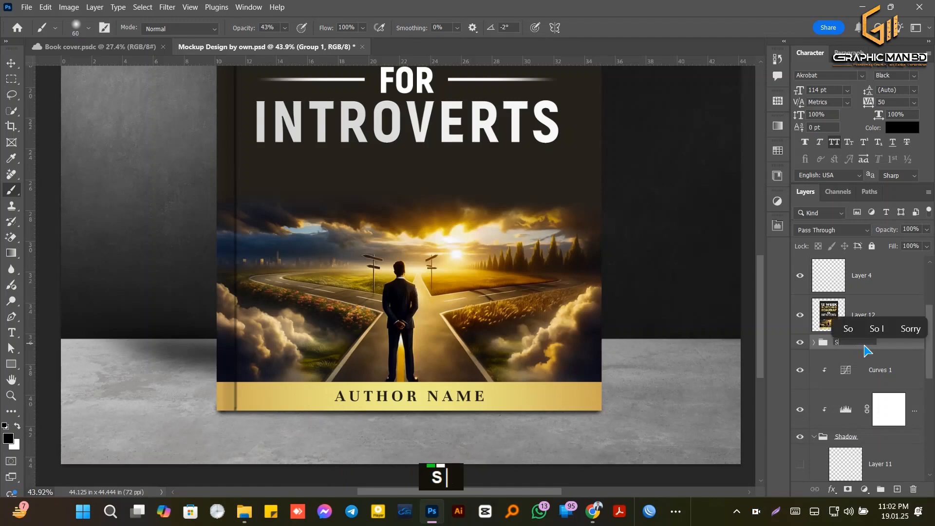
type("hadow")
key("Return")
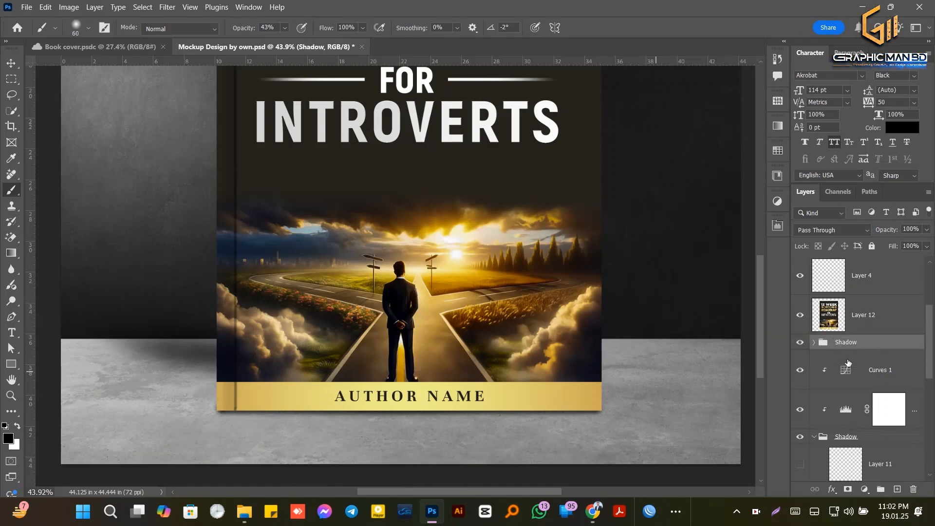
key("v")
left_click(548, 309)
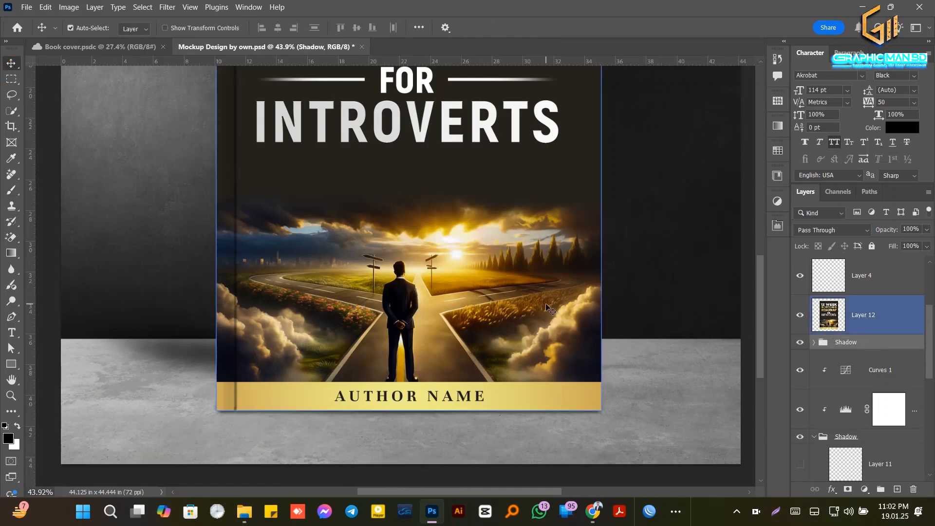
scroll(476, 432, "down", 2, "alt")
scroll(475, 432, "up", 3)
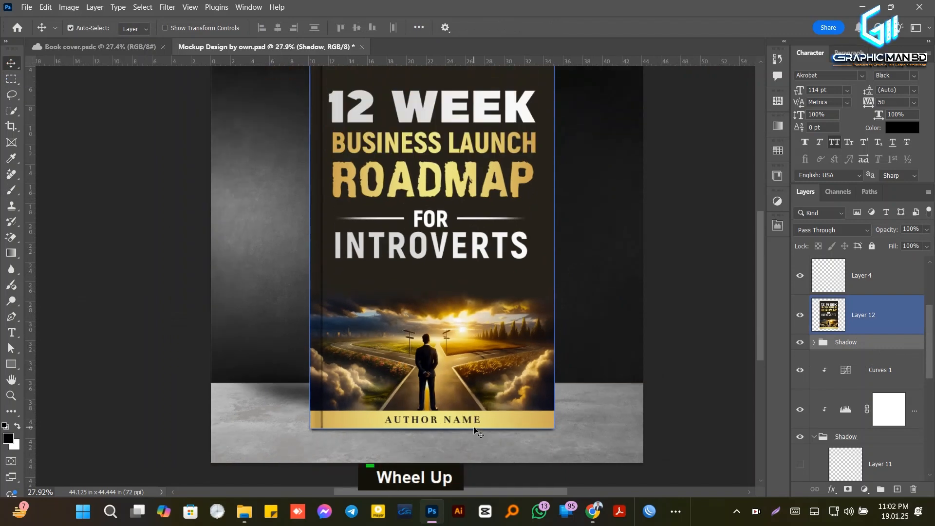
scroll(476, 432, "down", 1, "alt")
left_click(700, 305)
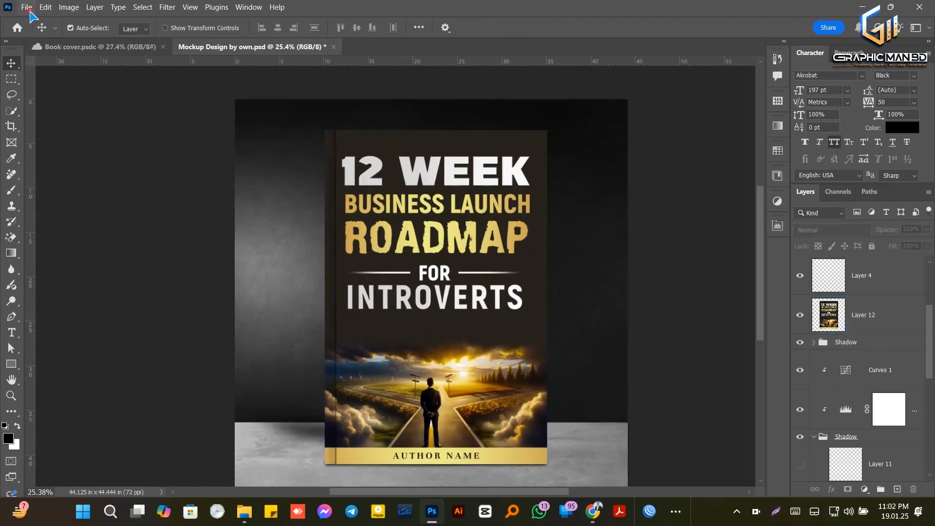
Start exporting the mockup and create a "New Design" folder inside "11. eBook Cover Design for Amazon" as its destination
left_click(28, 8)
mouse_move(46, 211)
left_click(209, 213)
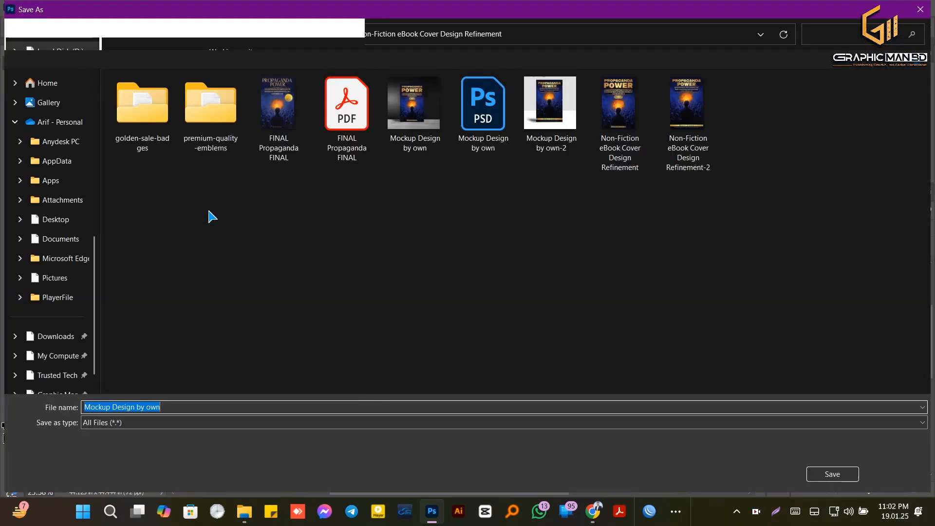
left_click(59, 254)
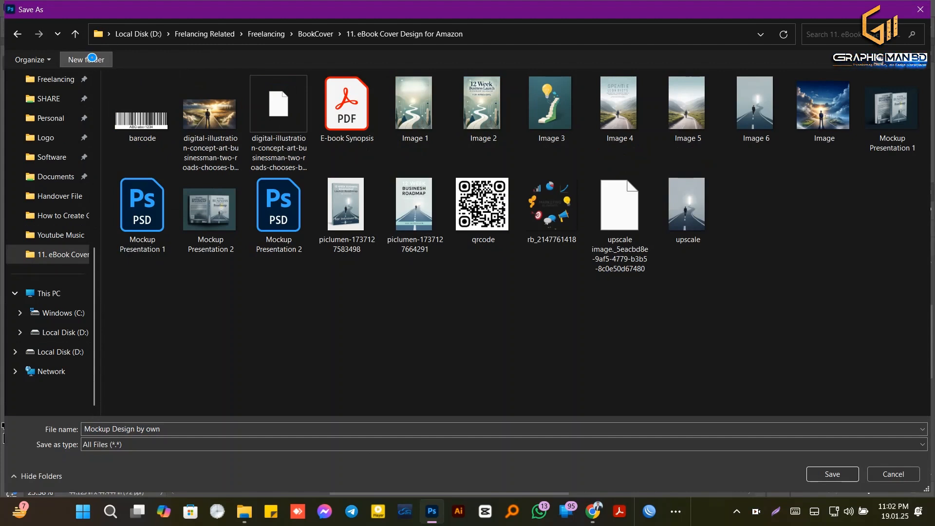
key("ctrl+shift+n")
type("New Design")
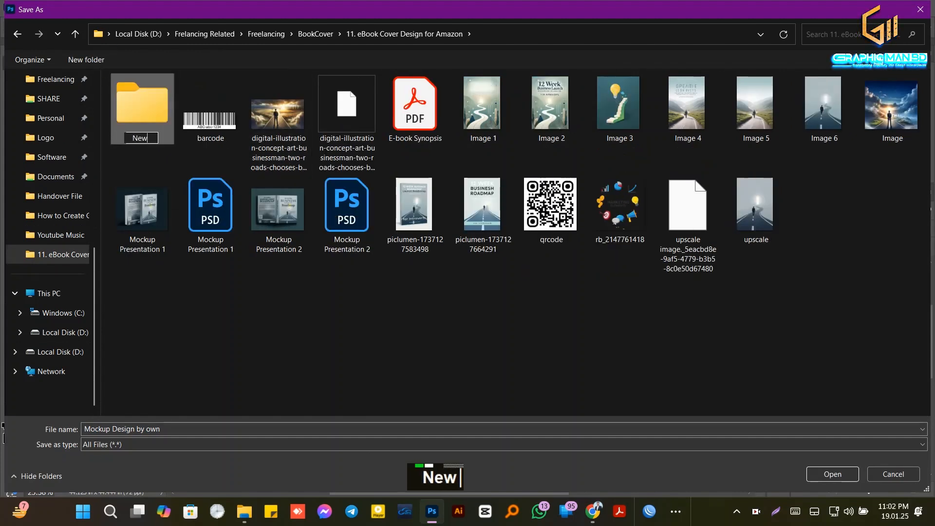
key("Return")
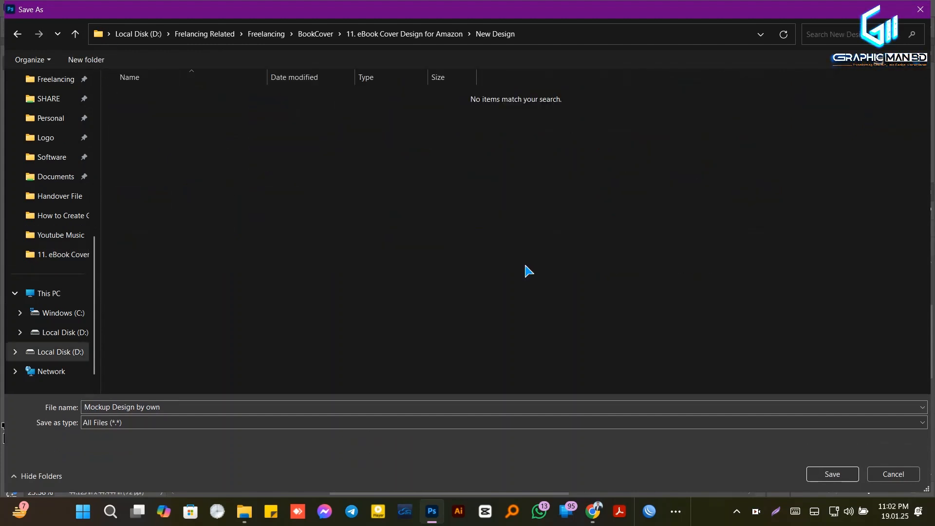
Name the exported mockup "Book Cover Design" and save it in the New Design folder
left_click(408, 403)
type("Boo")
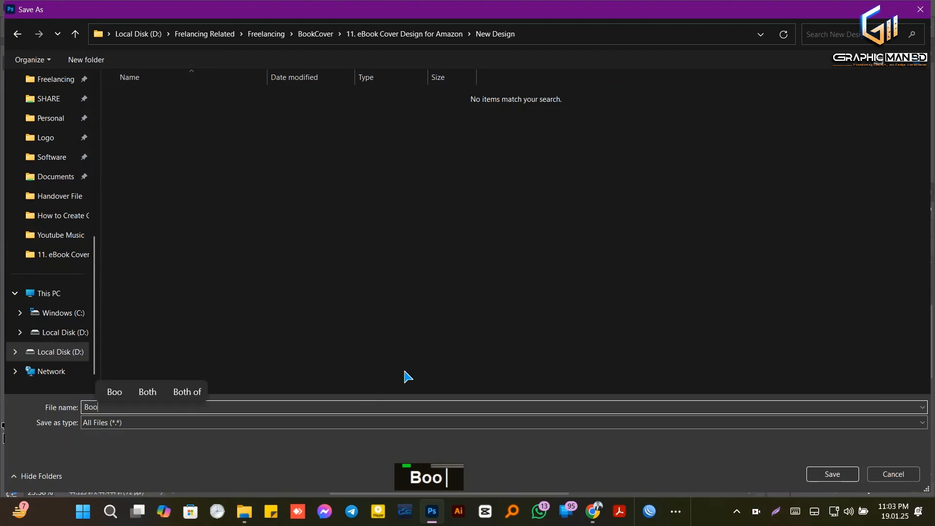
type("k Cover Design")
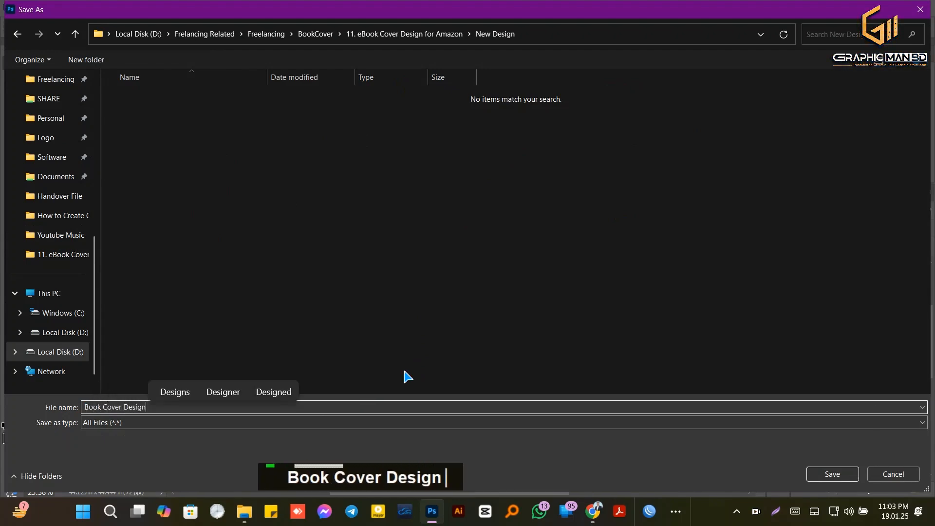
key("Return")
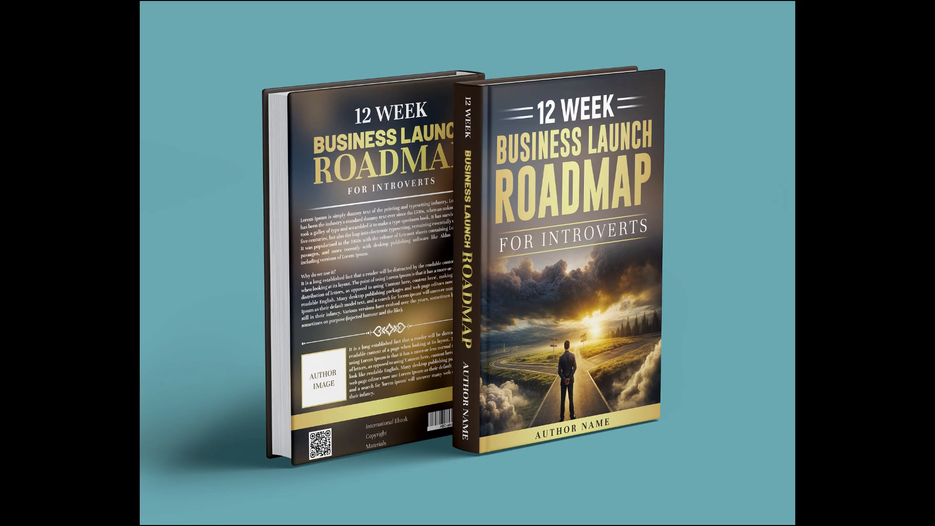